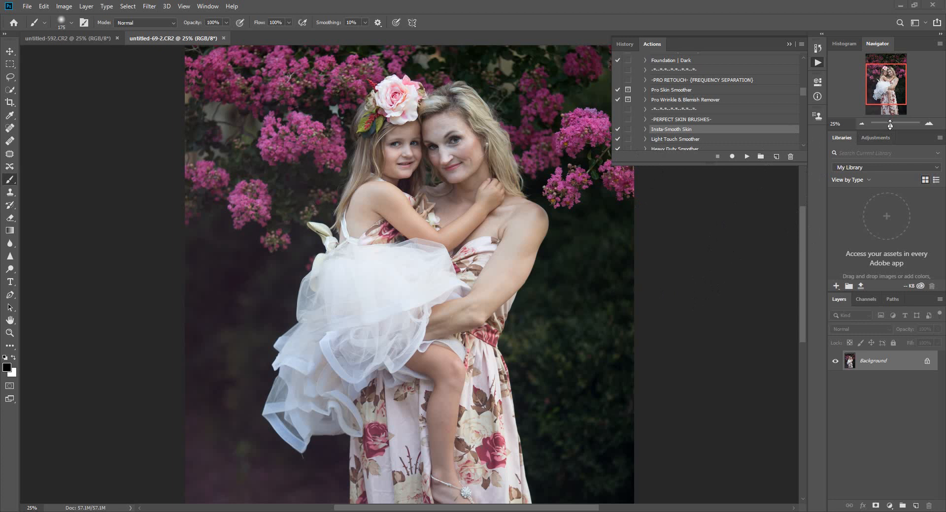
Step: Duplicate the background layer and set the Spot Healing Brush size to 20 px
left_click_drag(889, 123, 889, 124)
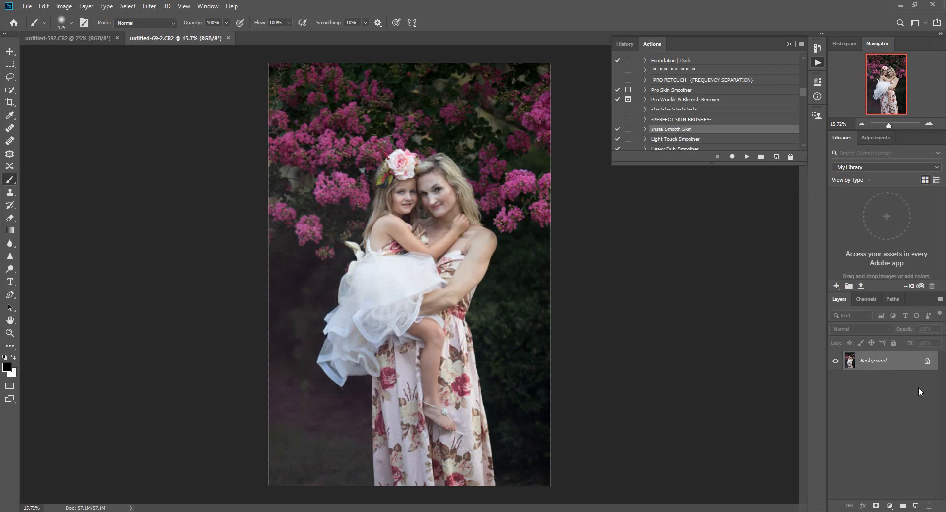
key("ctrl+j")
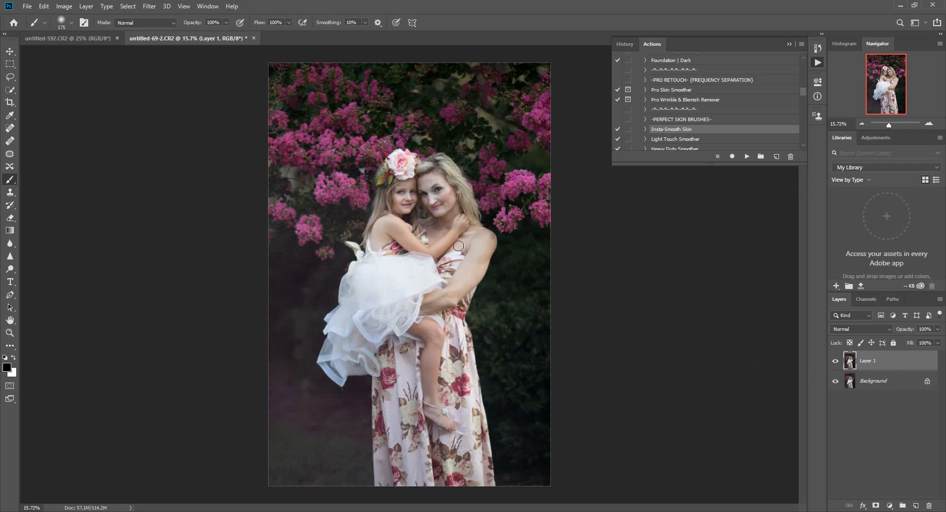
left_click(11, 128)
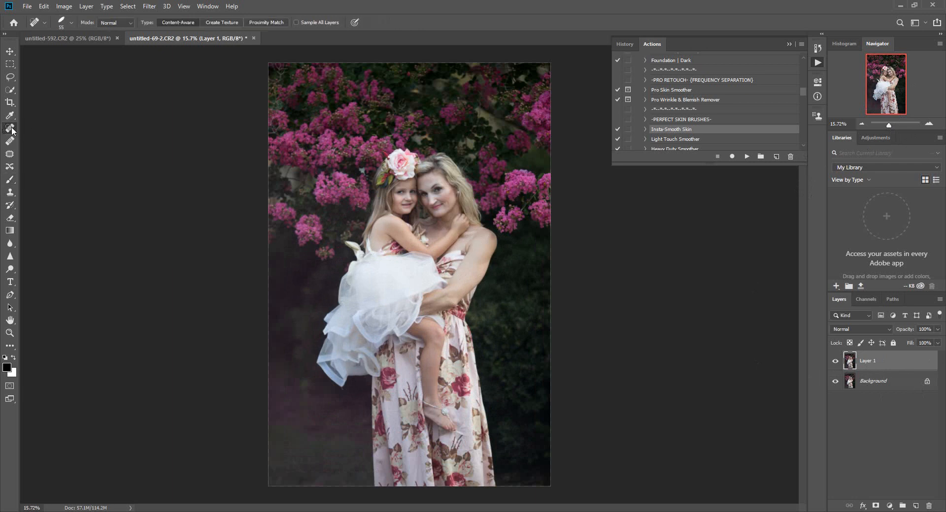
left_click(66, 22)
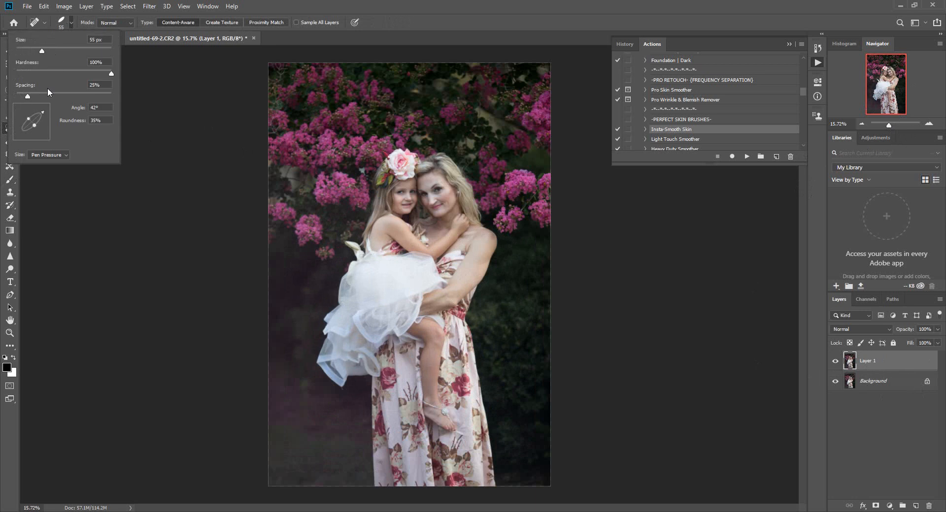
mouse_move(35, 123)
left_mouse_down()
mouse_move(37, 113)
mouse_move(43, 126)
mouse_move(35, 110)
left_mouse_up()
left_click(36, 121)
left_click_drag(41, 48, 26, 48)
Step: Heal the fine lines and blemishes across the woman's forehead with the Spot Healing Brush
left_click_drag(888, 125, 893, 126)
left_click_drag(892, 84, 897, 73)
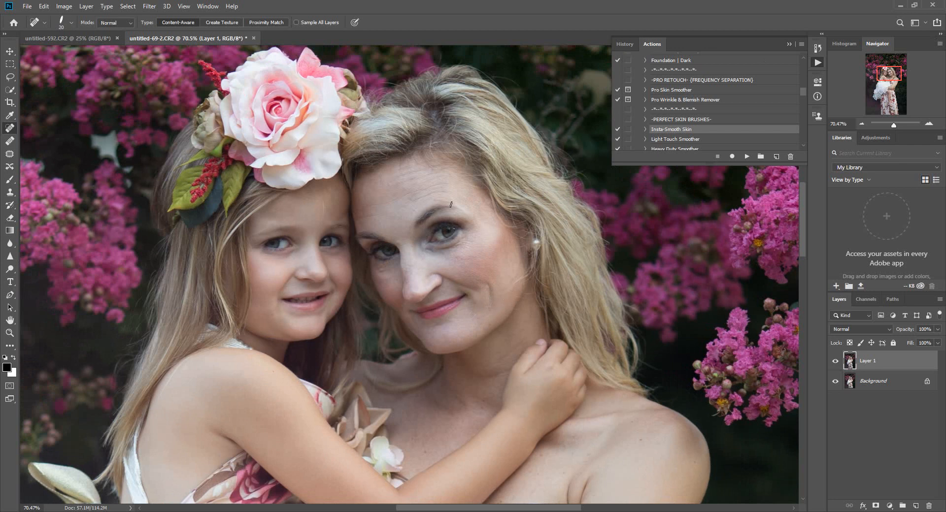
mouse_move(442, 196)
left_mouse_down()
mouse_move(419, 200)
mouse_move(427, 197)
left_mouse_up()
mouse_move(429, 196)
left_mouse_down()
mouse_move(441, 193)
mouse_move(406, 195)
left_mouse_up()
mouse_move(413, 212)
left_mouse_down()
mouse_move(422, 191)
mouse_move(433, 79)
mouse_move(373, 205)
left_mouse_up()
mouse_move(395, 181)
left_mouse_down()
mouse_move(423, 168)
mouse_move(396, 185)
mouse_move(415, 186)
left_mouse_up()
left_click_drag(438, 178, 431, 180)
left_click_drag(418, 171, 407, 172)
Step: Spot-heal blemishes on the woman's forearm, cheek, nose bridge and forehead
left_click_drag(887, 74, 884, 88)
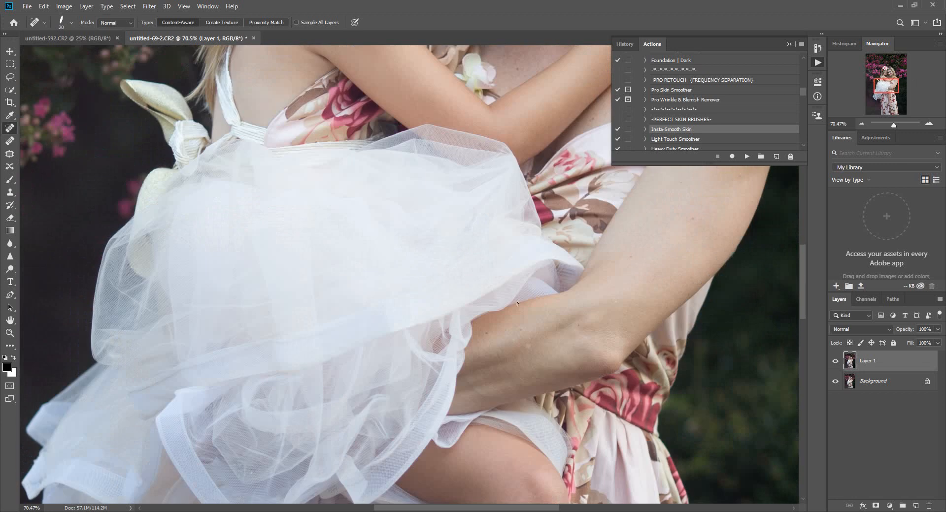
left_click_drag(531, 346, 510, 343)
left_click_drag(887, 86, 895, 73)
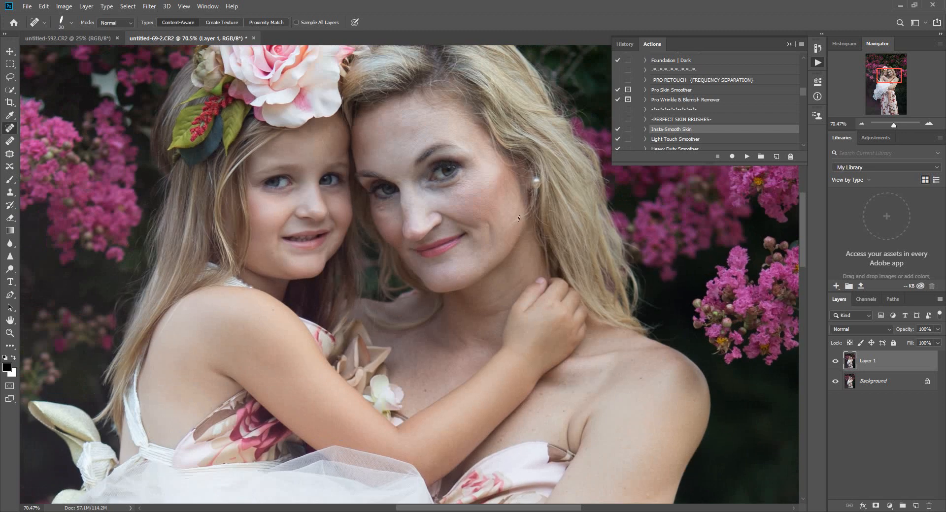
left_click_drag(509, 231, 509, 234)
left_click_drag(408, 193, 399, 177)
left_click_drag(417, 138, 420, 126)
left_click_drag(893, 124, 889, 124)
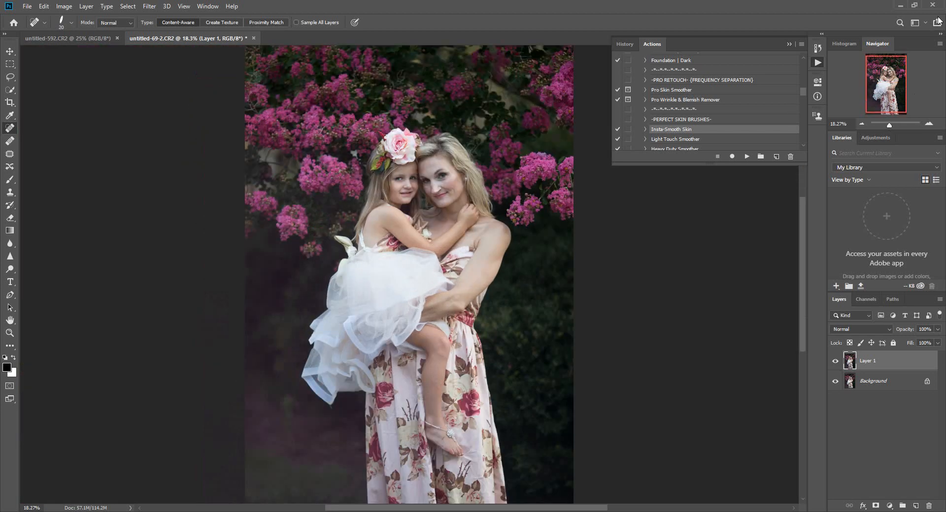
Step: Flatten the image and run the Insta-Smooth Skin action
left_click(91, 8)
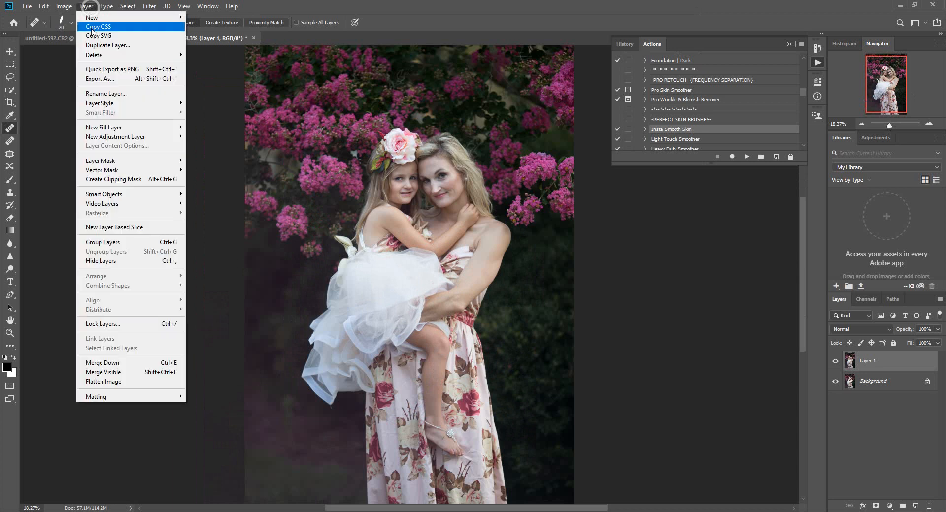
left_click(101, 381)
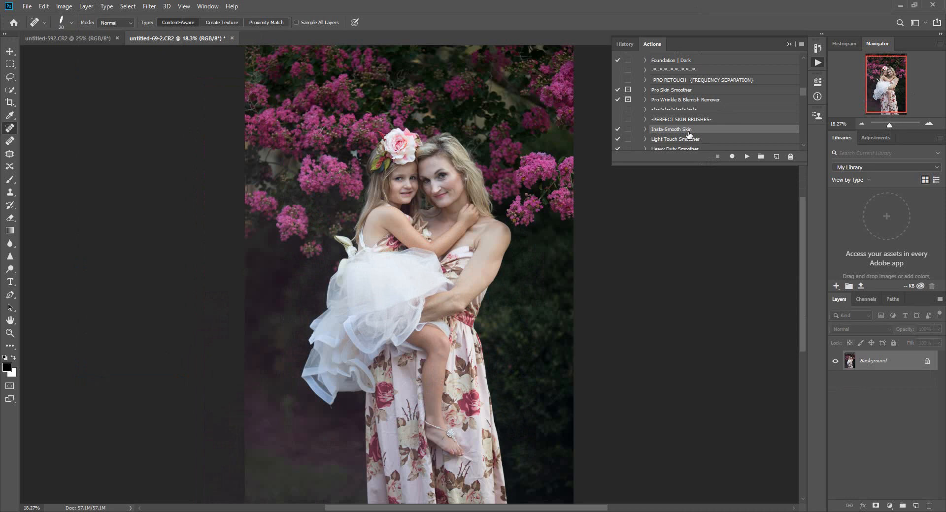
left_click(747, 156)
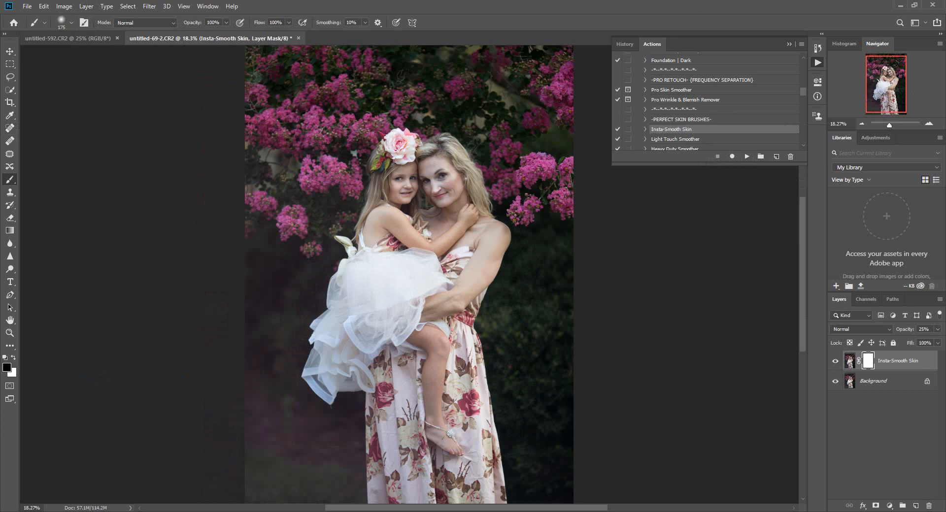
Step: Set the brush to white at 60% opacity and invert the Insta-Smooth Skin layer mask to black
left_click(13, 359)
left_click(226, 23)
left_click_drag(889, 124, 895, 125)
left_click_drag(887, 84, 891, 71)
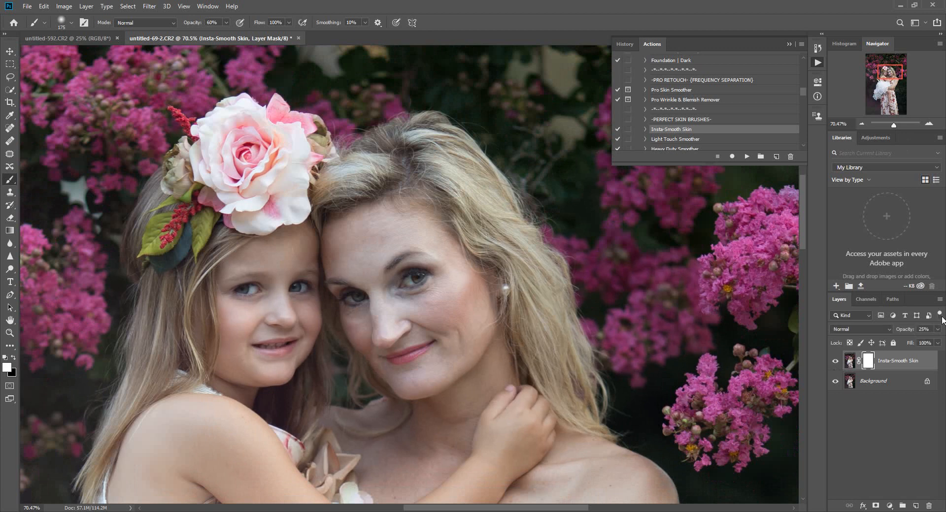
key("ctrl+i")
Step: Paint the Insta-Smooth Skin mask over the woman's and the girl's faces, reducing the brush size for smaller areas
mouse_move(351, 240)
left_mouse_down()
mouse_move(378, 232)
mouse_move(421, 197)
mouse_move(425, 245)
left_mouse_up()
key("[")
key("[")
key("[")
key("[")
key("[")
mouse_move(384, 320)
left_mouse_down()
mouse_move(429, 305)
mouse_move(439, 289)
mouse_move(433, 305)
mouse_move(466, 324)
mouse_move(462, 359)
mouse_move(392, 379)
mouse_move(456, 348)
mouse_move(464, 326)
mouse_move(467, 347)
mouse_move(481, 295)
mouse_move(472, 283)
mouse_move(413, 299)
mouse_move(421, 302)
mouse_move(351, 317)
mouse_move(357, 330)
mouse_move(386, 324)
mouse_move(377, 297)
left_mouse_up()
mouse_move(306, 257)
left_mouse_down()
mouse_move(300, 248)
mouse_move(249, 250)
mouse_move(283, 310)
left_mouse_up()
mouse_move(233, 349)
left_mouse_down()
mouse_move(282, 379)
mouse_move(257, 334)
mouse_move(309, 319)
mouse_move(309, 338)
left_mouse_up()
Step: Paint skin smoothing over the girl's back, shoulder and arm, enlarging the brush to 175 px for the arm
left_click_drag(886, 74, 884, 81)
mouse_move(258, 208)
left_mouse_down()
mouse_move(217, 291)
mouse_move(227, 299)
mouse_move(243, 263)
mouse_move(248, 295)
mouse_move(261, 288)
mouse_move(260, 265)
left_mouse_up()
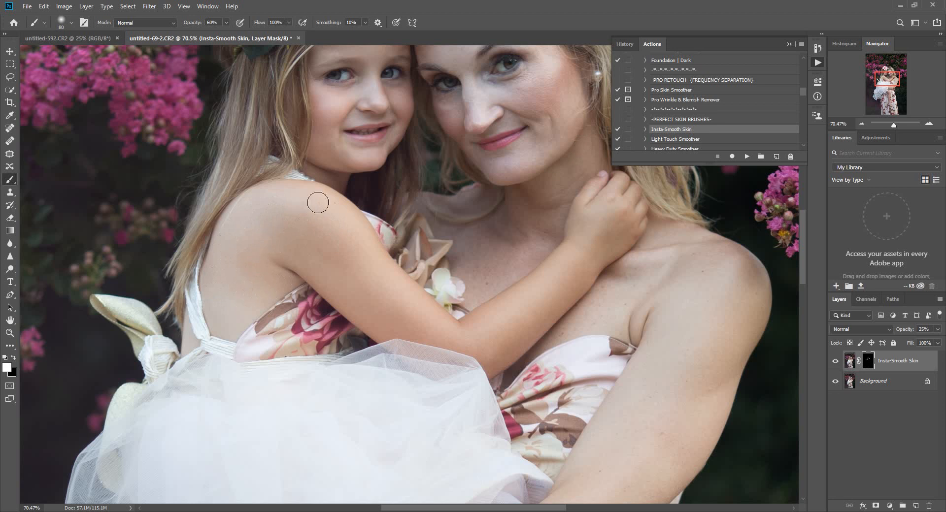
key("bracketright")
key("bracketright")
key("bracketright")
key("bracketright")
key("bracketright")
mouse_move(329, 245)
left_mouse_down()
mouse_move(307, 213)
mouse_move(346, 273)
mouse_move(407, 321)
mouse_move(440, 330)
mouse_move(542, 327)
mouse_move(511, 324)
mouse_move(604, 237)
mouse_move(504, 275)
mouse_move(532, 227)
mouse_move(488, 254)
mouse_move(557, 196)
left_mouse_up()
Step: Paint skin smoothing over the woman's arm and the girl's leg, reducing the brush to 80 px near the foot
left_click_drag(887, 84, 886, 87)
left_click_drag(894, 125, 890, 125)
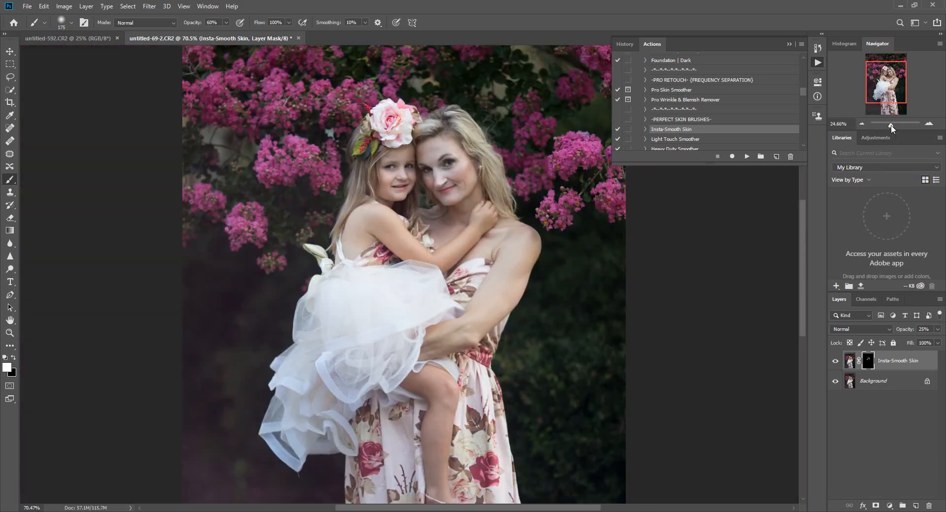
mouse_move(510, 249)
left_mouse_down()
mouse_move(521, 262)
mouse_move(473, 324)
mouse_move(467, 347)
mouse_move(458, 336)
mouse_move(433, 340)
mouse_move(446, 340)
left_mouse_up()
left_click_drag(882, 88, 882, 98)
mouse_move(452, 341)
left_mouse_down()
mouse_move(450, 385)
mouse_move(448, 278)
mouse_move(449, 350)
mouse_move(458, 293)
left_mouse_up()
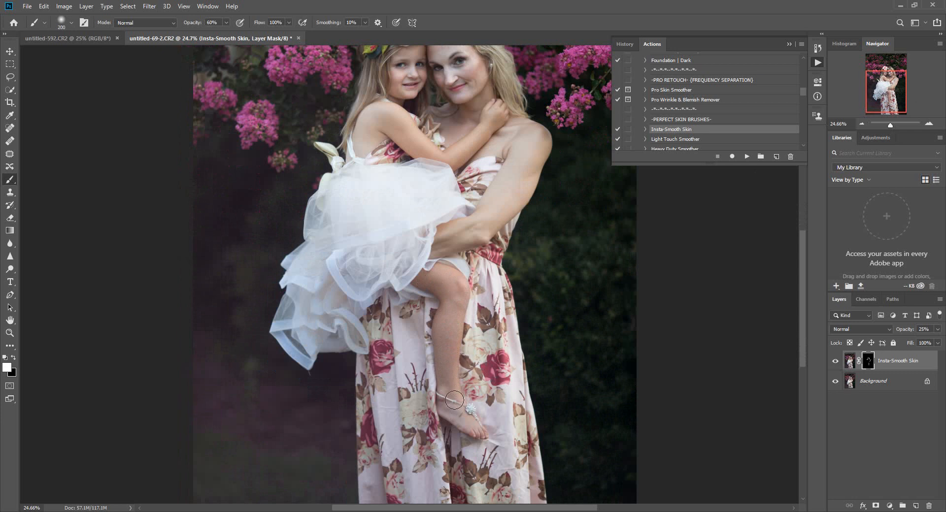
key("[")
key("[")
left_click_drag(888, 122, 889, 120)
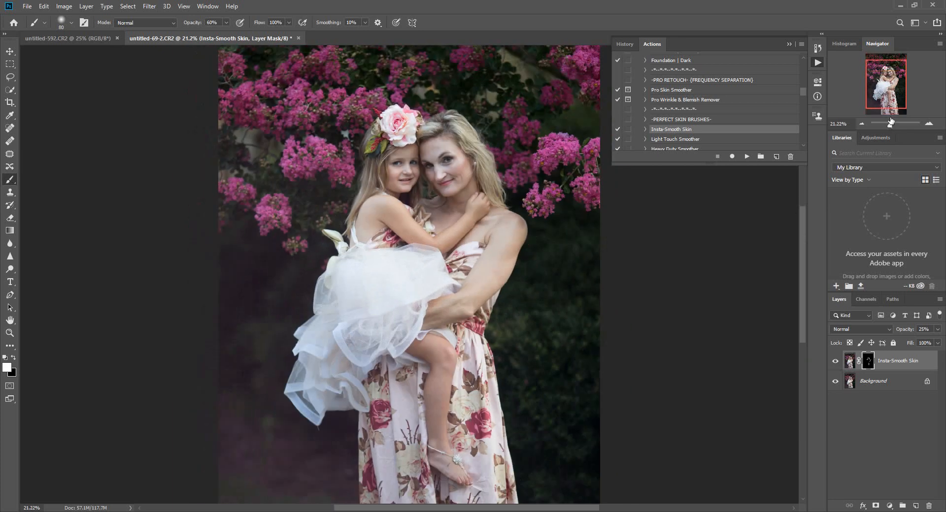
Step: Flatten the image and activate the Spot Healing Brush for the lower part of the photo
left_click(86, 5)
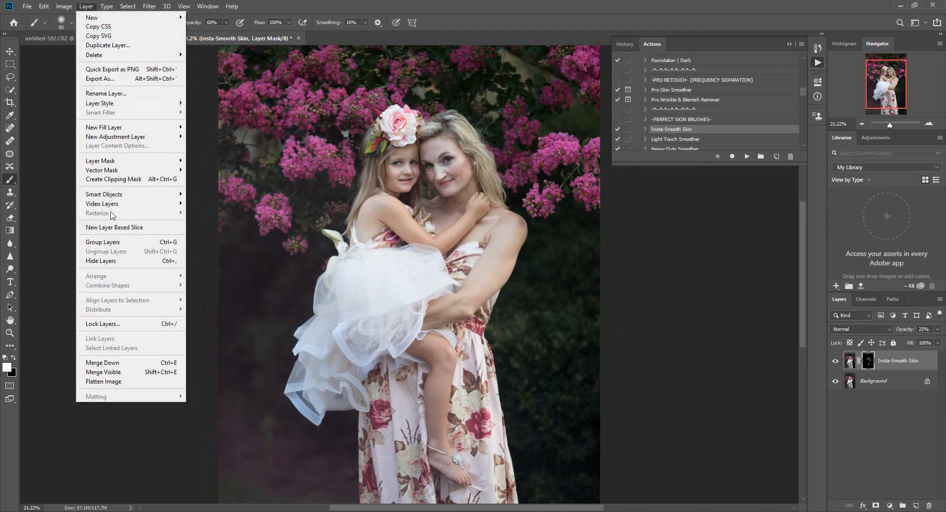
left_click(101, 381)
key("j")
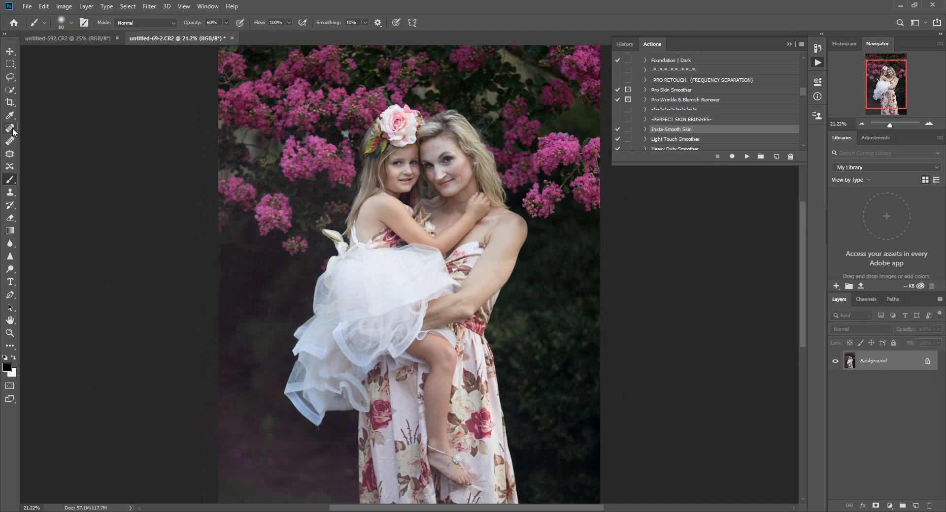
left_click_drag(883, 126, 892, 125)
left_click_drag(903, 89, 900, 94)
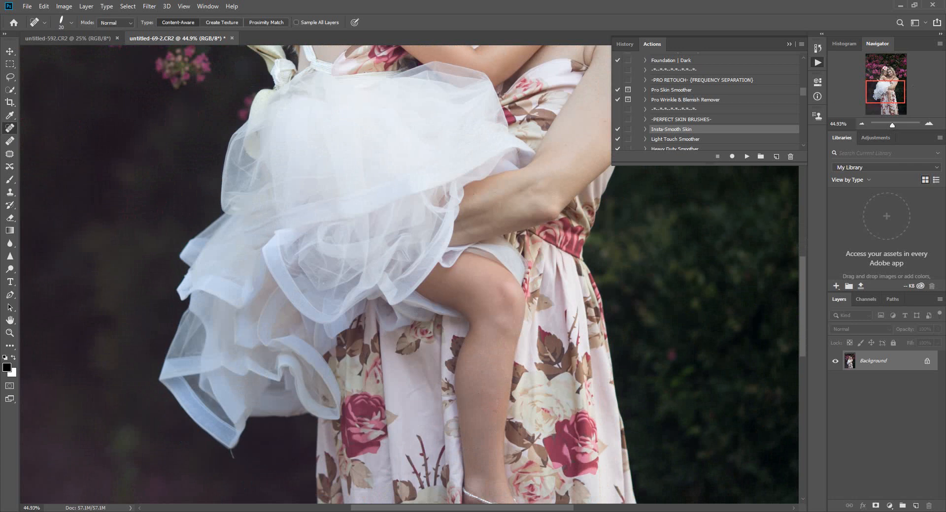
Step: Run the Warm Complexion action from the Pretty Complexion Brushes set
scroll(704, 129, "down", 5)
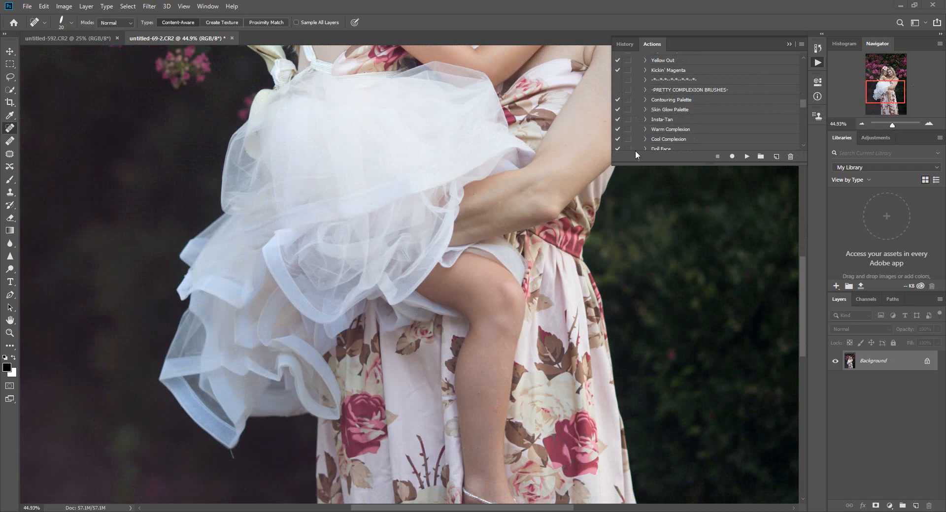
left_click(679, 131)
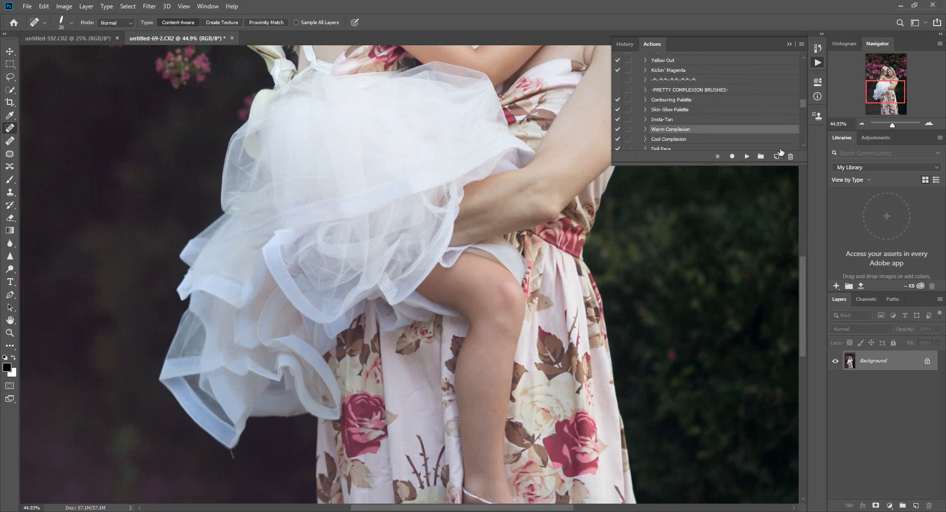
left_click(748, 156)
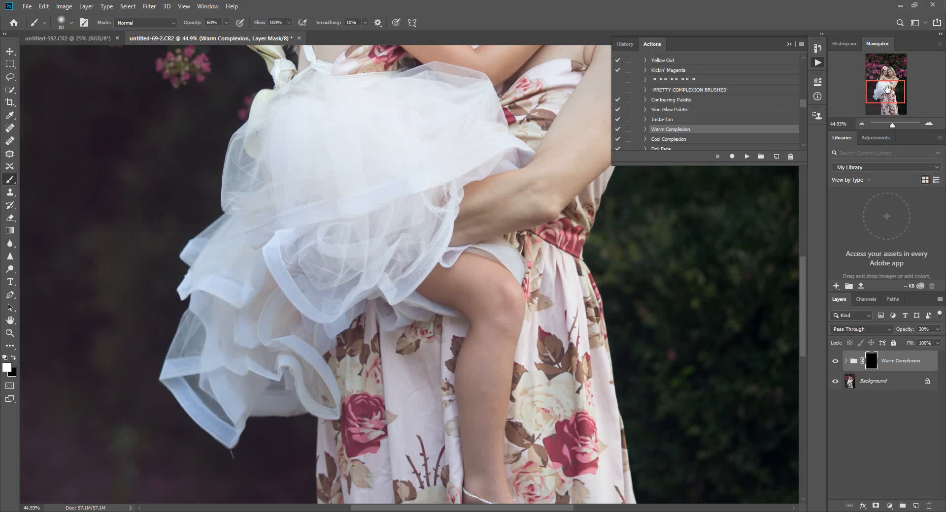
Step: Paint the Warm Complexion mask over both faces with a 175 px brush at 100% opacity
left_click_drag(886, 89, 908, 58)
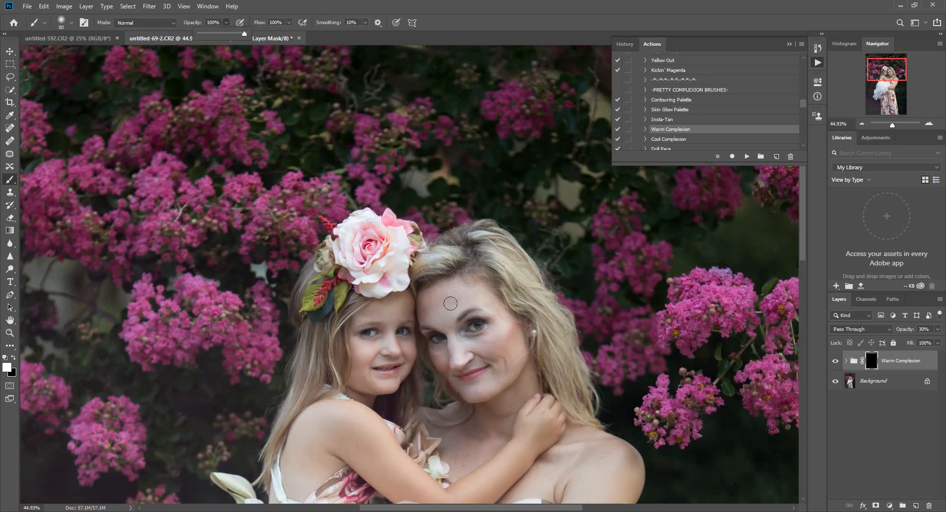
key("0")
key("bracketright")
key("bracketright")
key("bracketright")
key("bracketright")
key("bracketright")
mouse_move(466, 298)
left_mouse_down()
mouse_move(428, 309)
mouse_move(444, 310)
mouse_move(456, 353)
mouse_move(481, 350)
mouse_move(464, 345)
mouse_move(492, 305)
mouse_move(458, 313)
mouse_move(459, 343)
mouse_move(488, 344)
mouse_move(490, 365)
mouse_move(449, 374)
mouse_move(441, 362)
mouse_move(479, 387)
mouse_move(500, 377)
mouse_move(504, 324)
mouse_move(494, 301)
mouse_move(525, 389)
mouse_move(492, 412)
mouse_move(507, 396)
left_mouse_up()
mouse_move(406, 317)
left_mouse_down()
mouse_move(373, 308)
mouse_move(392, 317)
mouse_move(374, 352)
mouse_move(364, 349)
mouse_move(372, 318)
mouse_move(380, 367)
mouse_move(369, 375)
mouse_move(401, 356)
mouse_move(373, 377)
mouse_move(383, 366)
left_mouse_up()
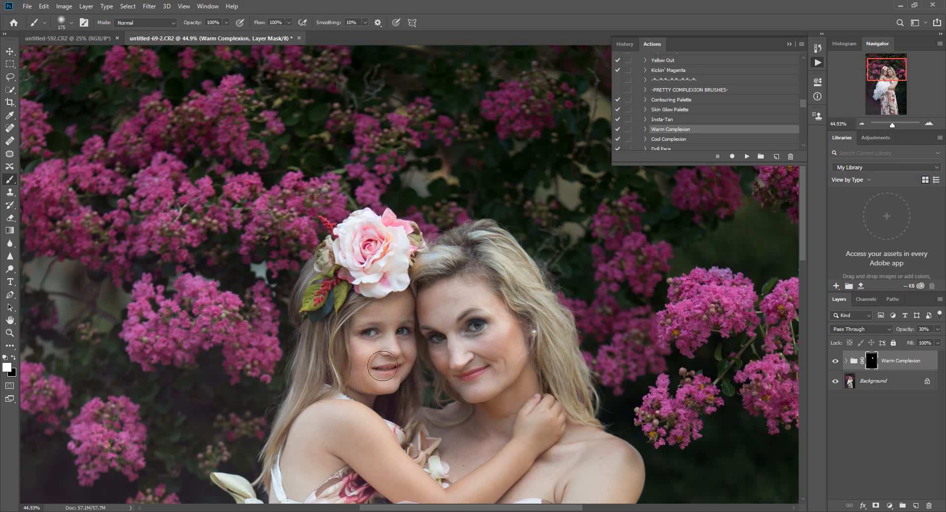
Step: Paint the Warm Complexion mask over the woman's arm and the girl's foot, adjusting the brush size to each area
left_click_drag(893, 127, 888, 123)
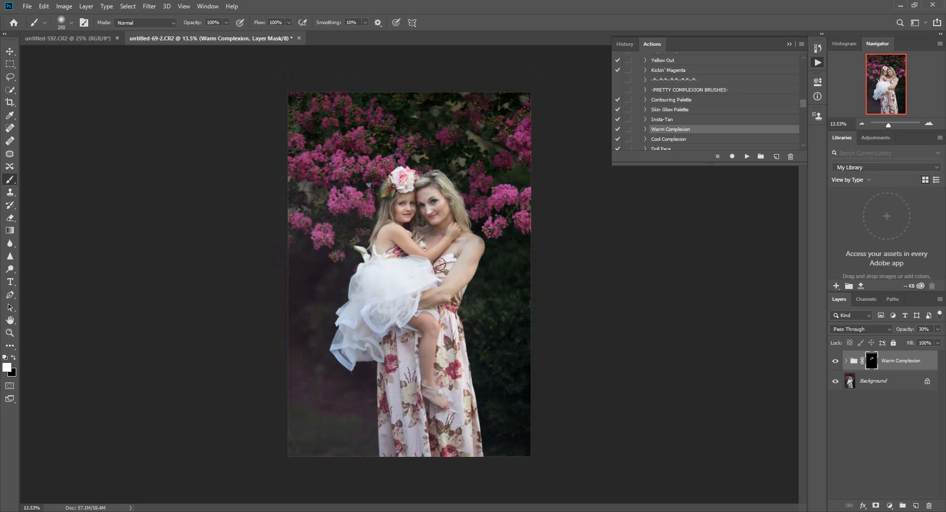
key("bracketright")
key("bracketright")
key("bracketright")
key("bracketright")
key("bracketright")
left_click_drag(460, 269, 434, 298)
key("bracketleft")
key("bracketleft")
key("bracketleft")
key("bracketleft")
left_click_drag(446, 409, 445, 401)
Step: Compare the photo with the Warm Complexion group hidden and shown
left_click_drag(888, 122, 891, 123)
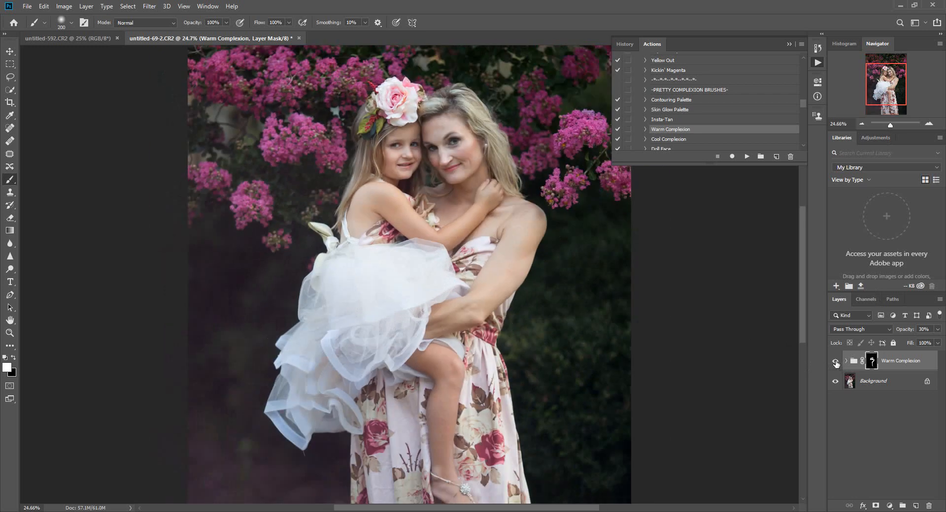
left_click(835, 361)
left_click(834, 362)
Step: Run the Dark Eye Circle Reducer + Brightener action
scroll(707, 114, "up", 3)
left_click(675, 97)
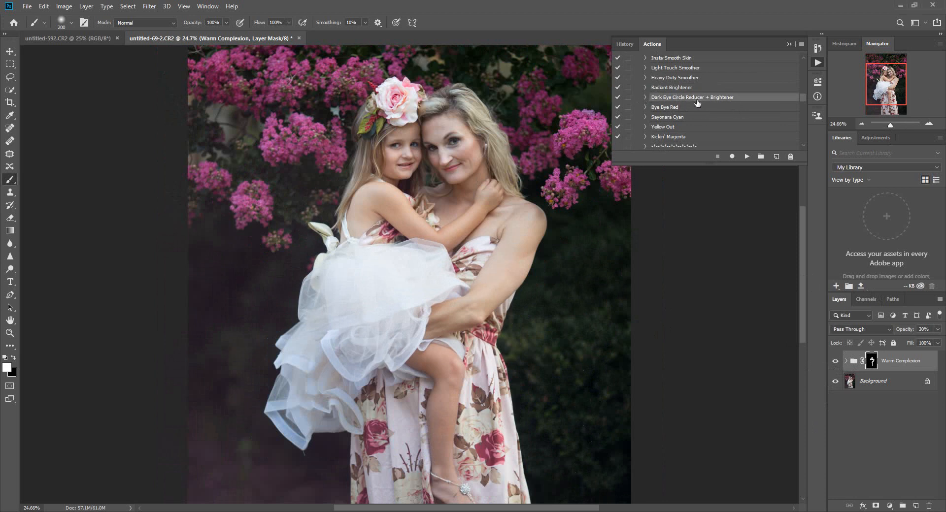
left_click(746, 157)
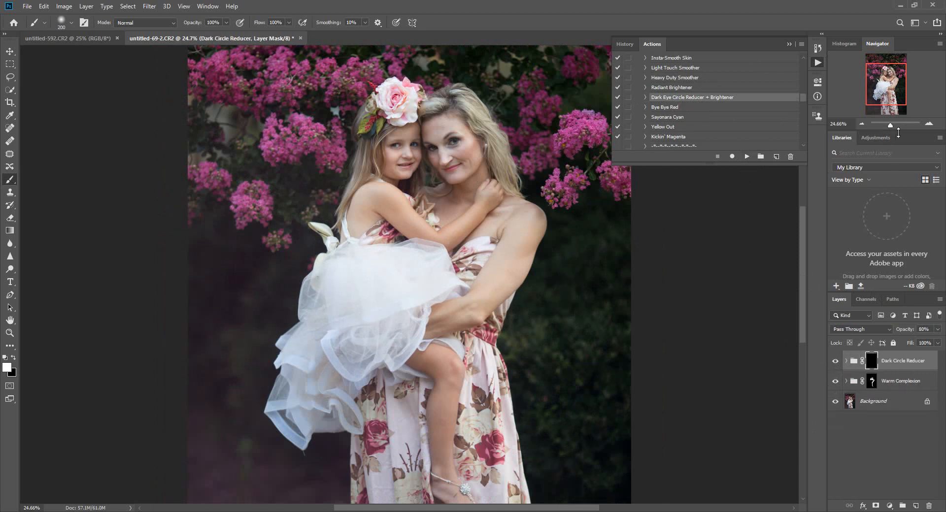
Step: Paint the Dark Circle Reducer mask under the woman's and the girl's eyes, reducing the brush to 45 px
left_click_drag(890, 125, 897, 125)
left_click_drag(889, 91, 891, 74)
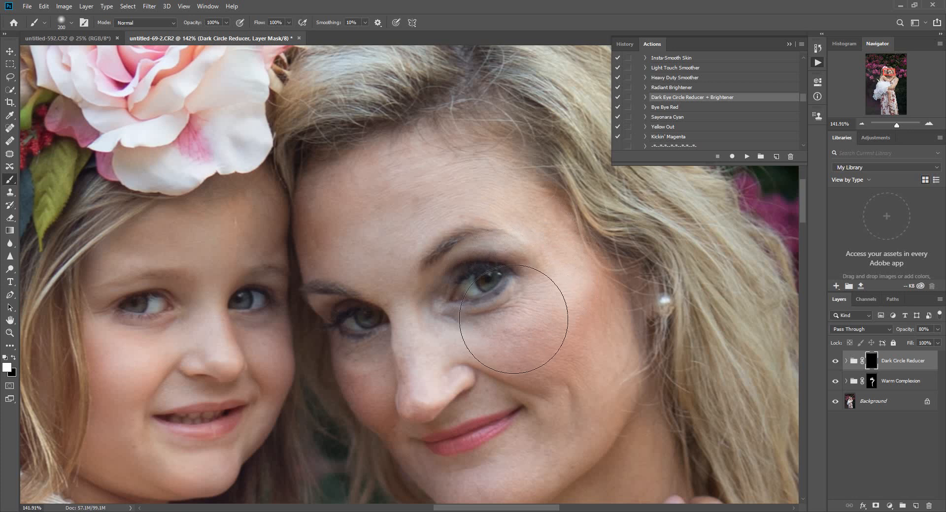
key("bracketleft")
key("bracketleft")
key("bracketleft")
key("bracketleft")
key("bracketleft")
key("bracketleft")
key("bracketleft")
key("bracketleft")
mouse_move(452, 325)
left_mouse_down()
mouse_move(492, 316)
mouse_move(483, 316)
mouse_move(526, 282)
mouse_move(452, 316)
left_mouse_up()
key("bracketleft")
key("bracketleft")
mouse_move(385, 344)
left_mouse_down()
mouse_move(357, 356)
mouse_move(342, 345)
mouse_move(345, 360)
mouse_move(377, 353)
mouse_move(382, 337)
mouse_move(383, 358)
left_mouse_up()
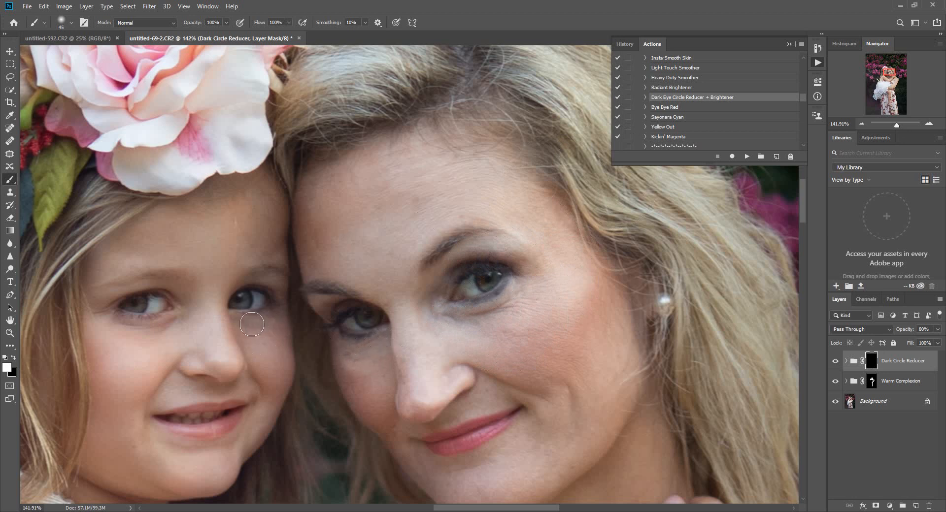
mouse_move(247, 320)
left_mouse_down()
mouse_move(277, 313)
mouse_move(269, 325)
mouse_move(235, 317)
mouse_move(177, 334)
mouse_move(179, 318)
mouse_move(146, 328)
mouse_move(171, 327)
mouse_move(166, 333)
mouse_move(178, 321)
mouse_move(129, 332)
left_mouse_up()
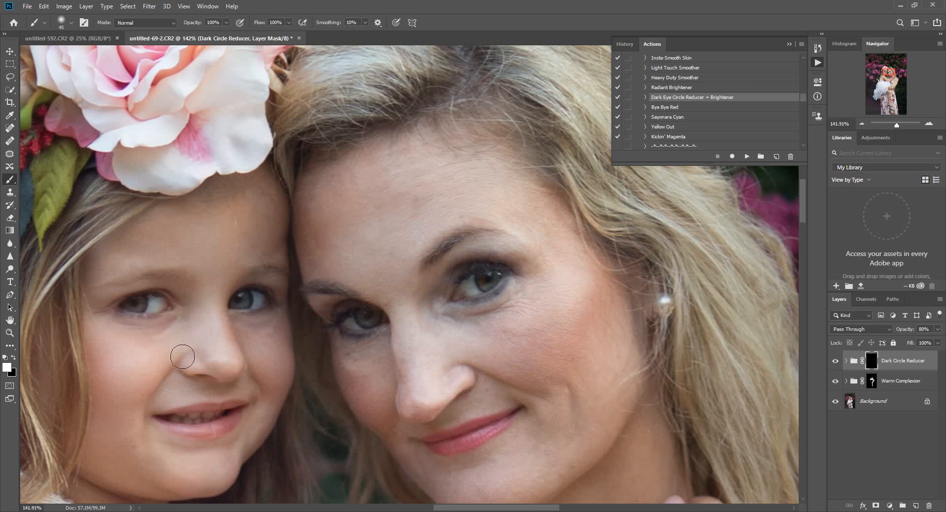
Step: Enlarge the brush to 300 px
key("bracketright")
key("bracketright")
key("bracketright")
key("bracketright")
key("bracketright")
key("bracketright")
key("bracketright")
key("bracketright")
key("bracketright")
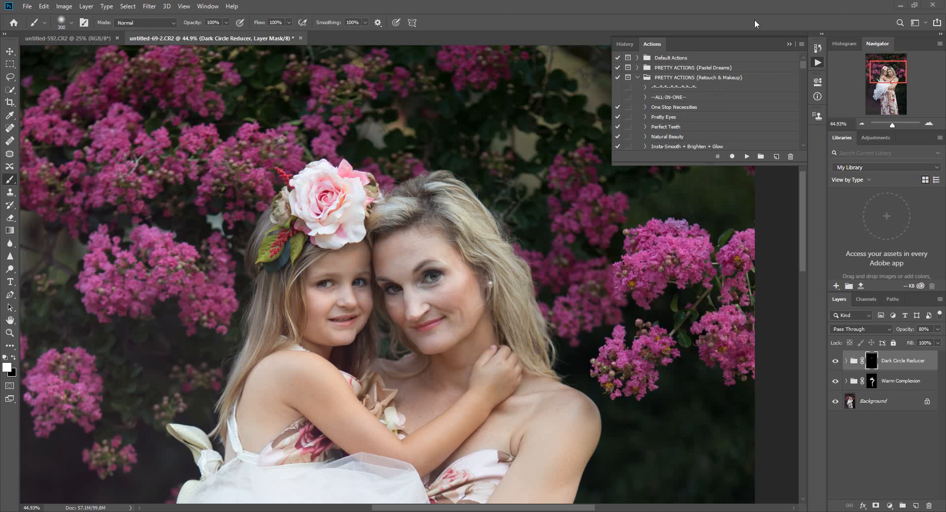
Step: Run the Pretty Eyes action and expand its layer group
left_click(673, 118)
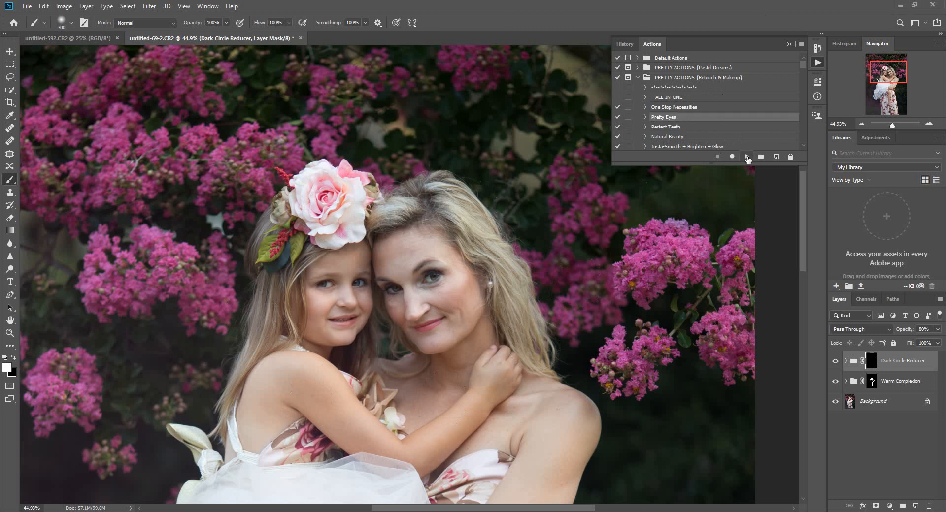
left_click(747, 156)
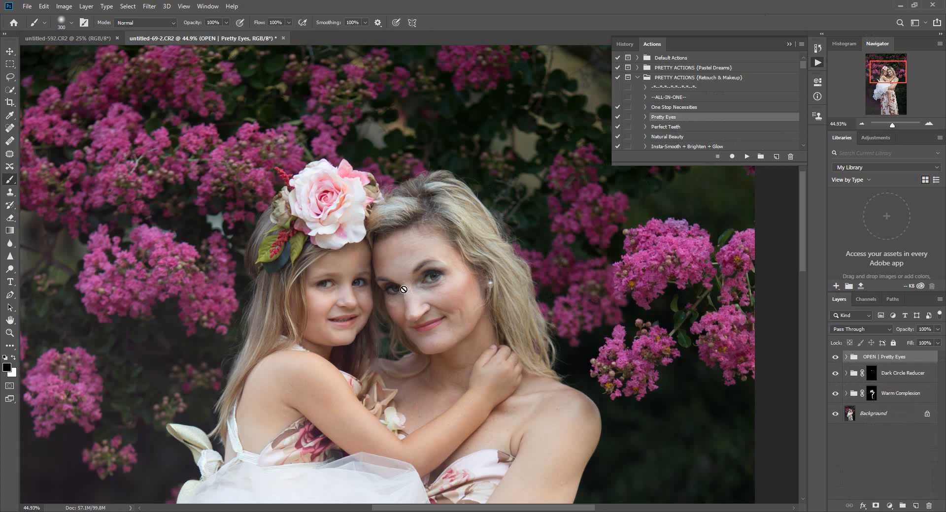
left_click(846, 358)
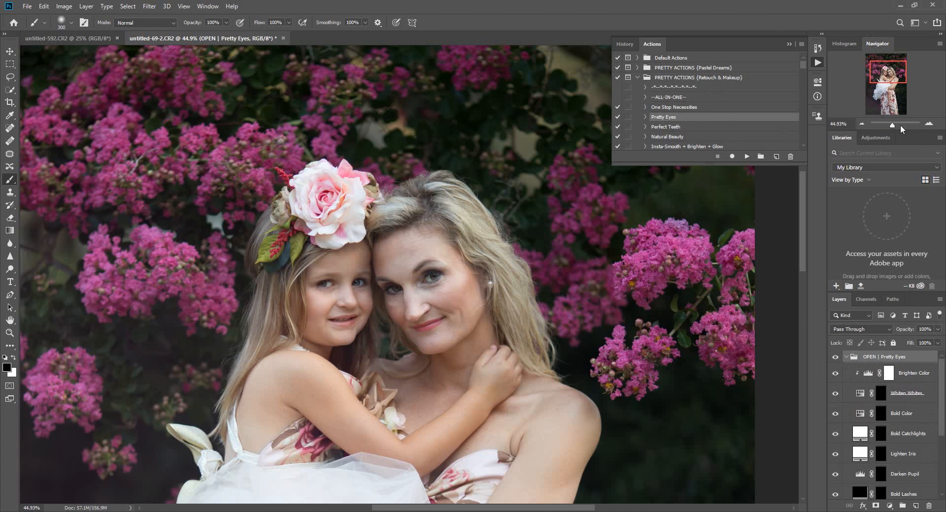
Step: Paint the Eye Clarity mask over the woman's and the girl's eyes with a 36 px brush at 77% opacity
left_click_drag(892, 123, 895, 123)
left_click_drag(890, 73, 891, 74)
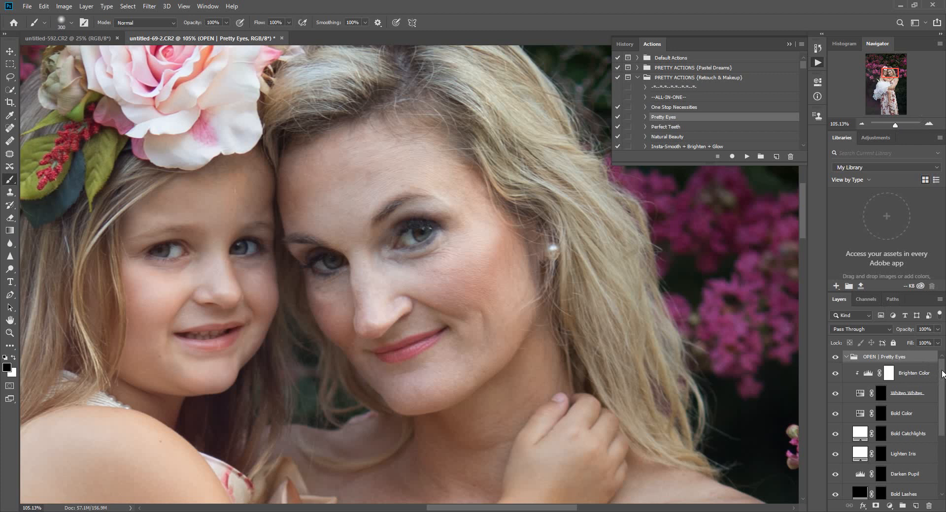
left_click_drag(942, 374, 936, 430)
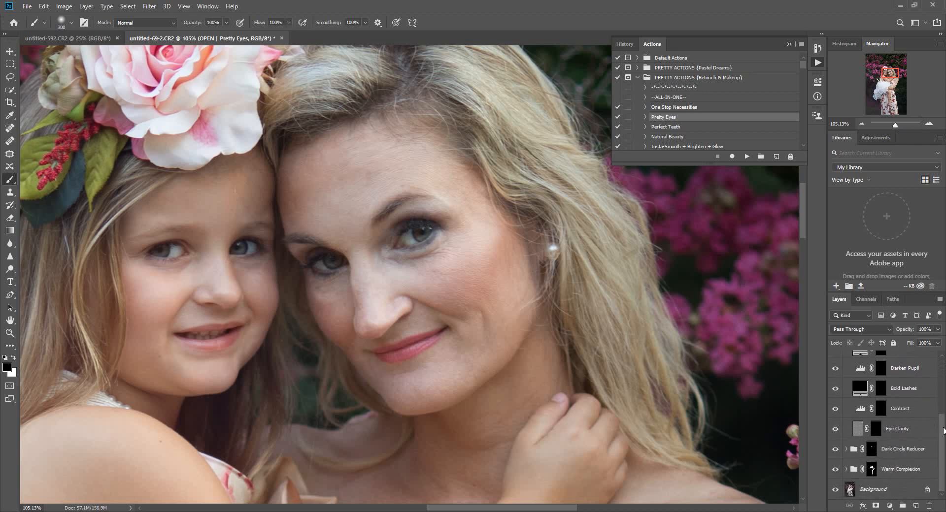
left_click(879, 430)
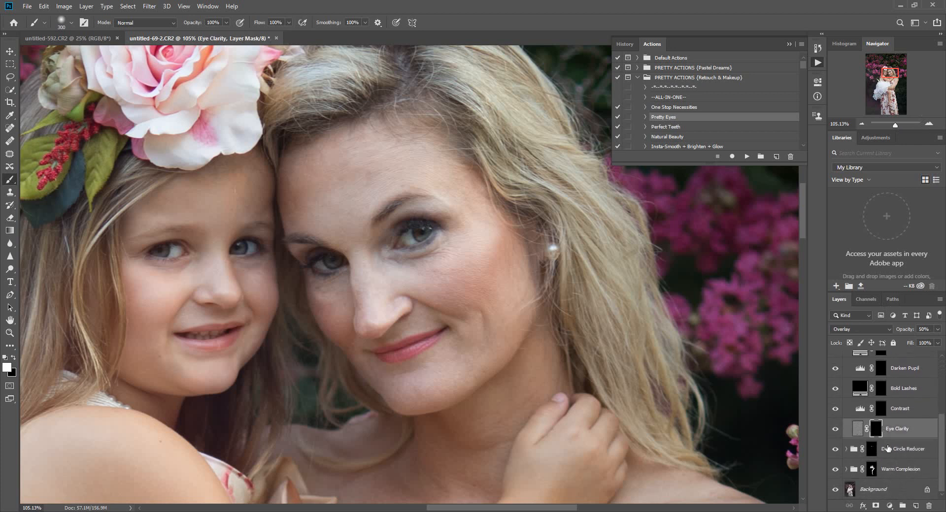
left_click(226, 23)
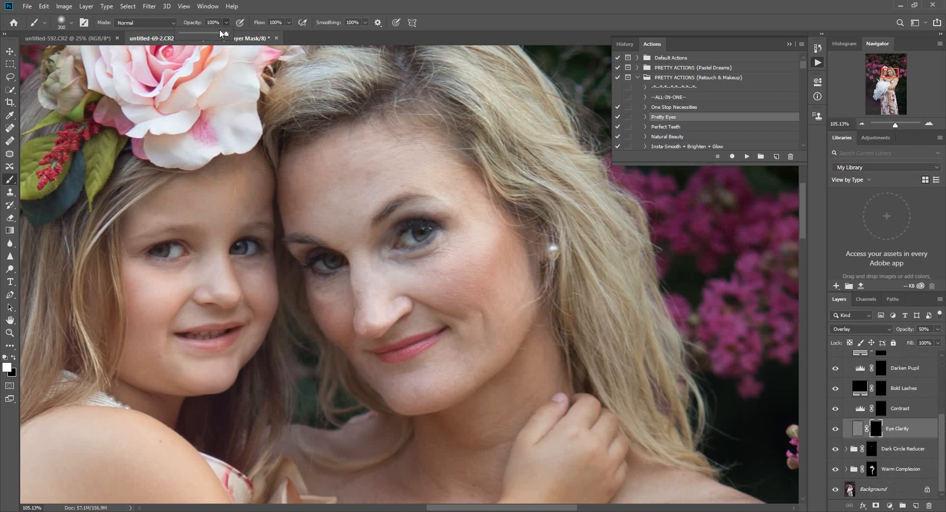
left_click_drag(226, 33, 215, 34)
left_click(71, 23)
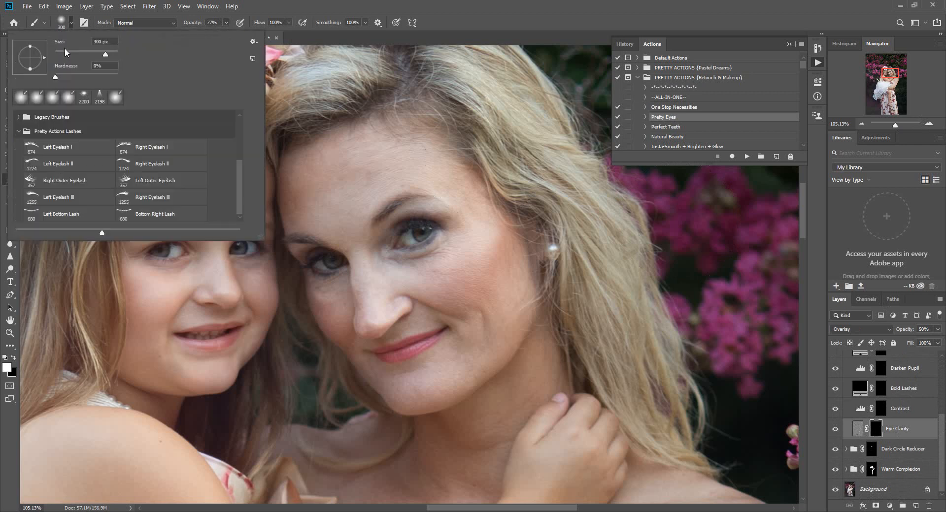
left_click_drag(72, 55, 66, 54)
left_click(421, 236)
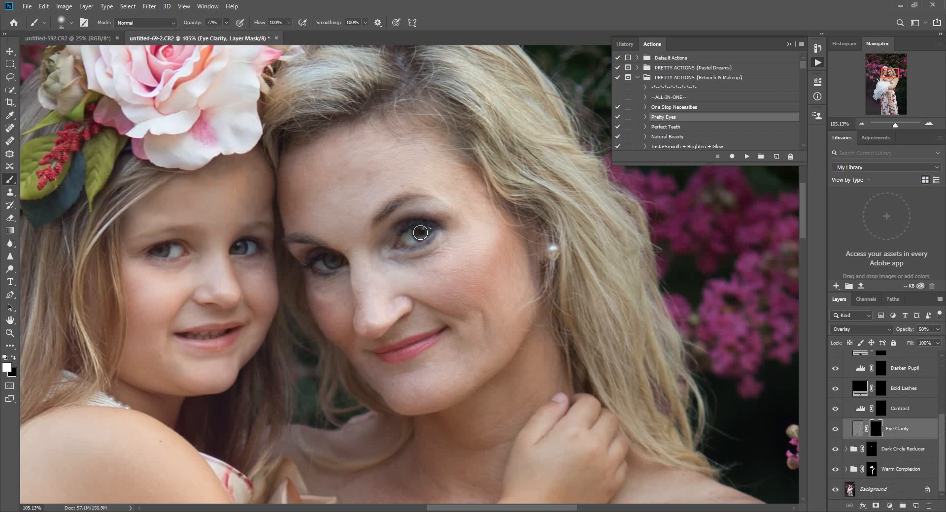
mouse_move(423, 231)
left_mouse_down()
mouse_move(410, 230)
mouse_move(417, 243)
mouse_move(420, 228)
left_mouse_up()
mouse_move(332, 257)
left_mouse_down()
mouse_move(331, 267)
mouse_move(316, 262)
mouse_move(338, 271)
left_mouse_up()
mouse_move(245, 261)
left_mouse_down()
mouse_move(234, 248)
mouse_move(246, 241)
mouse_move(260, 249)
left_mouse_up()
mouse_move(179, 249)
left_mouse_down()
mouse_move(157, 255)
mouse_move(173, 244)
left_mouse_up()
Step: Paint the Contrast mask over the eyes, reducing the brush to 25 px
left_click(881, 408)
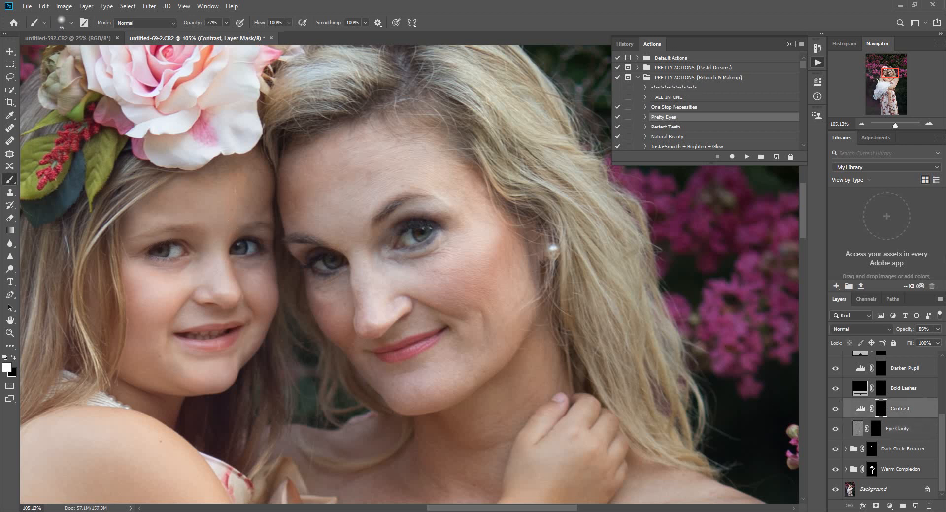
left_click_drag(897, 125, 897, 124)
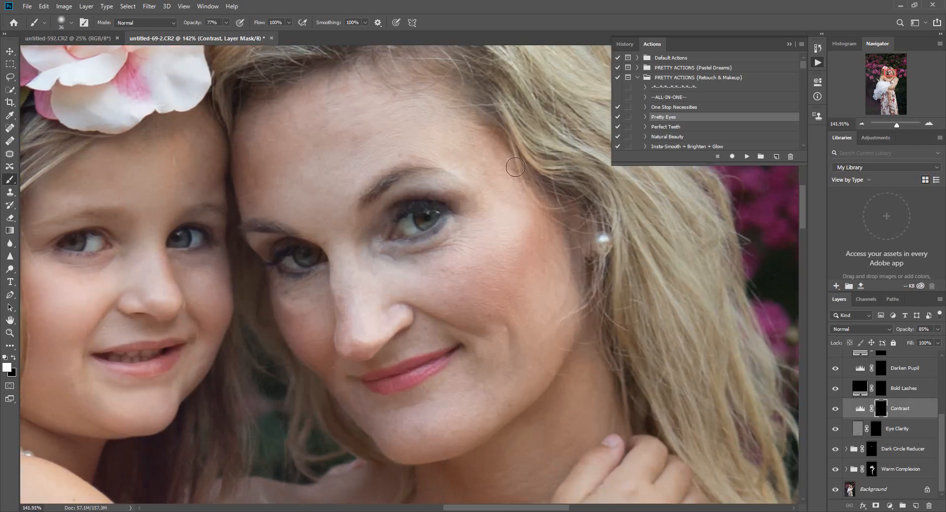
key("bracketleft")
key("bracketleft")
key("bracketleft")
key("bracketright")
key("bracketright")
key("bracketright")
Step: Paint the Bold Lashes mask along the woman's and the girl's lash lines with the brush at 47% opacity
left_click(881, 390)
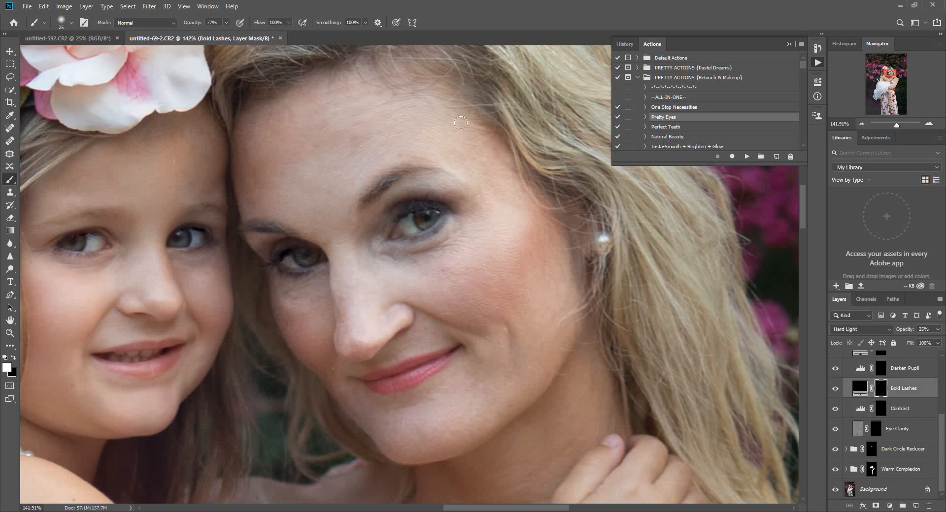
left_click_drag(229, 25, 219, 35)
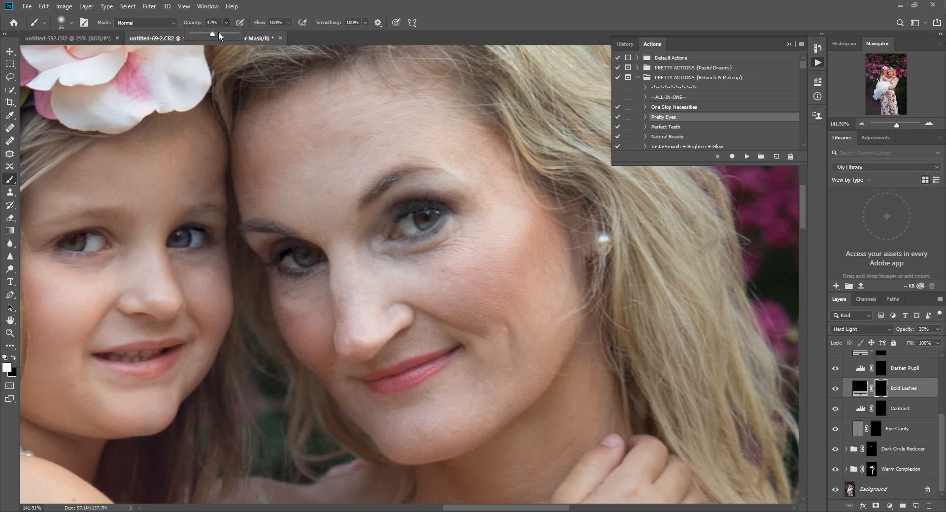
mouse_move(440, 208)
left_mouse_down()
mouse_move(389, 226)
mouse_move(413, 243)
mouse_move(405, 241)
mouse_move(437, 228)
left_mouse_up()
left_click_drag(313, 272, 279, 258)
mouse_move(189, 235)
left_mouse_down()
mouse_move(202, 247)
mouse_move(216, 242)
mouse_move(212, 230)
left_mouse_up()
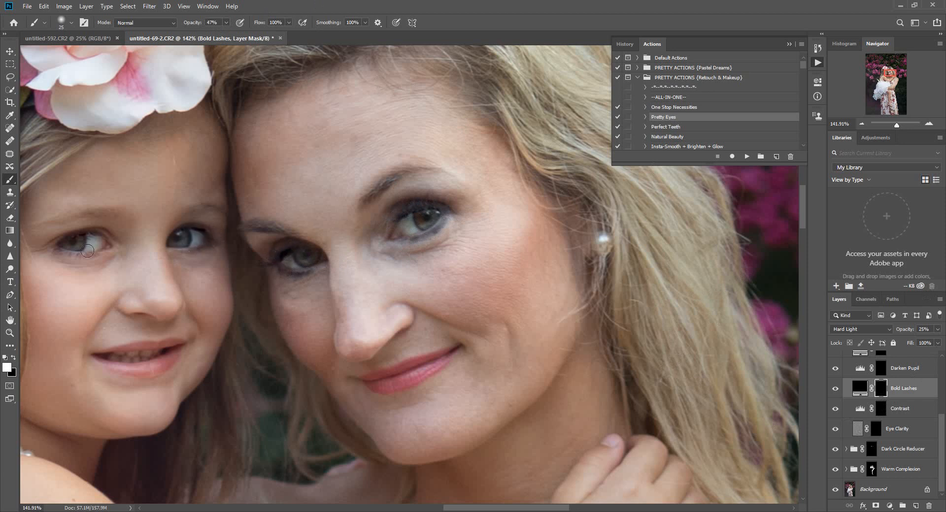
mouse_move(87, 251)
left_mouse_down()
mouse_move(59, 248)
mouse_move(62, 241)
left_mouse_up()
Step: Paint the Lighten Iris mask with a 9 px brush and the Bold Color mask with a 15 px brush over the irises
left_click_drag(942, 426, 945, 400)
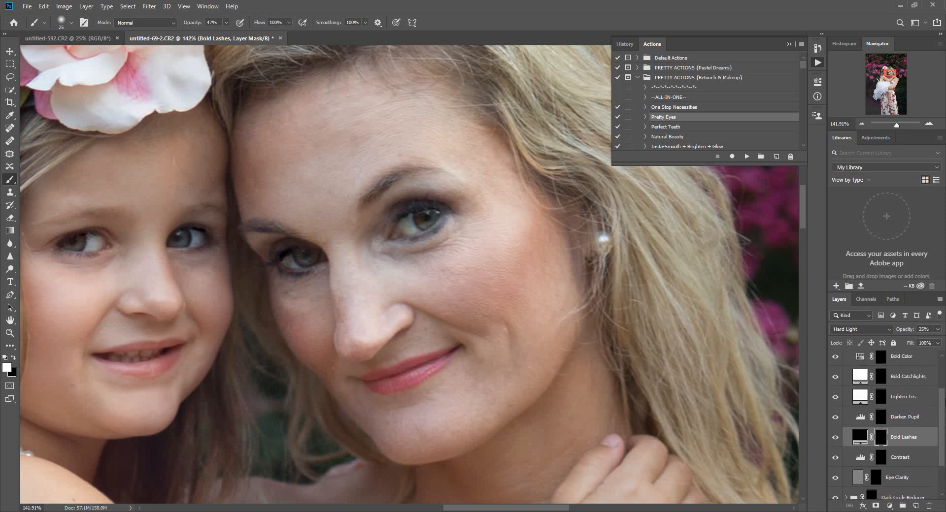
left_click(880, 398)
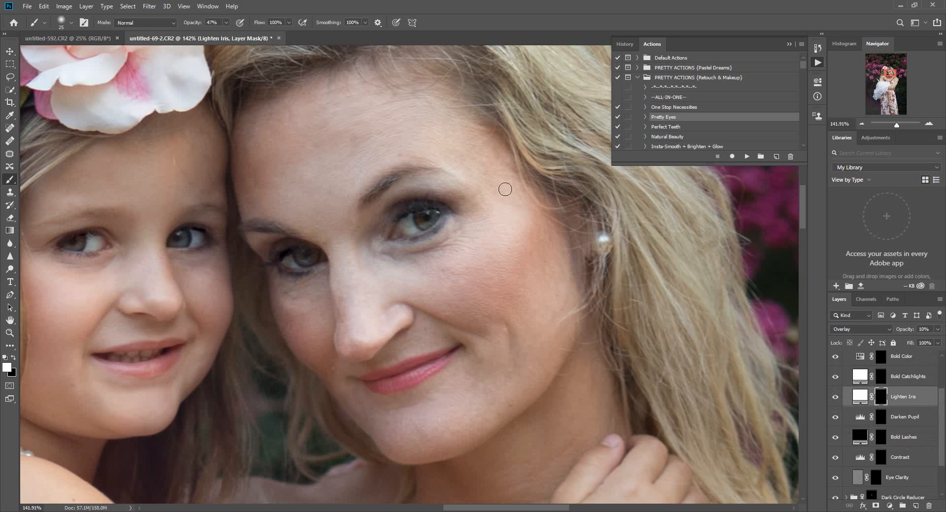
key("bracketleft")
key("bracketleft")
key("bracketleft")
key("bracketleft")
left_click(888, 355)
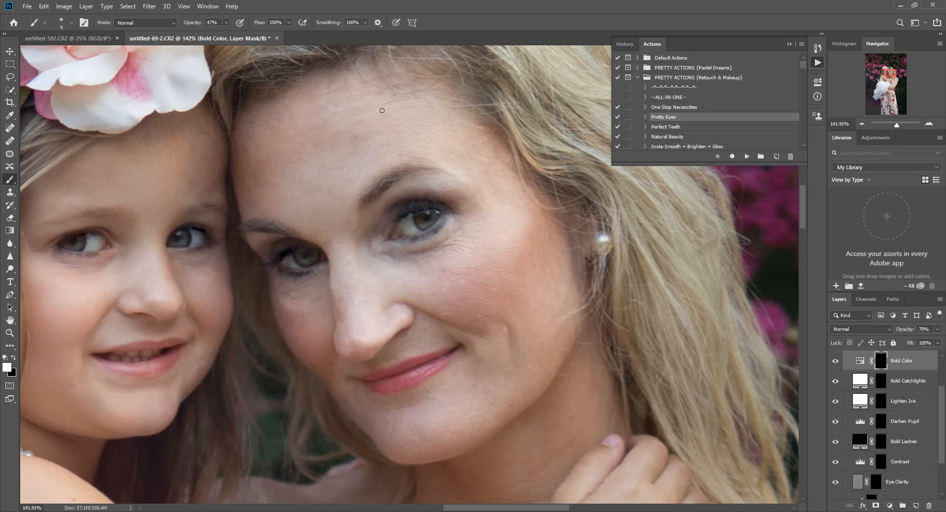
key("bracketright")
Step: Paint the Bold Catchlights mask over the eyes' catchlights with an 8 px brush at 100% opacity
left_click(883, 382)
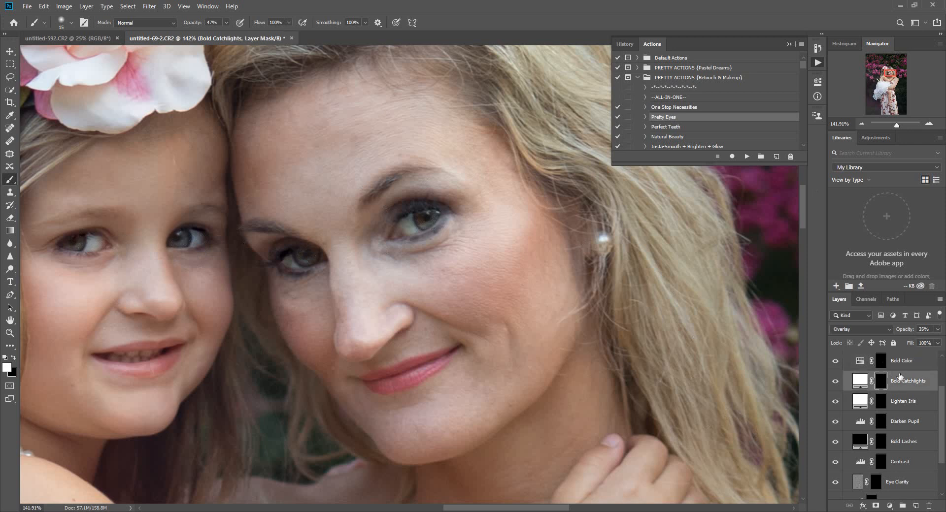
key("bracketleft")
key("bracketleft")
left_click(225, 23)
left_click_drag(225, 33, 278, 41)
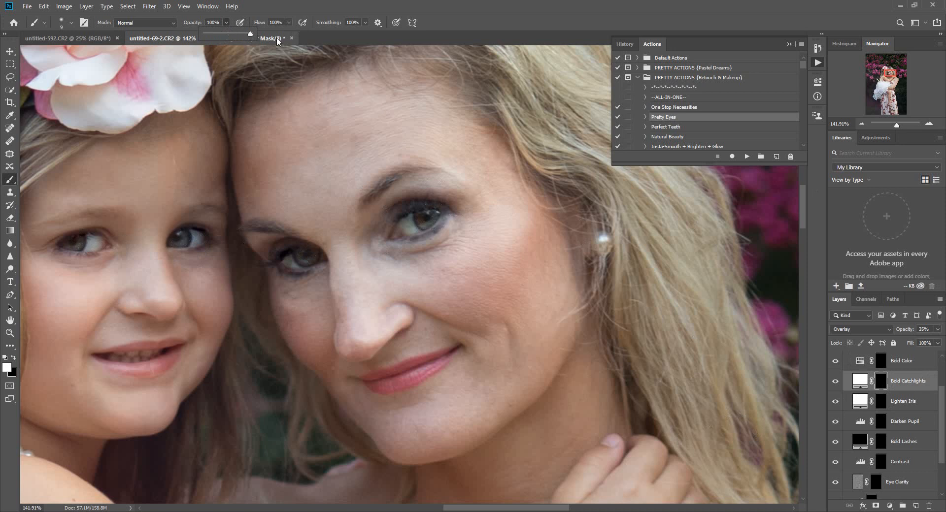
key("bracketleft")
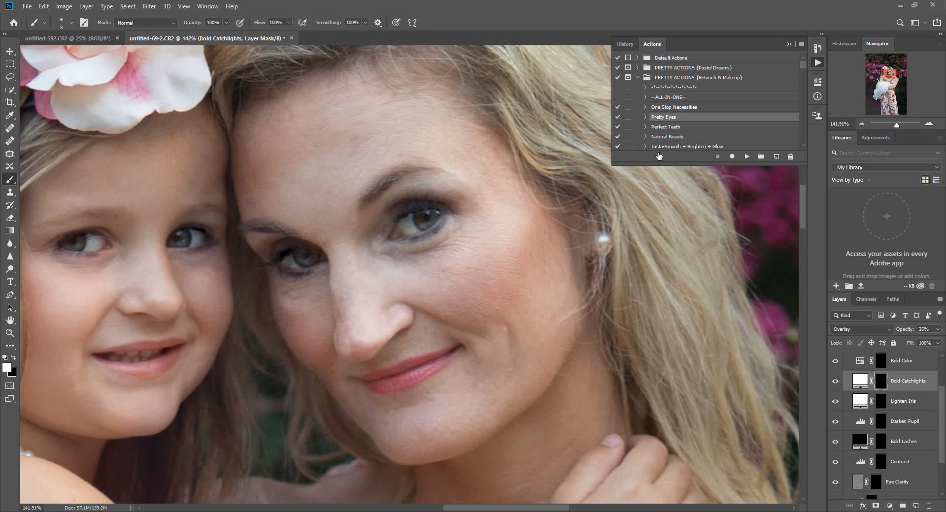
Step: Collapse the Pretty Eyes layer group
left_click_drag(896, 125, 890, 126)
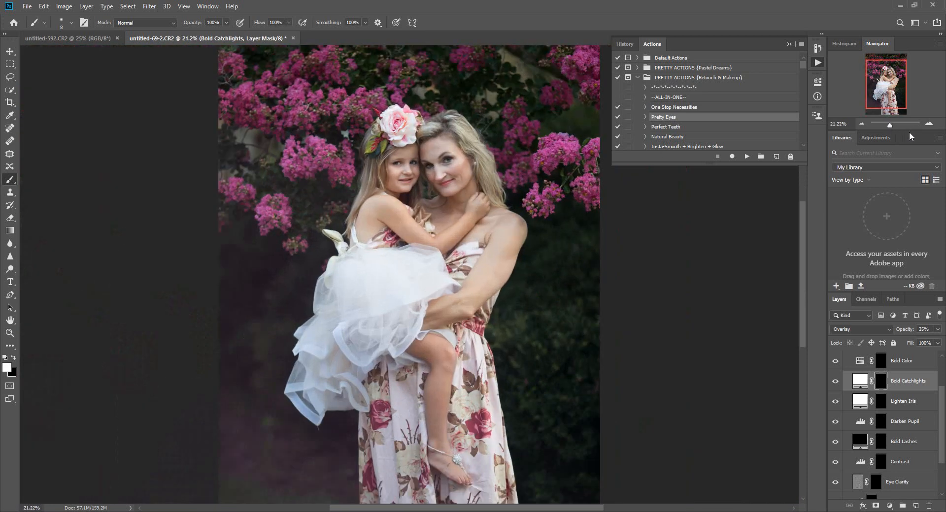
left_click_drag(942, 393, 942, 368)
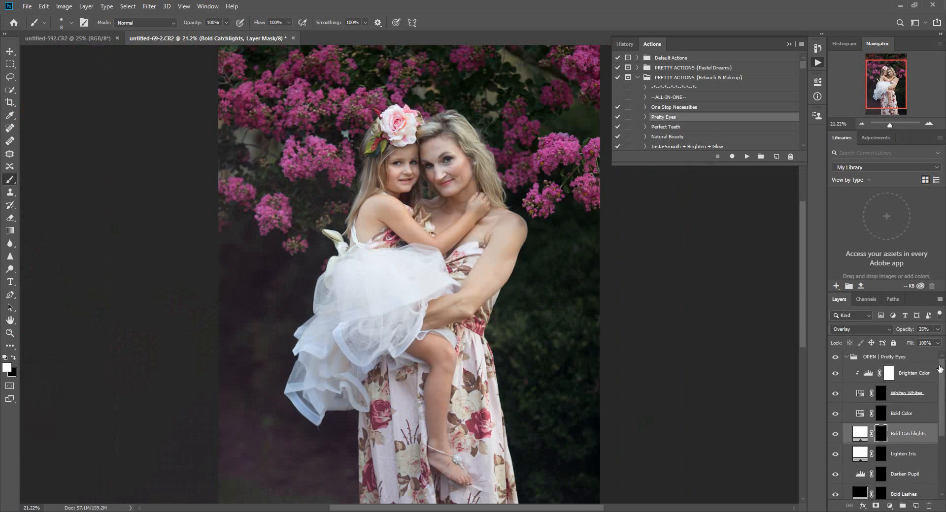
left_click(845, 359)
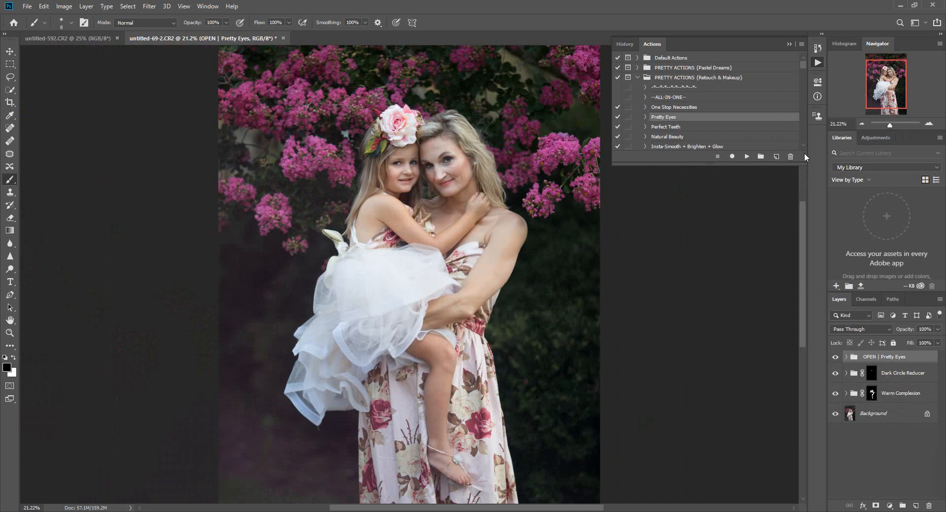
Step: Flatten the image and run the Foundation | Light action from the foundation brushes
scroll(803, 145, "down", 4)
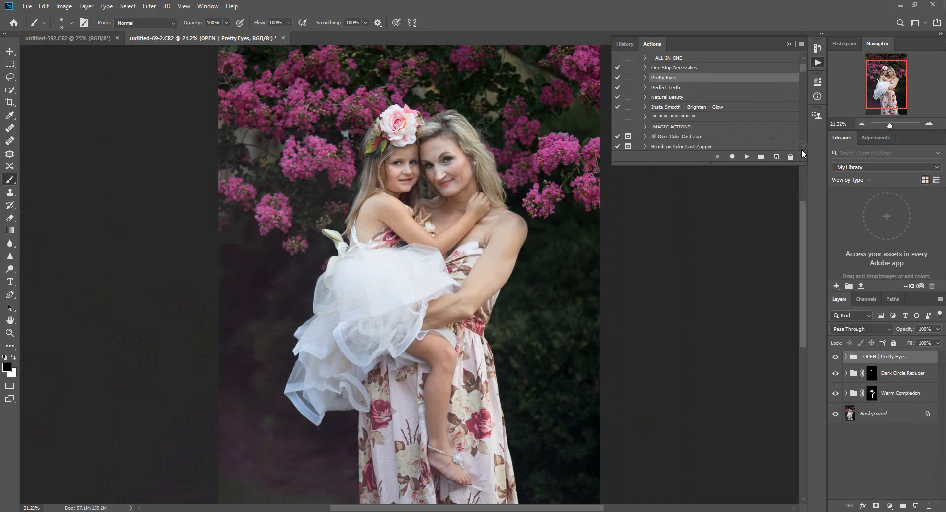
scroll(801, 149, "down", 4)
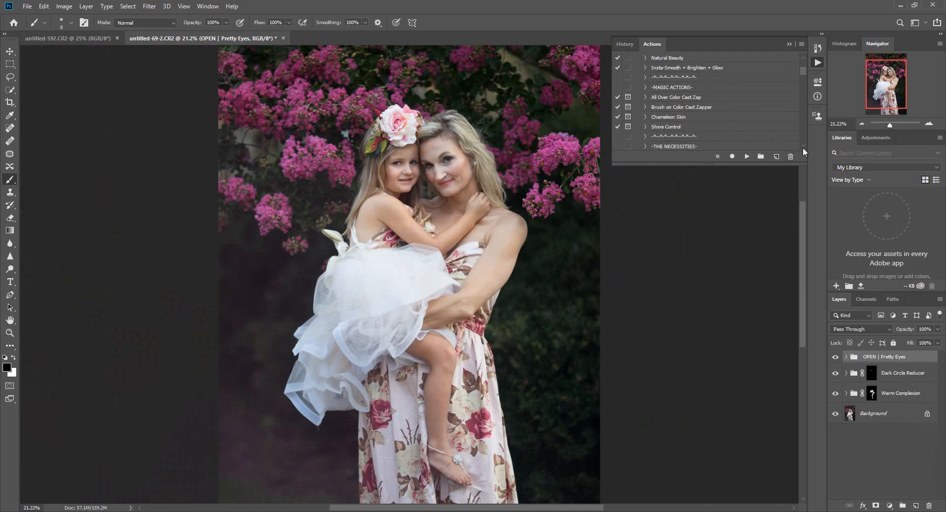
scroll(802, 145, "down", 7)
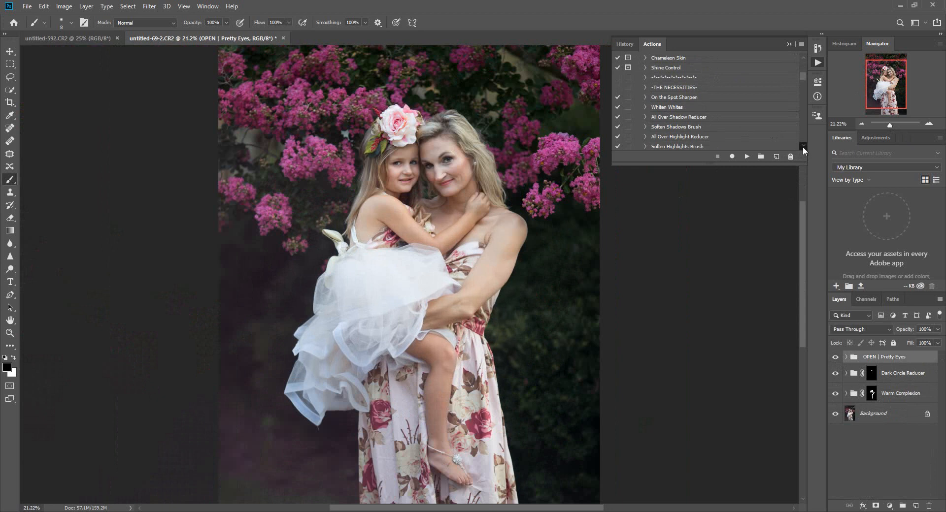
scroll(802, 146, "down", 1)
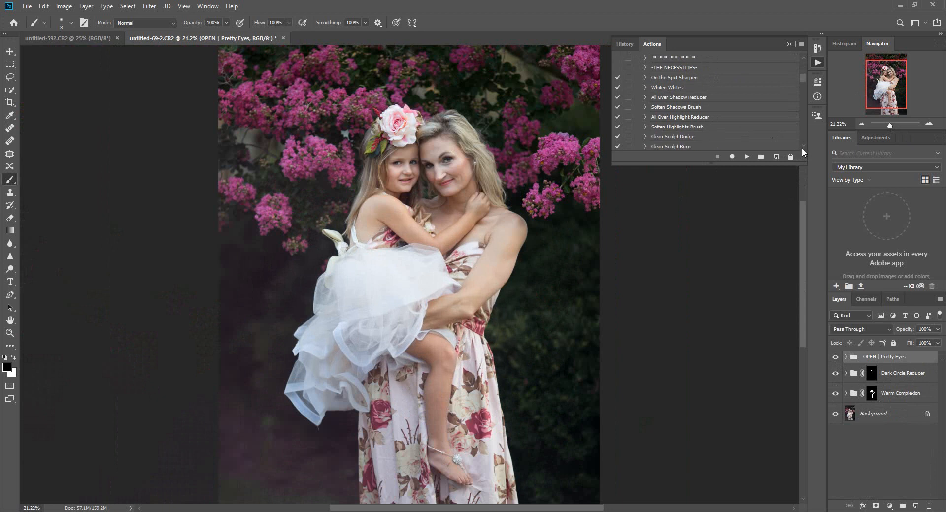
scroll(802, 147, "down", 4)
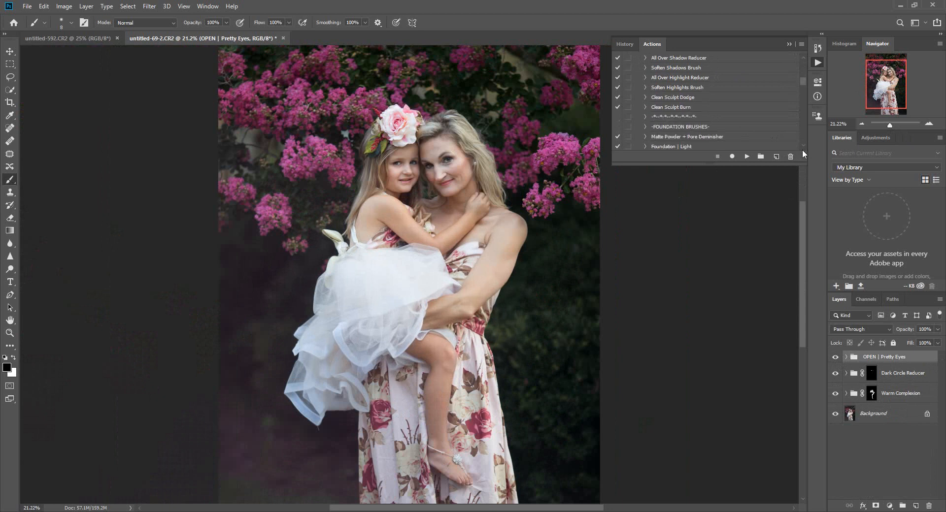
scroll(801, 147, "down", 4)
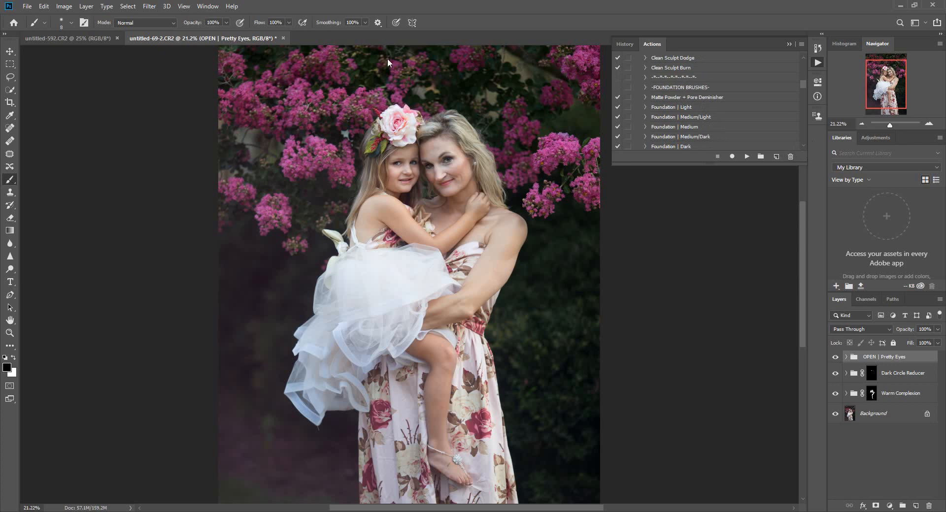
left_click(87, 6)
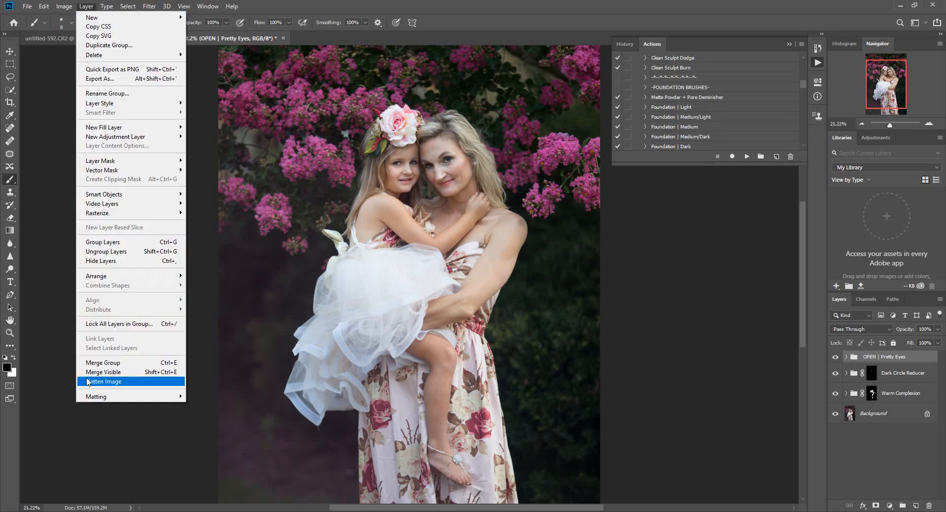
left_click(98, 380)
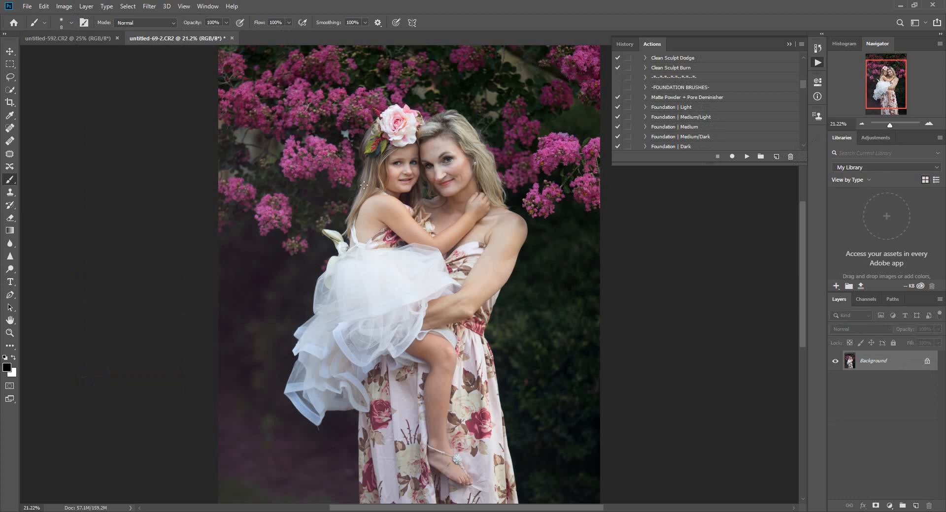
left_click(688, 108)
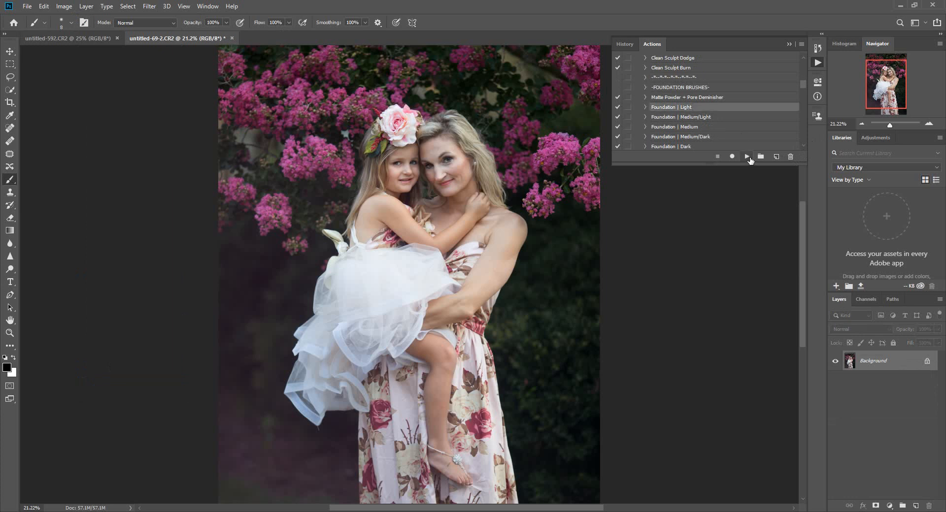
left_click(747, 157)
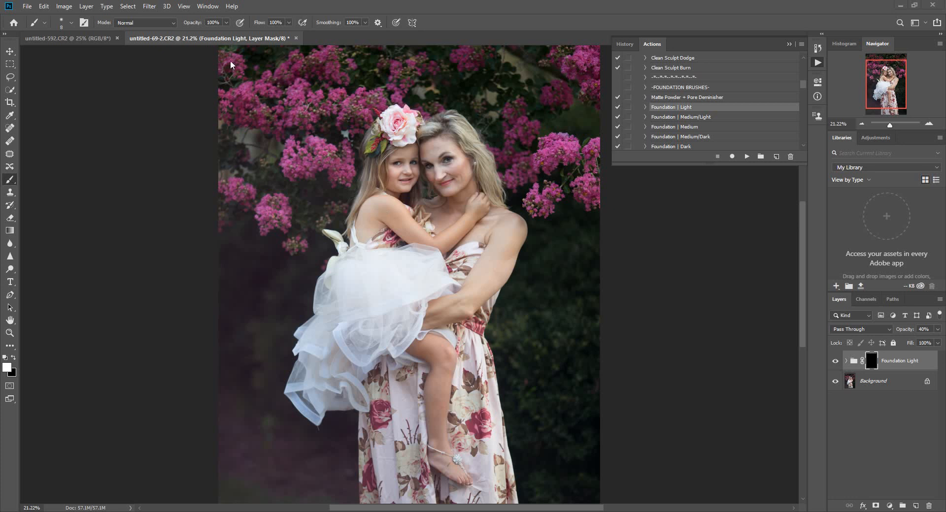
Step: Paint the Foundation Light mask over the mother's face with a 91 px soft round brush
left_click(72, 23)
left_click(84, 51)
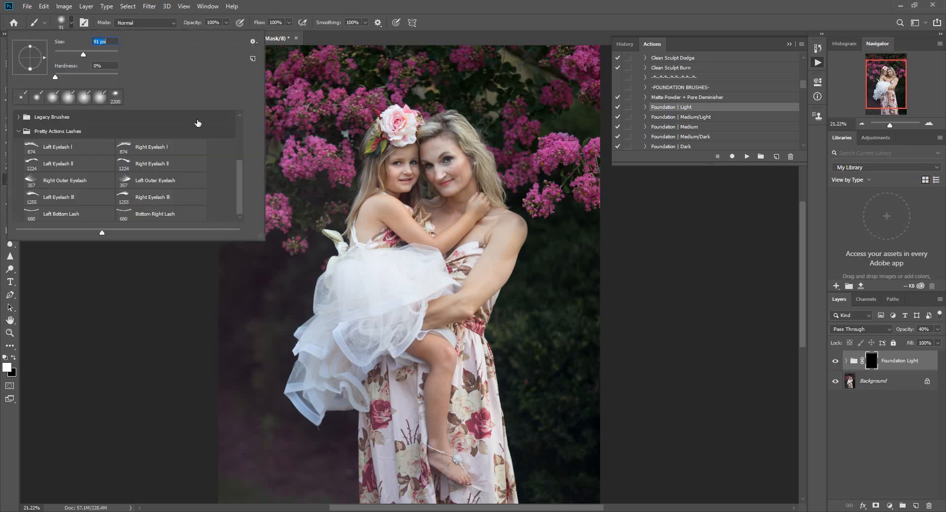
left_click_drag(241, 185, 246, 127)
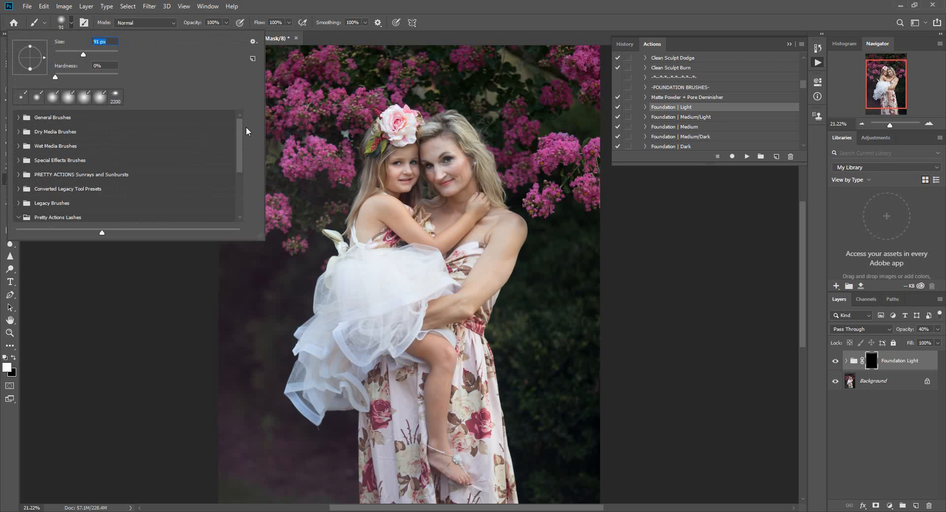
left_click(18, 119)
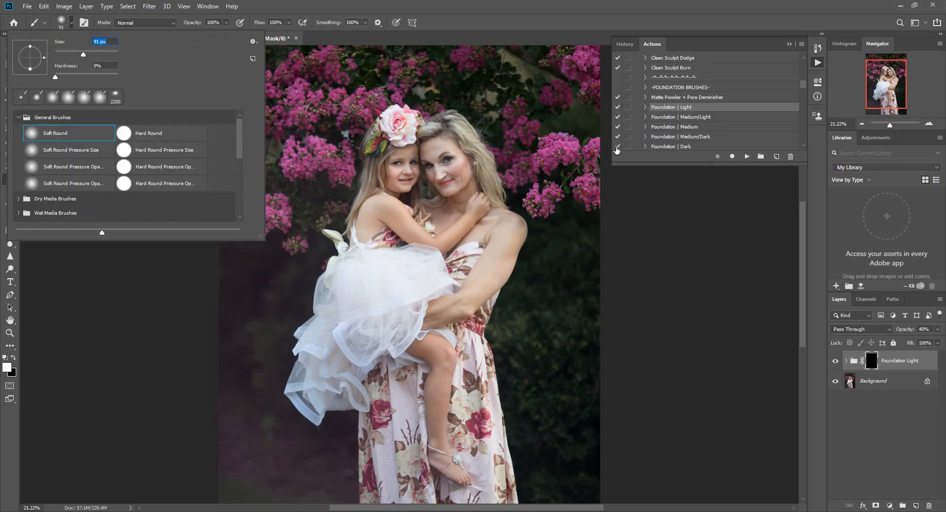
left_click(897, 124)
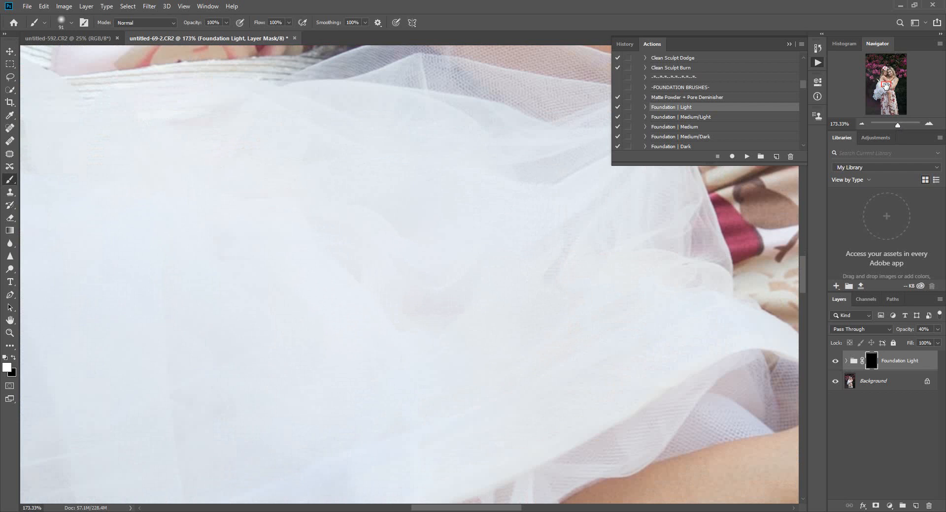
left_click_drag(885, 85, 887, 73)
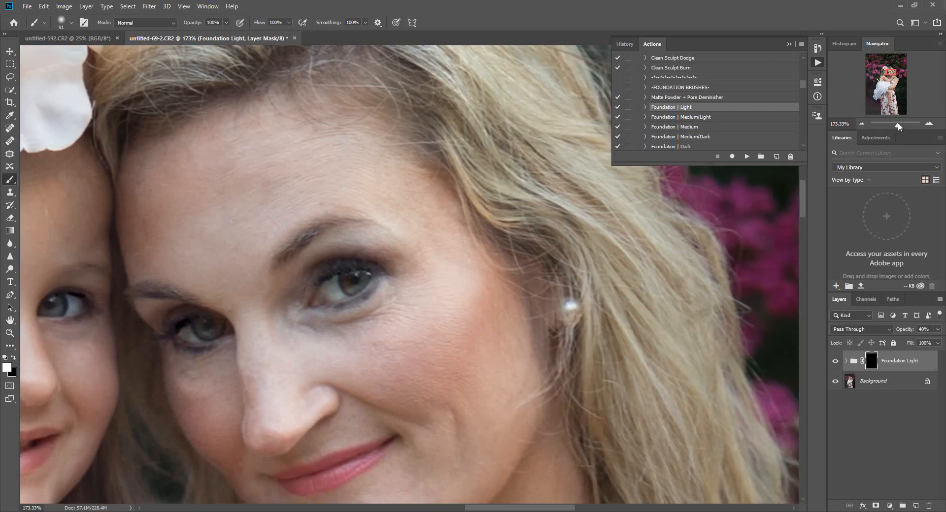
left_click_drag(897, 124, 894, 124)
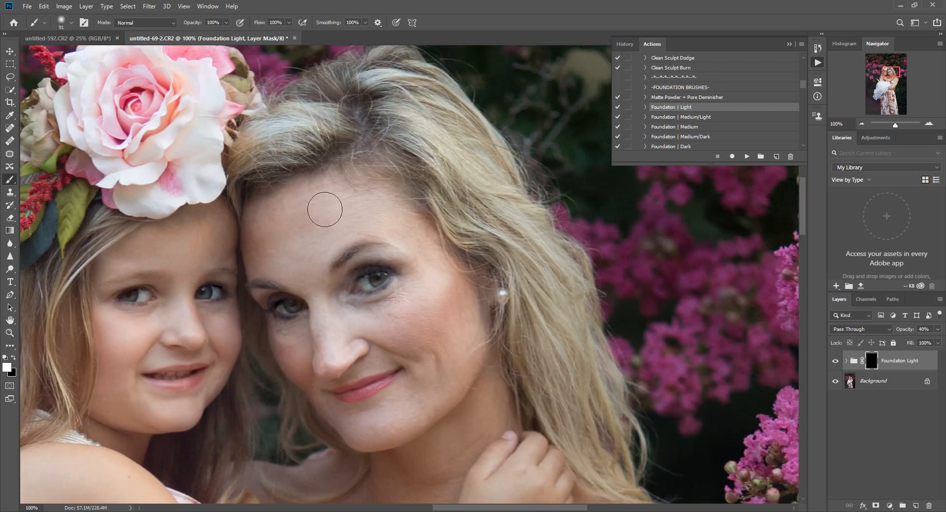
mouse_move(325, 209)
left_mouse_down()
mouse_move(278, 208)
mouse_move(266, 252)
mouse_move(293, 254)
mouse_move(335, 339)
mouse_move(333, 356)
mouse_move(332, 318)
mouse_move(408, 306)
mouse_move(399, 333)
mouse_move(412, 343)
mouse_move(455, 304)
mouse_move(450, 288)
mouse_move(455, 350)
mouse_move(467, 331)
mouse_move(449, 377)
mouse_move(434, 383)
mouse_move(428, 365)
mouse_move(392, 413)
mouse_move(344, 423)
mouse_move(402, 423)
mouse_move(365, 436)
mouse_move(468, 367)
mouse_move(423, 404)
mouse_move(393, 355)
mouse_move(363, 361)
mouse_move(374, 342)
mouse_move(345, 352)
mouse_move(327, 314)
mouse_move(313, 343)
mouse_move(289, 341)
mouse_move(299, 373)
left_mouse_up()
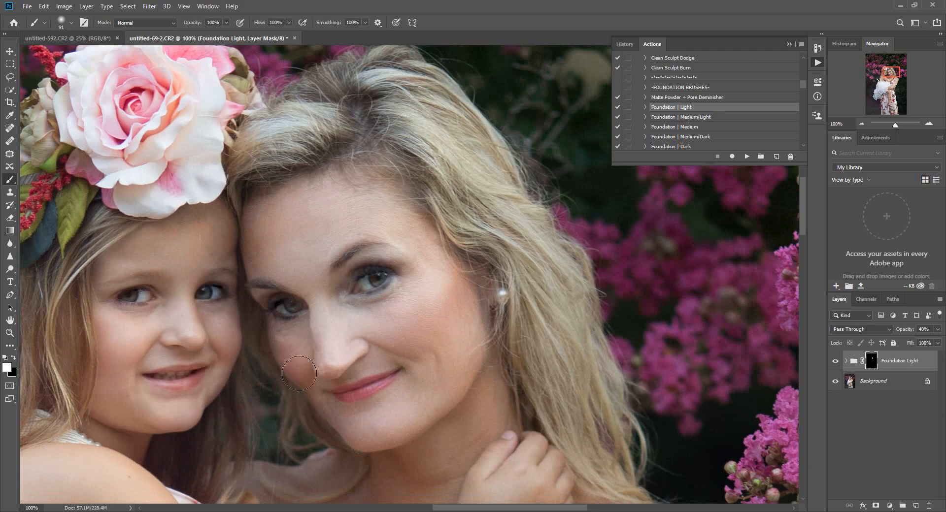
Step: Paint the Foundation Light mask over the mother's chest and arm, enlarging the brush to 175 px
left_click_drag(895, 124, 891, 125)
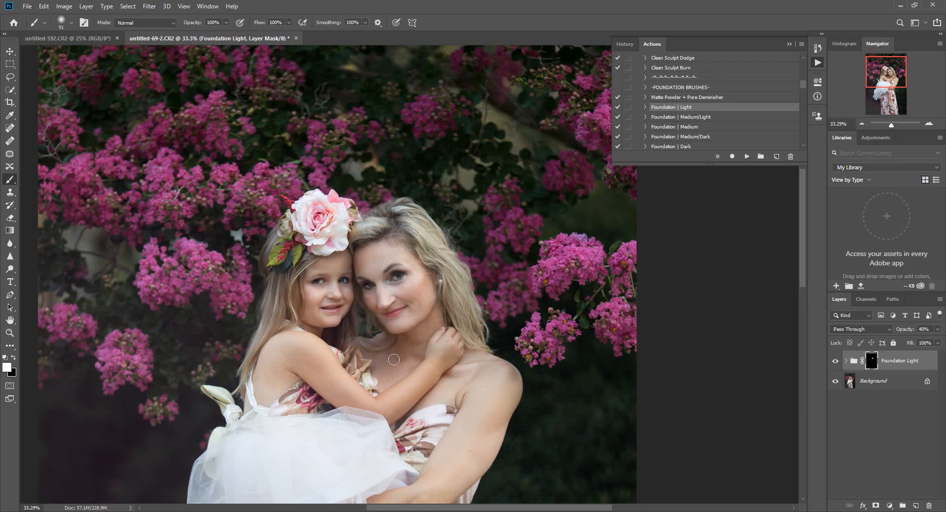
left_click_drag(418, 352, 415, 366)
key("bracketright")
key("bracketright")
key("bracketright")
key("bracketright")
left_click_drag(891, 125, 887, 124)
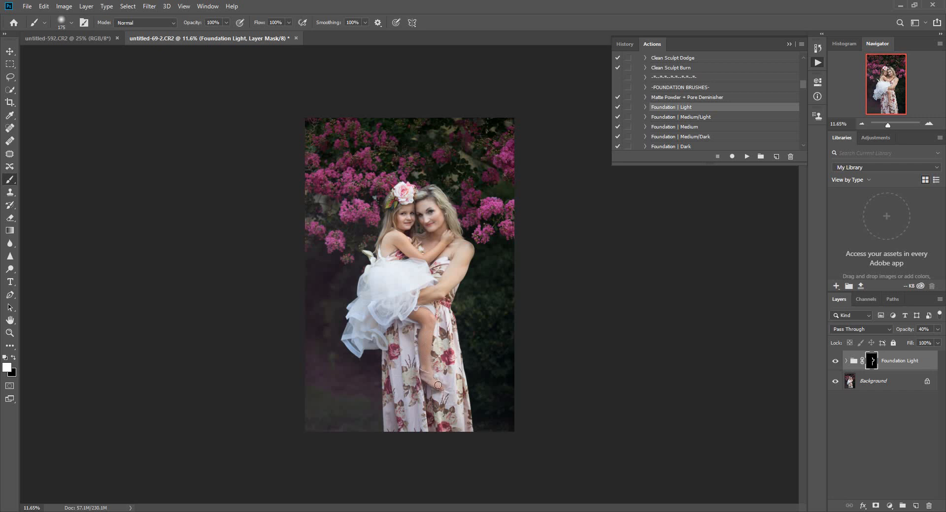
Step: Paint the Foundation Light mask over the girl's back and arms with the 175 px brush
left_click_drag(887, 125, 893, 125)
left_click_drag(886, 85, 886, 81)
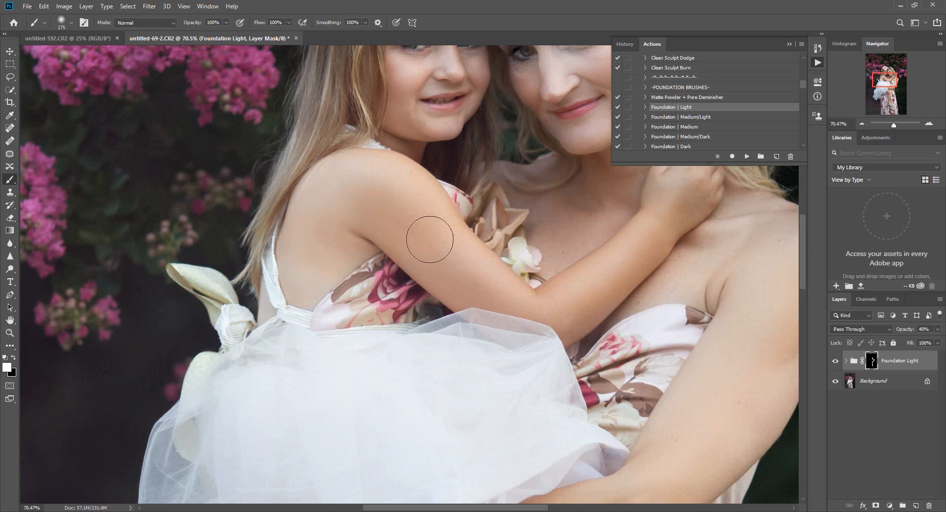
mouse_move(506, 302)
left_mouse_down()
mouse_move(398, 200)
mouse_move(332, 203)
mouse_move(311, 272)
mouse_move(329, 260)
left_mouse_up()
mouse_move(562, 299)
left_mouse_down()
mouse_move(555, 318)
mouse_move(669, 240)
mouse_move(712, 183)
mouse_move(670, 193)
mouse_move(761, 171)
mouse_move(618, 267)
left_mouse_up()
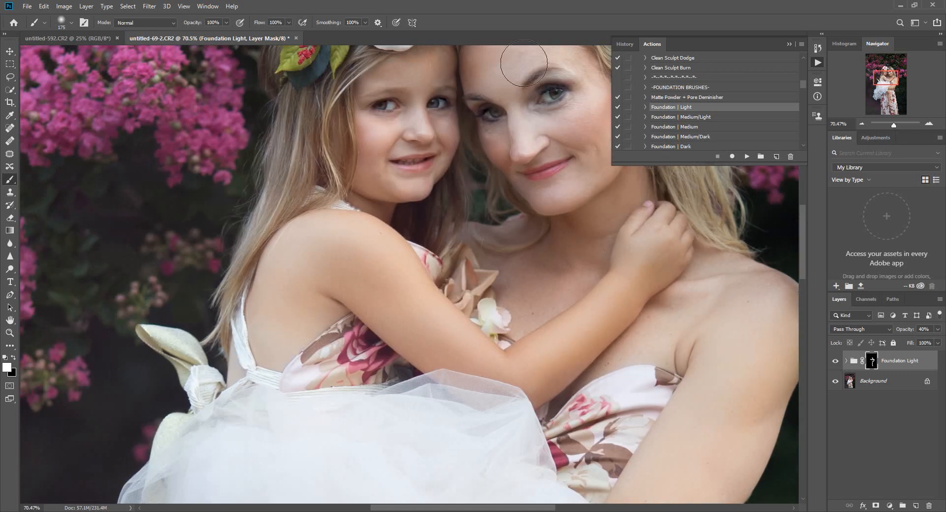
Step: Paint the Foundation Light mask over the girl's face with a 90 px brush
key("bracketleft")
key("bracketleft")
key("bracketleft")
key("bracketleft")
mouse_move(402, 123)
left_mouse_down()
mouse_move(368, 129)
mouse_move(372, 178)
mouse_move(399, 187)
mouse_move(379, 164)
mouse_move(422, 141)
mouse_move(410, 136)
mouse_move(426, 138)
mouse_move(415, 119)
mouse_move(449, 133)
mouse_move(453, 119)
mouse_move(429, 71)
mouse_move(442, 67)
mouse_move(399, 68)
mouse_move(367, 84)
mouse_move(417, 70)
mouse_move(417, 99)
mouse_move(441, 66)
left_mouse_up()
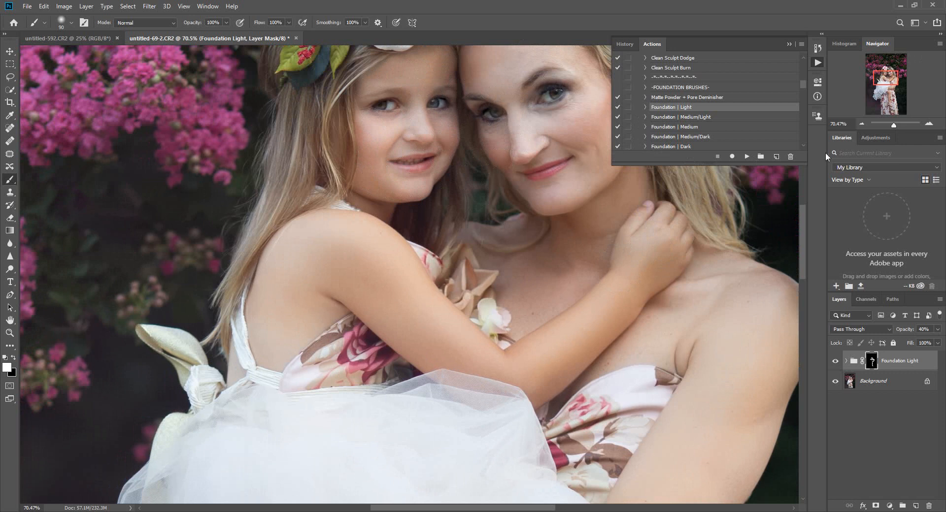
Step: Compare the image with and without the Foundation Light group and set the group's opacity to 27%
left_click_drag(894, 127, 890, 126)
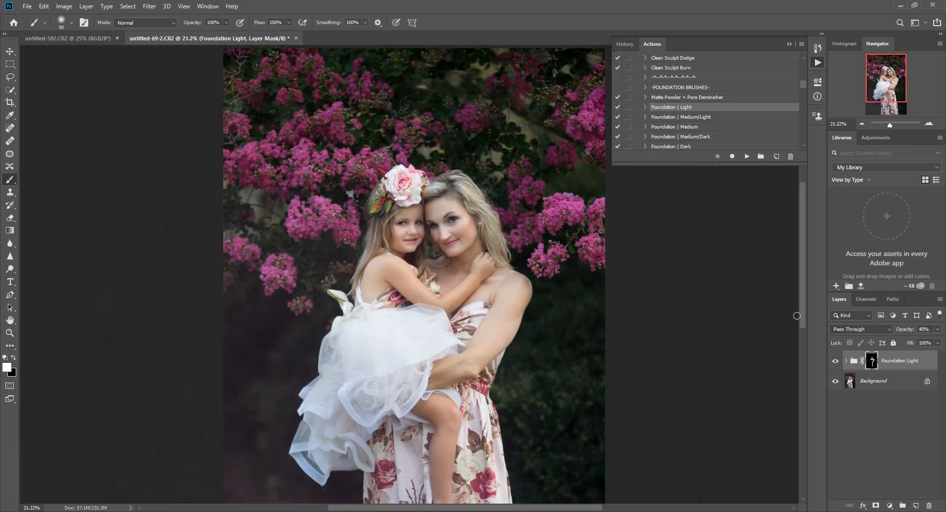
left_click(834, 362)
left_click(834, 362)
left_click(937, 329)
left_click_drag(910, 339, 905, 339)
key("x")
left_click(835, 361)
left_click(835, 362)
Step: Flatten the image and duplicate the Background layer
left_click_drag(801, 91, 796, 104)
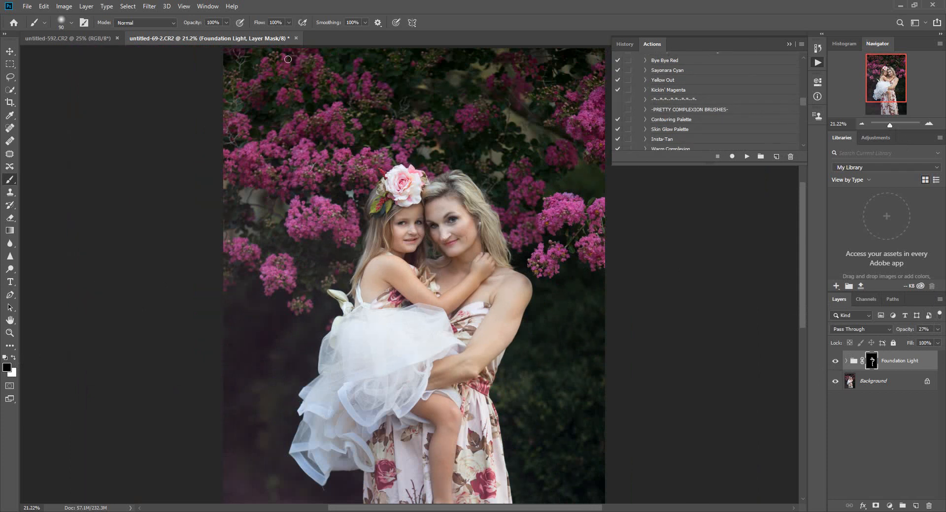
left_click(86, 6)
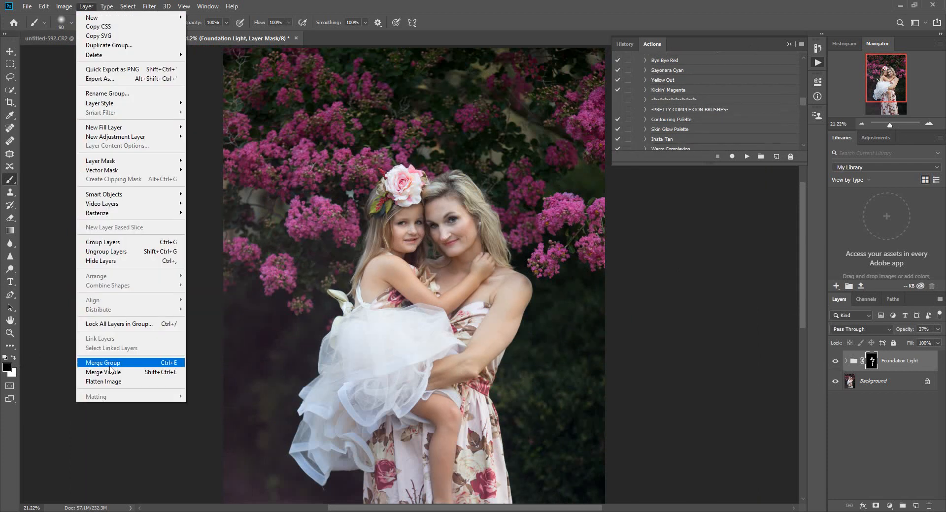
left_click(111, 382)
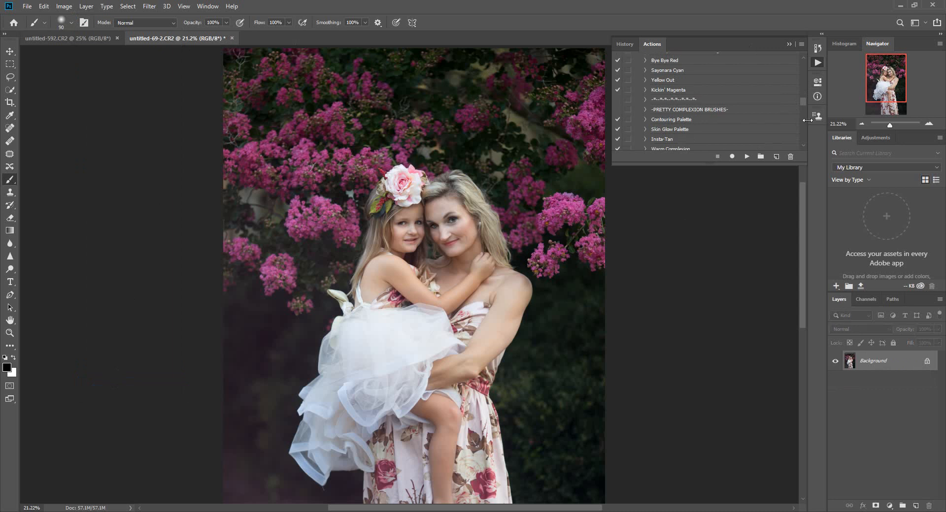
key("ctrl+j")
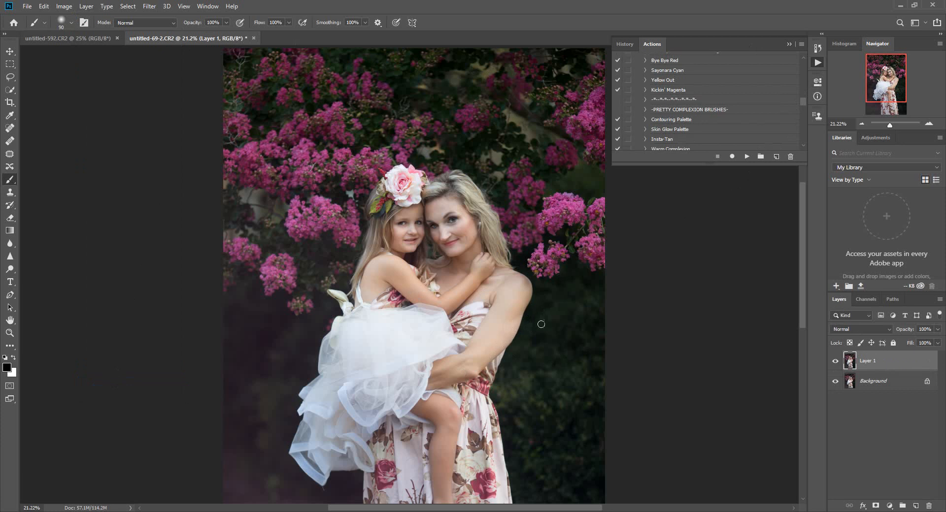
Step: Open the Liquify filter on the duplicated layer and set the Forward Warp brush pressure to 20
left_click(151, 7)
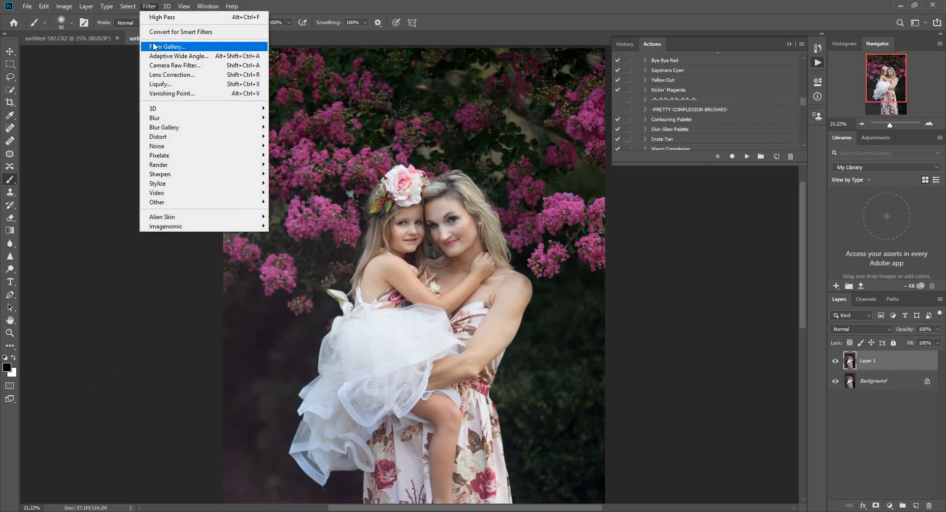
left_click(158, 84)
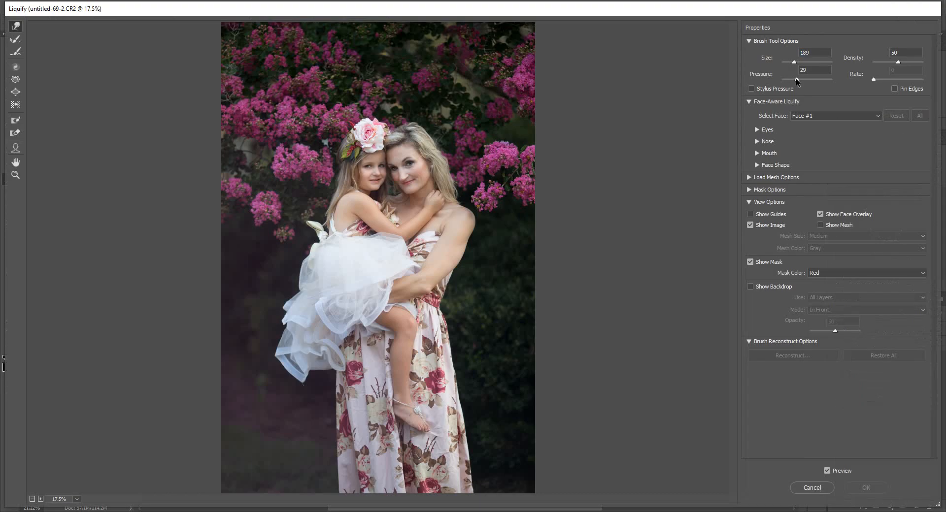
left_click_drag(791, 78, 792, 79)
left_click(41, 499)
left_click(41, 500)
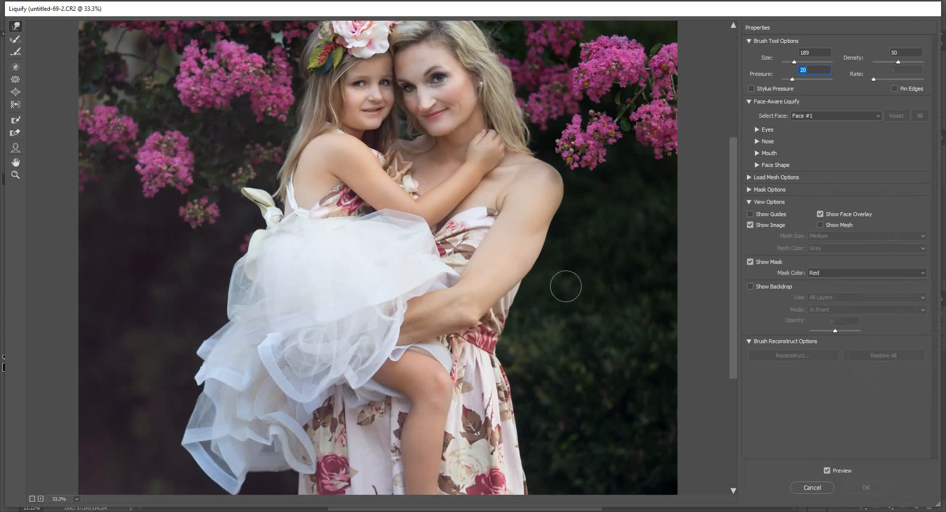
Step: Nudge the edge of the mother's arm and waist slightly inward with a 700 px warp brush
key("bracketright")
key("bracketright")
key("bracketright")
key("bracketright")
key("bracketright")
key("bracketright")
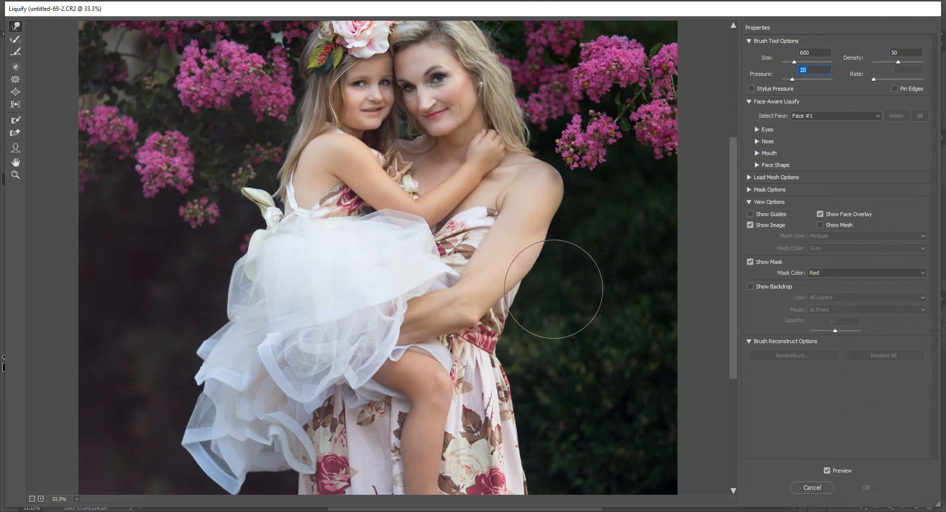
mouse_move(544, 283)
left_mouse_down()
mouse_move(538, 270)
mouse_move(551, 279)
mouse_move(540, 266)
mouse_move(553, 265)
mouse_move(535, 281)
left_mouse_up()
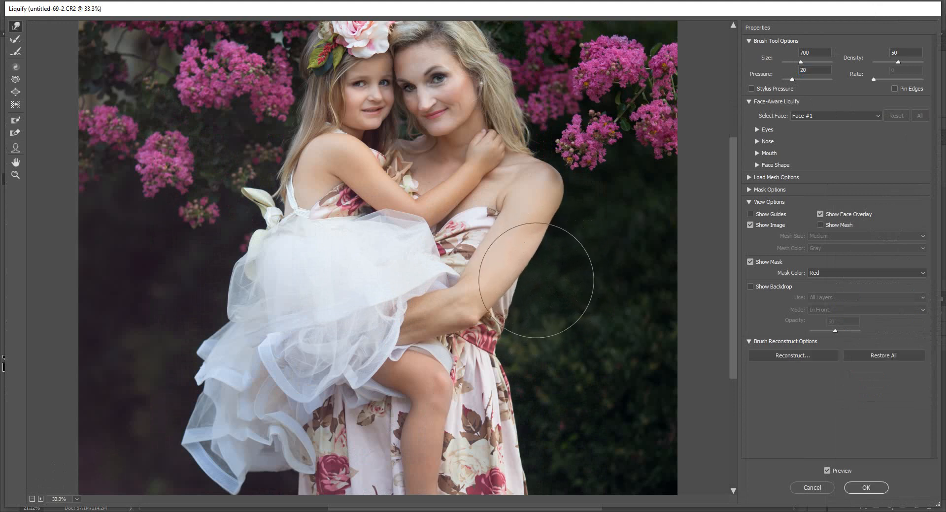
Step: Push the mother's hair slightly outward with a 400 px warp brush and apply the Liquify changes
key("bracketleft")
key("bracketleft")
key("bracketleft")
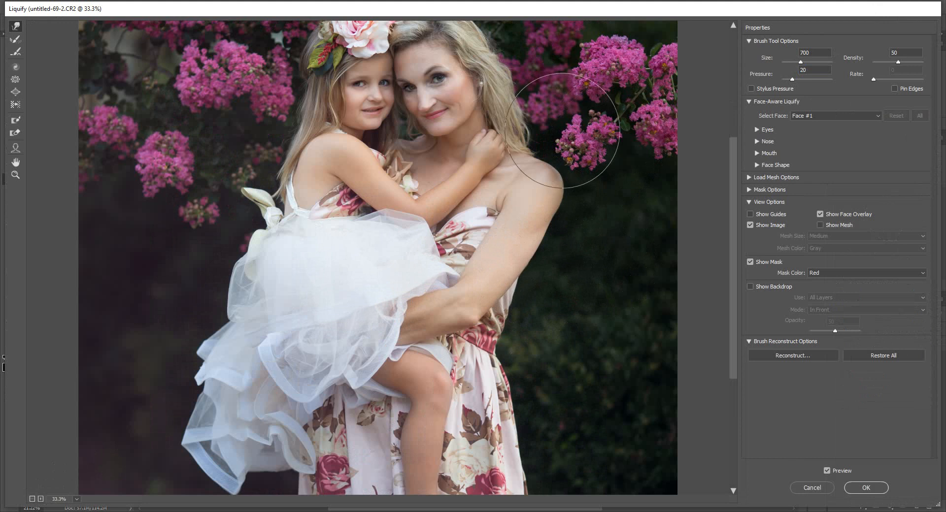
left_click_drag(520, 119, 534, 119)
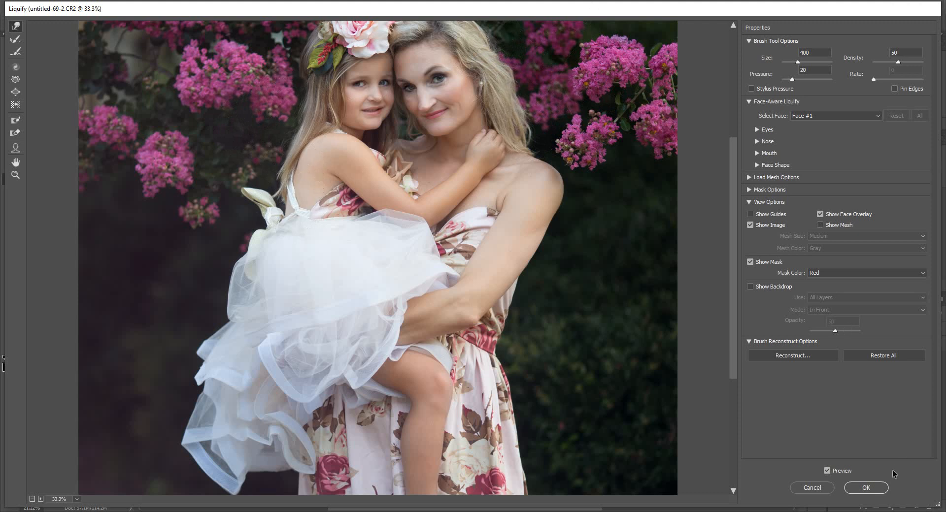
left_click(876, 488)
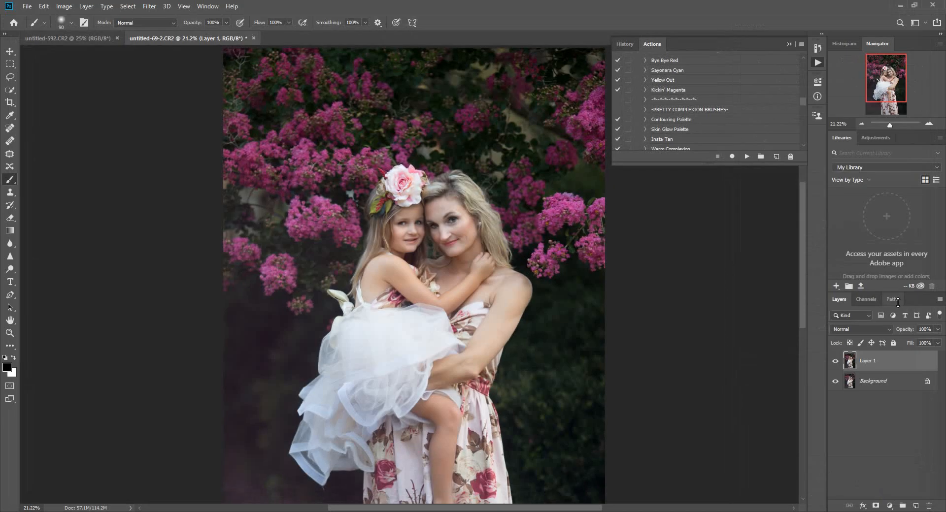
Step: Compare the image with and without the liquified layer, and flatten the image
left_click(835, 363)
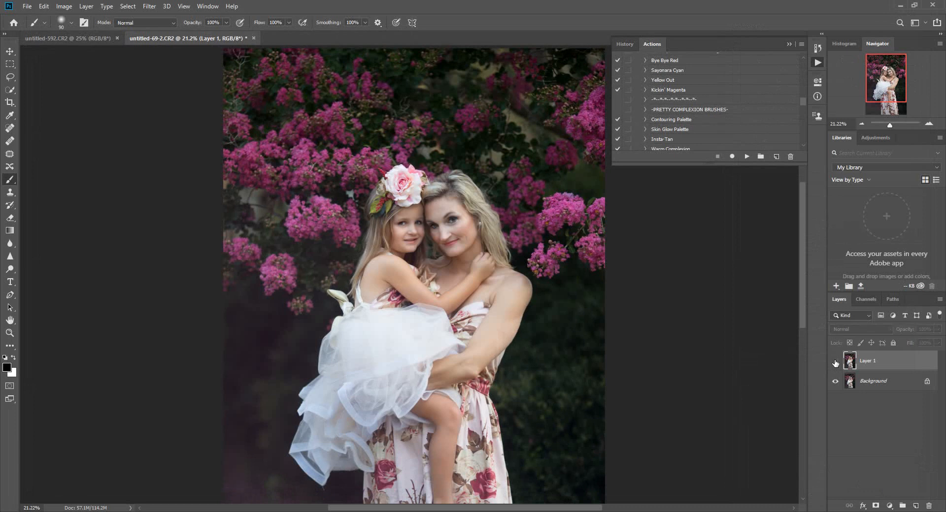
left_click(835, 363)
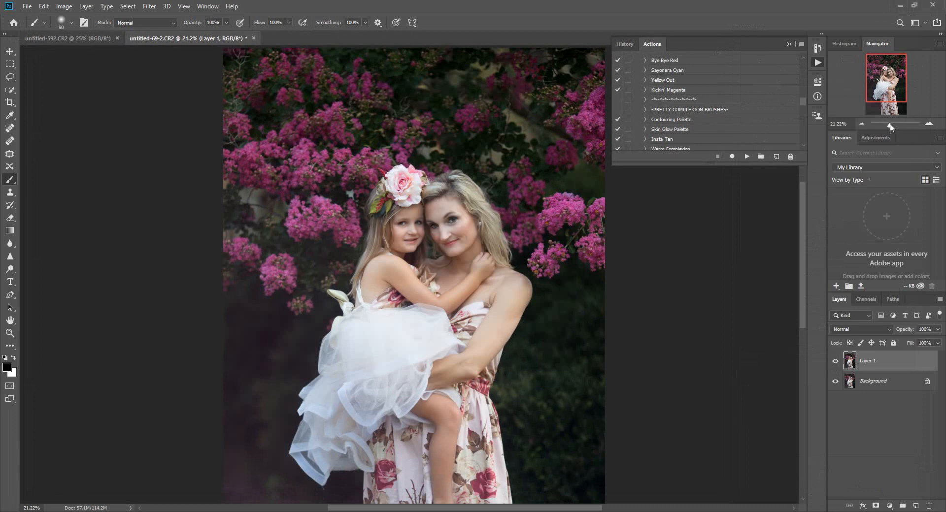
mouse_move(890, 127)
left_mouse_down()
mouse_move(875, 126)
mouse_move(889, 127)
left_mouse_up()
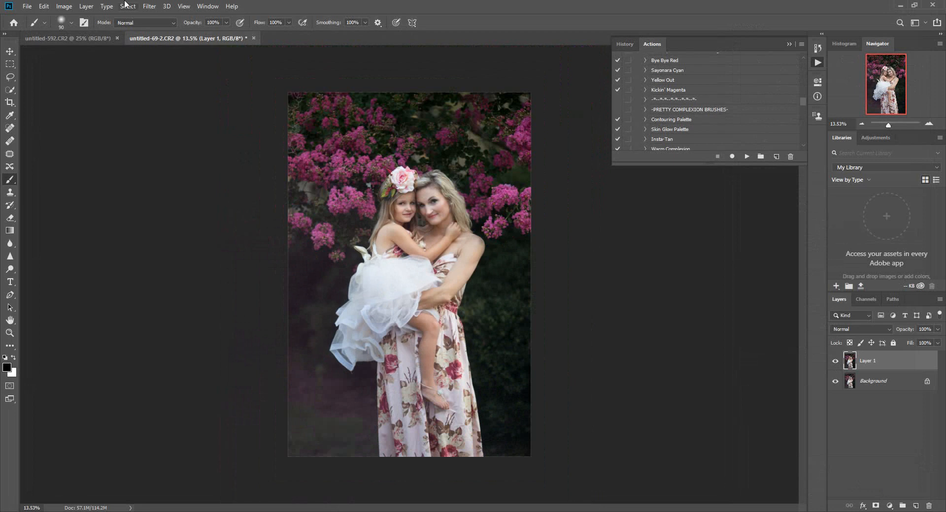
left_click(82, 6)
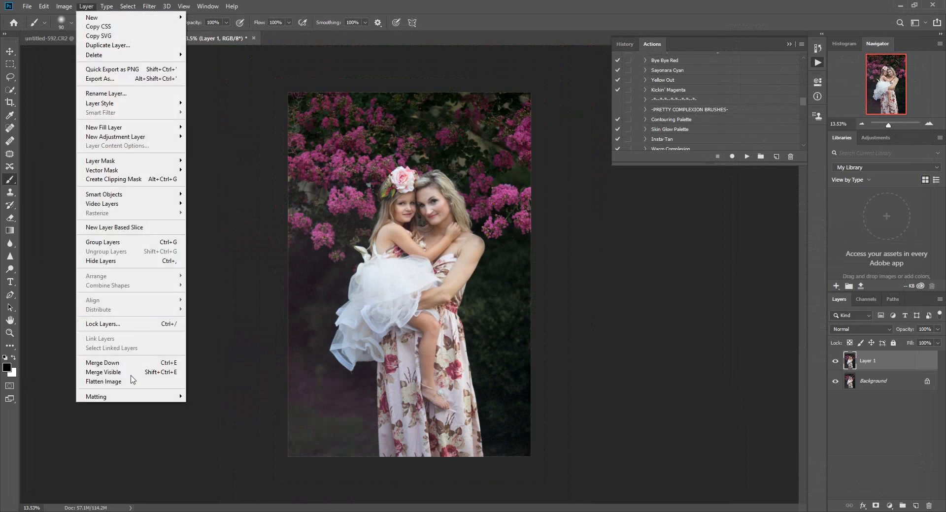
left_click(117, 382)
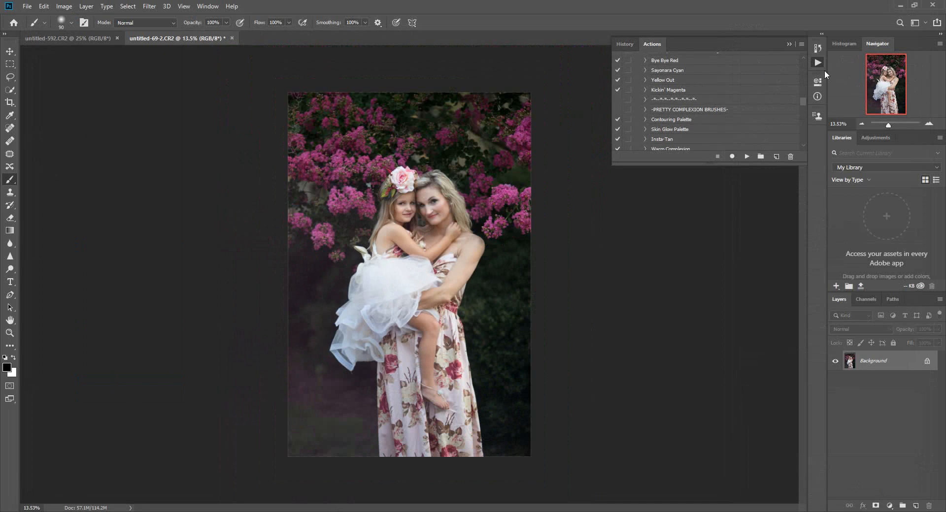
Step: Run the Sun Down action from the PRETTY ACTIONS {Pastel Dreams} set
left_click_drag(804, 100, 801, 61)
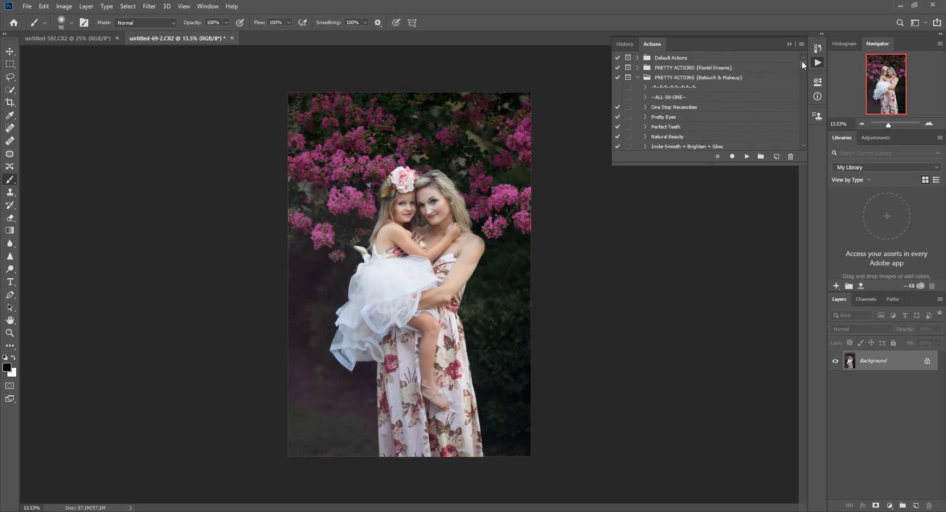
left_click(638, 78)
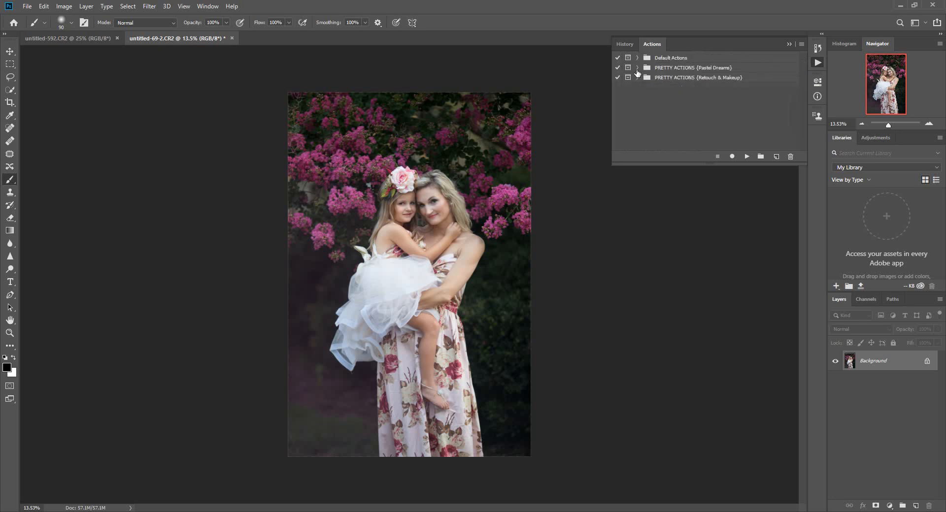
left_click(637, 68)
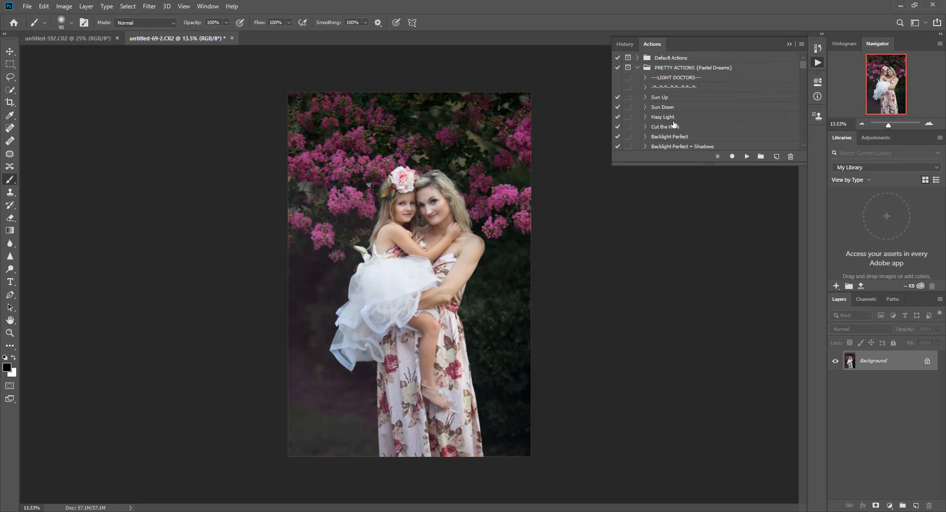
left_click(663, 108)
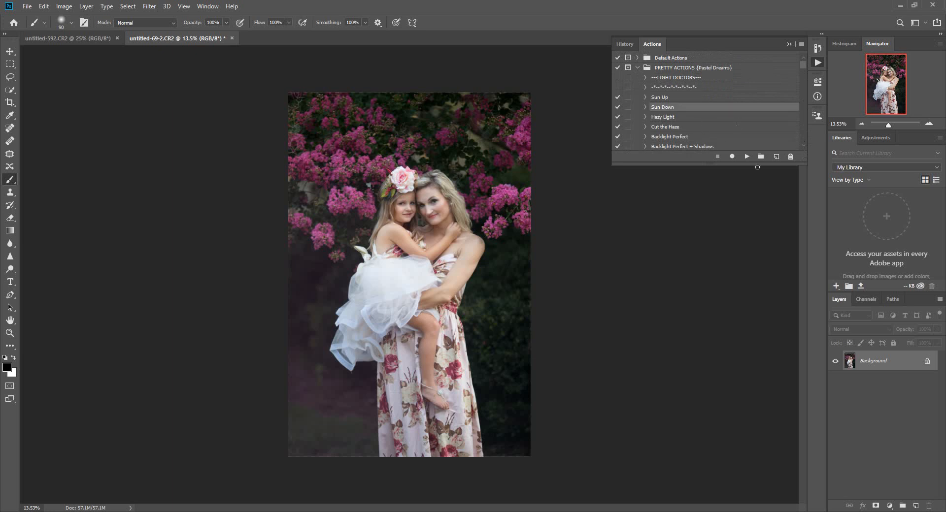
left_click(746, 158)
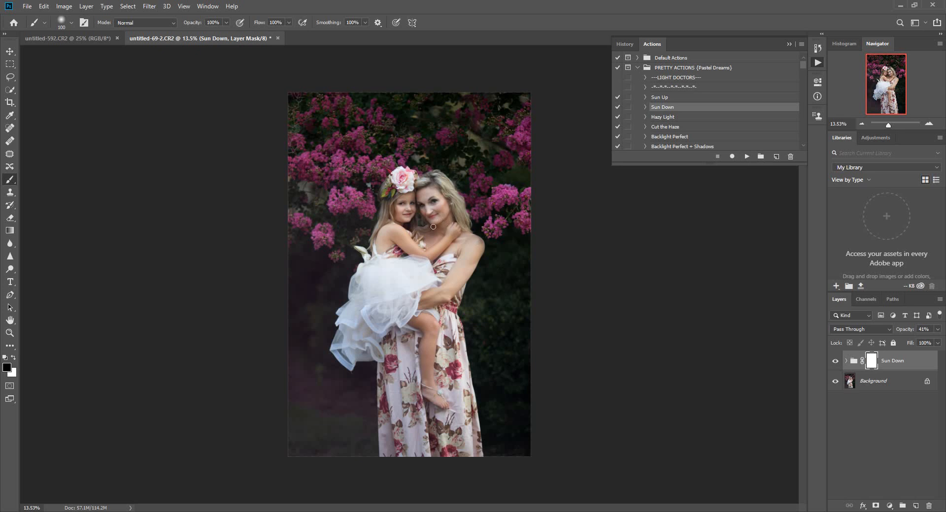
Step: Mask the Sun Down effect off the mother and daughter with a 1200 px black brush, and compare the image with and without it
key("bracketright")
key("bracketright")
key("bracketright")
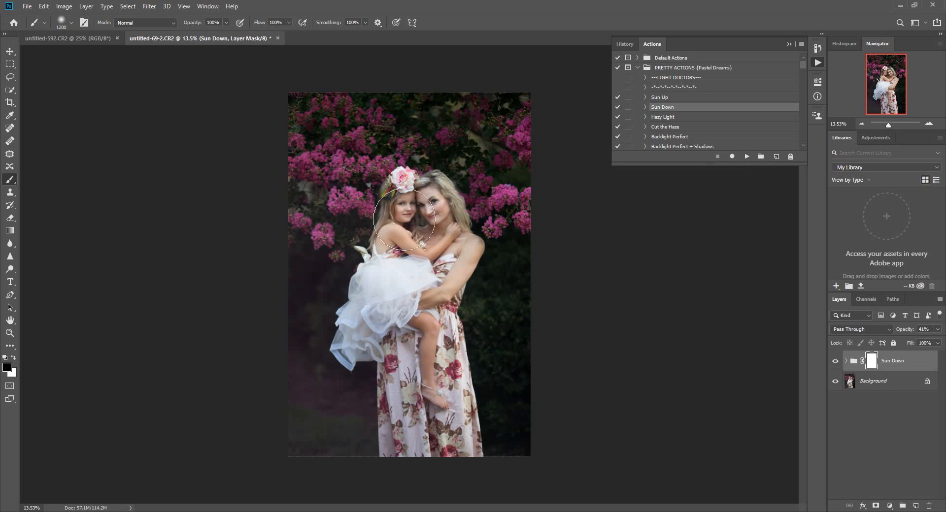
mouse_move(417, 238)
left_mouse_down()
mouse_move(405, 281)
mouse_move(411, 420)
mouse_move(428, 425)
mouse_move(438, 344)
mouse_move(429, 273)
mouse_move(415, 251)
mouse_move(424, 252)
left_mouse_up()
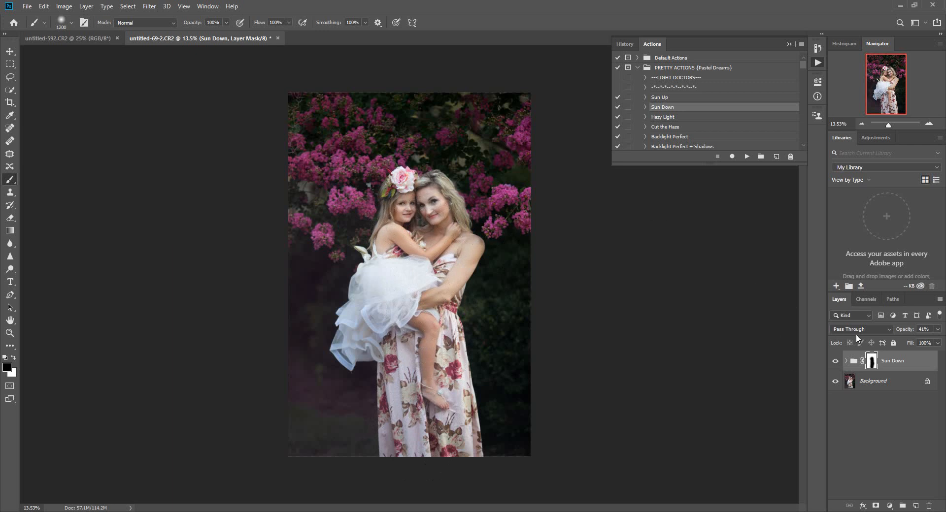
left_click(834, 363)
left_click(835, 362)
Step: Run the Backlight Perfect action and paint its effect off the subjects and the white tulle skirt on its mask
scroll(802, 144, "down", 3)
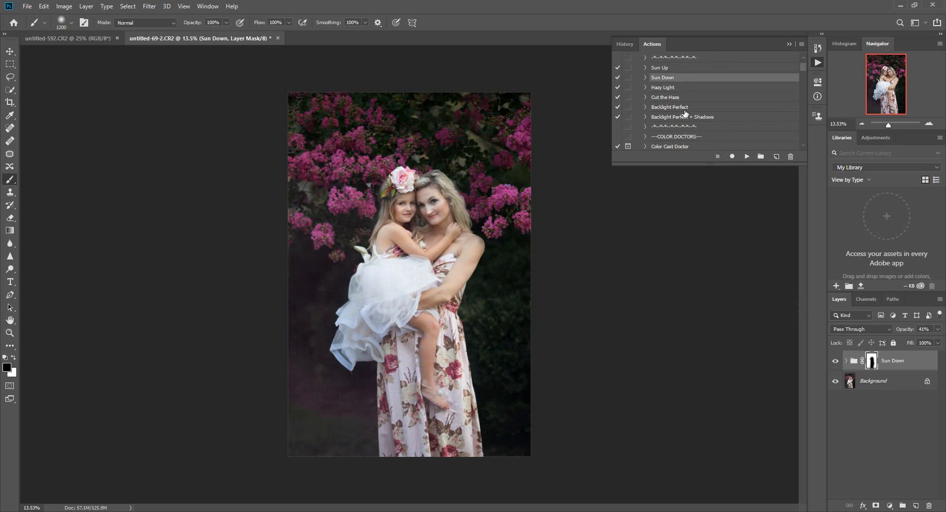
left_click(689, 109)
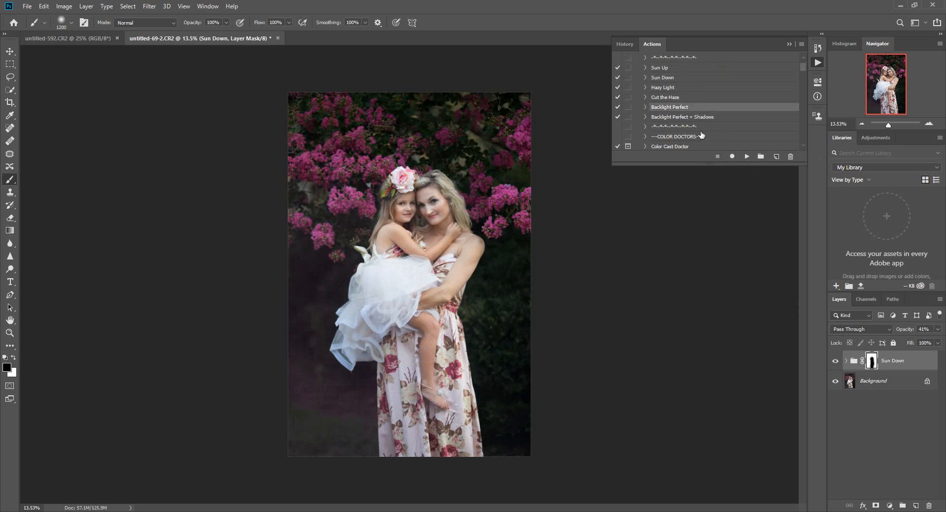
left_click(747, 157)
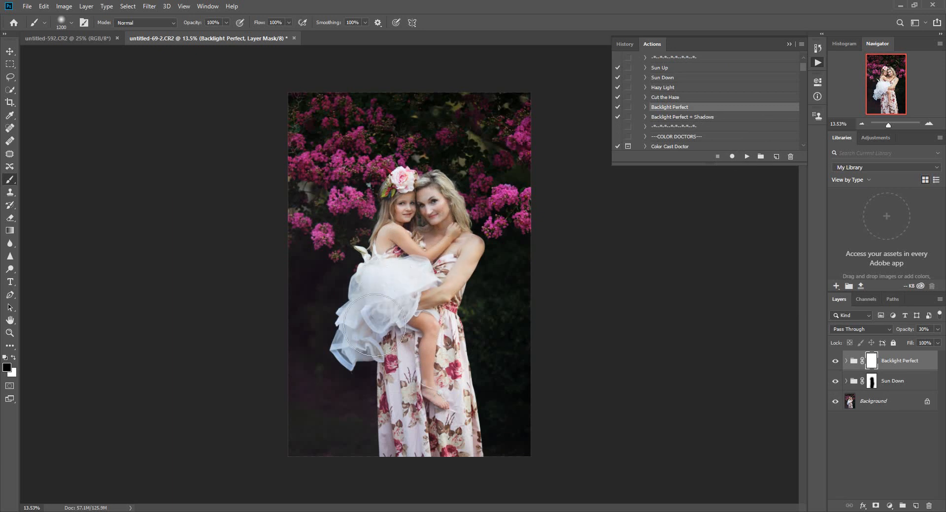
mouse_move(374, 325)
left_mouse_down()
mouse_move(399, 313)
mouse_move(418, 355)
mouse_move(411, 293)
mouse_move(363, 326)
mouse_move(409, 282)
left_mouse_up()
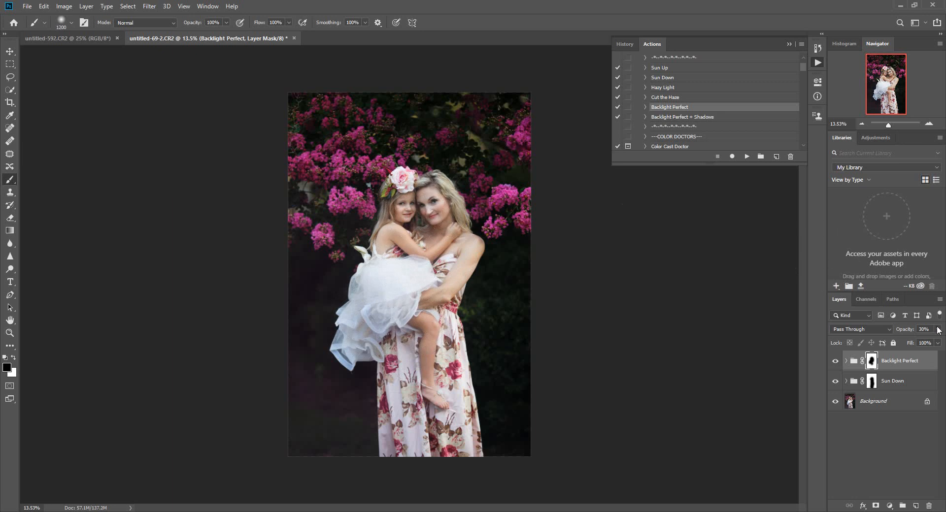
Step: Lower the Backlight Perfect group's opacity to 16% and compare the image with and without it
left_click_drag(907, 342, 900, 342)
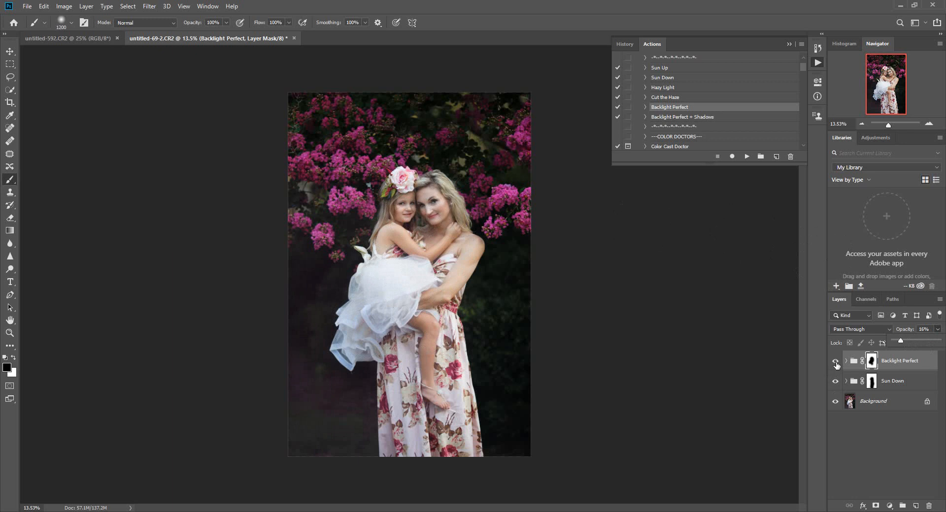
left_click(835, 362)
left_click(835, 361)
Step: Run the A Shot of Warmth action from the Color Doctors section of the Pastel Dreams set
left_click(803, 146)
left_click(802, 146)
left_click(803, 147)
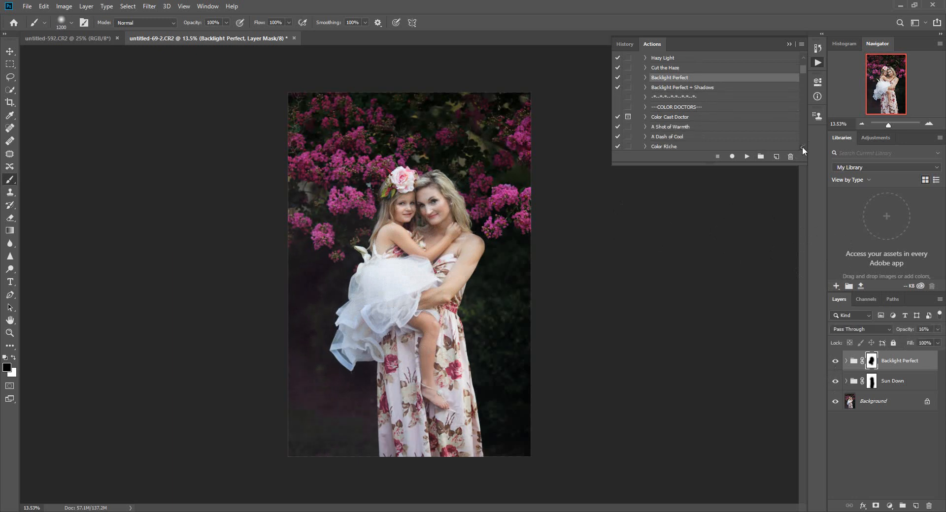
left_click(802, 146)
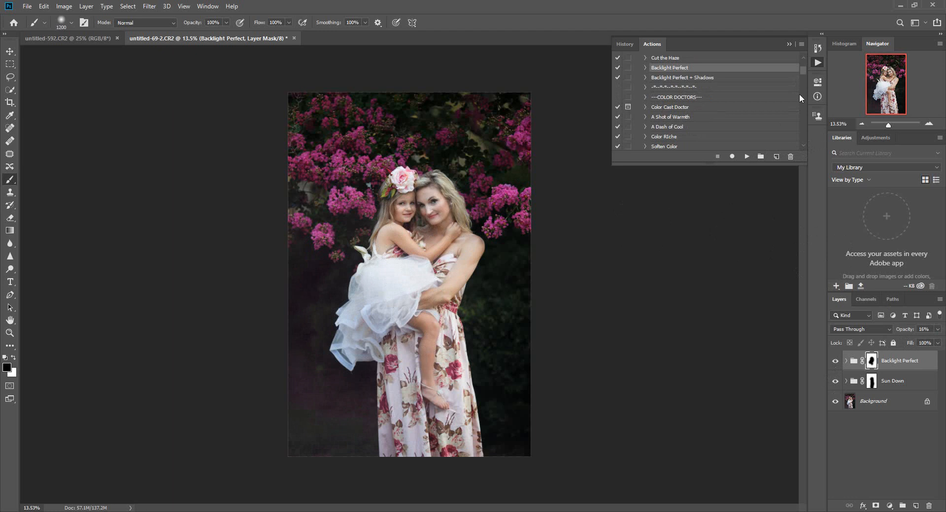
left_click(673, 118)
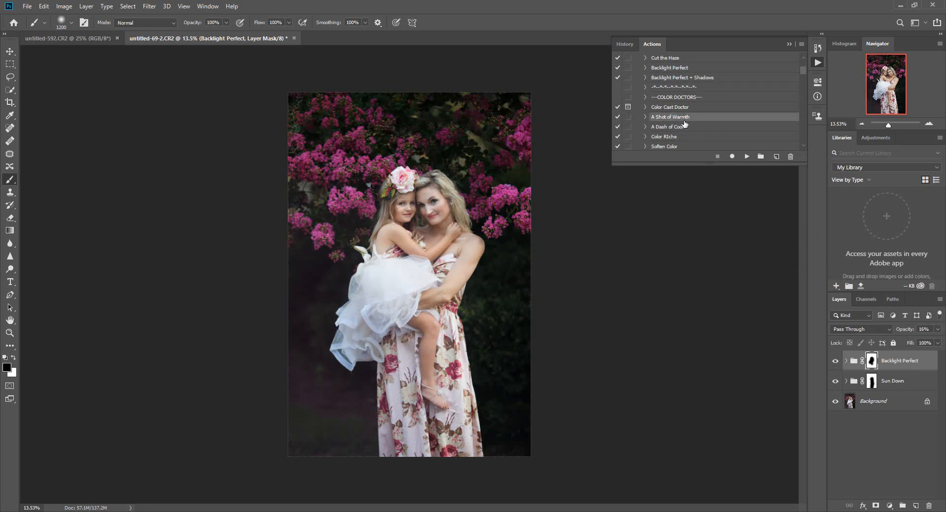
left_click(747, 157)
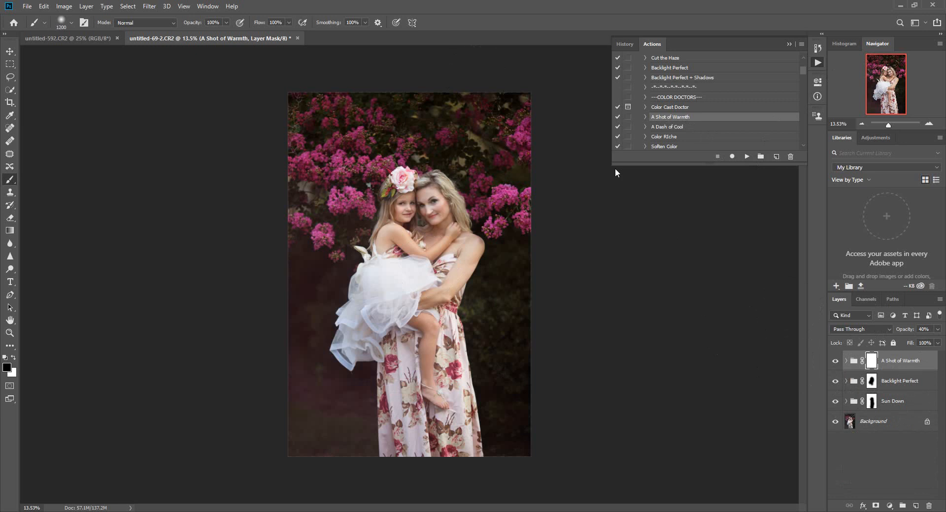
Step: Run the Color Riche action and mask its effect off the subjects' skin, finishing the daughter's leg with a 500 px brush
left_click(680, 137)
left_click(745, 157)
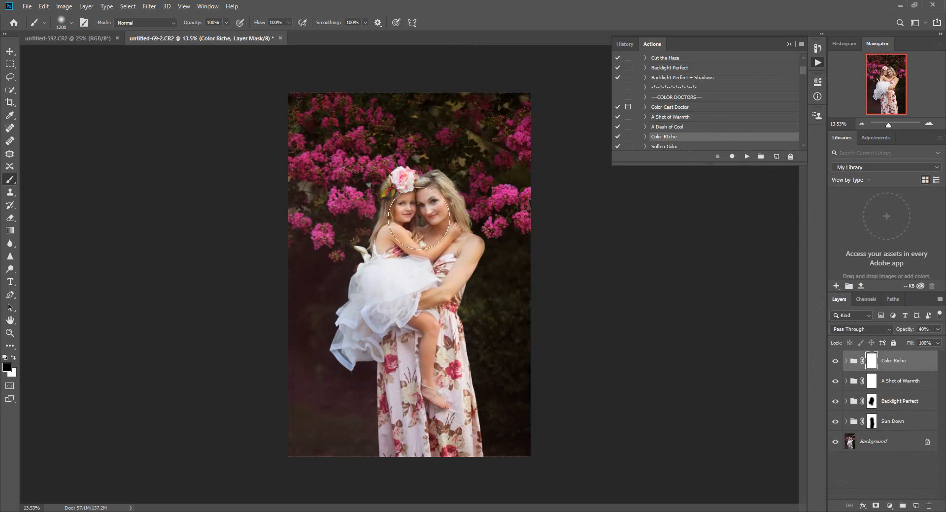
left_click_drag(402, 220, 424, 220)
key("bracketleft")
key("bracketleft")
key("bracketleft")
key("bracketleft")
key("bracketleft")
key("bracketleft")
key("bracketleft")
mouse_move(421, 324)
left_mouse_down()
mouse_move(441, 327)
mouse_move(425, 372)
mouse_move(443, 404)
mouse_move(433, 385)
left_mouse_up()
Step: Flatten the image and run the Eye Sparkle action from the Mini Retouch section
left_click(802, 146)
left_click(802, 145)
left_click(802, 146)
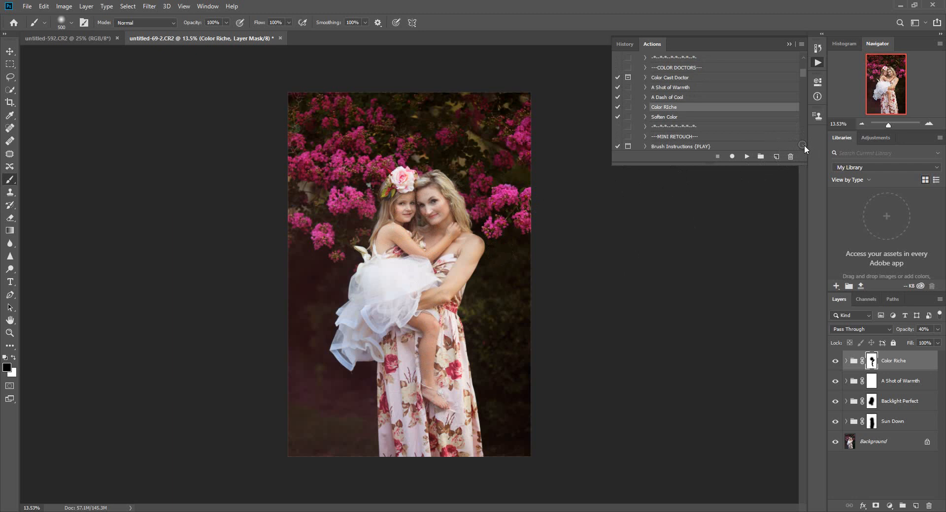
left_click(801, 145)
left_click(802, 146)
left_click(801, 146)
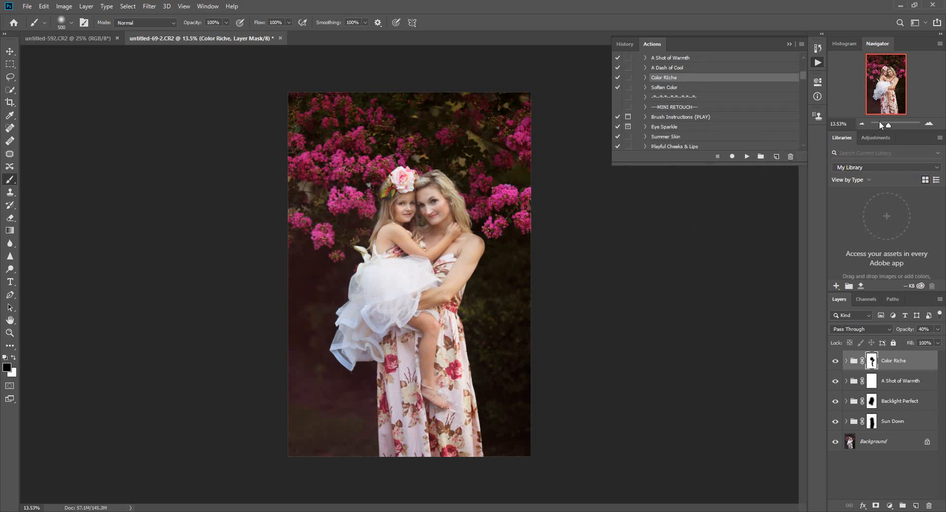
left_click(86, 7)
left_click(114, 383)
left_click(669, 128)
left_click(746, 156)
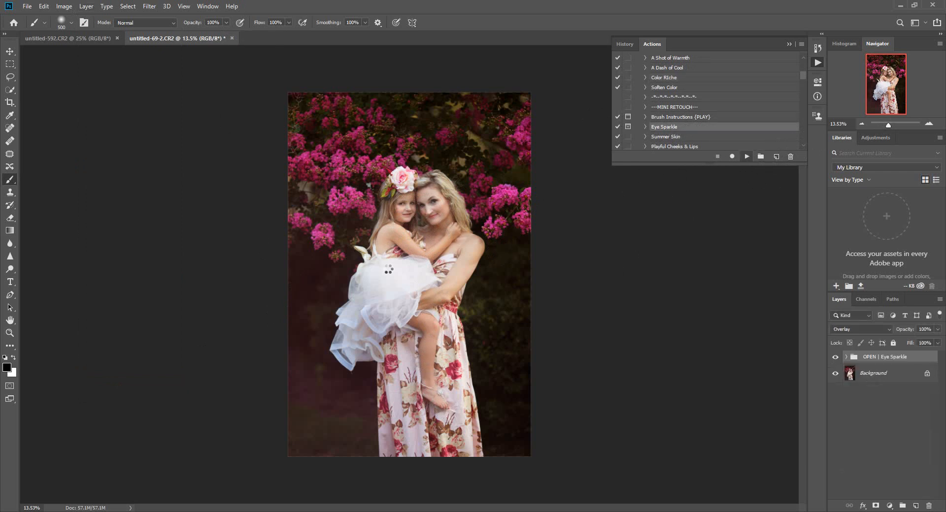
left_click(469, 209)
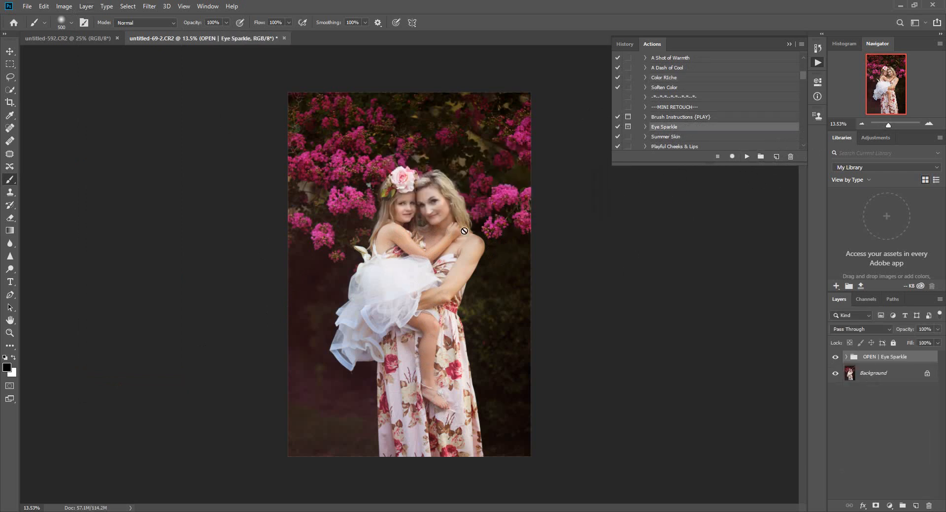
Step: Paint white on the Eye Clarity mask over the mother's and daughter's eyes with a 40 px brush
left_click_drag(889, 123, 895, 123)
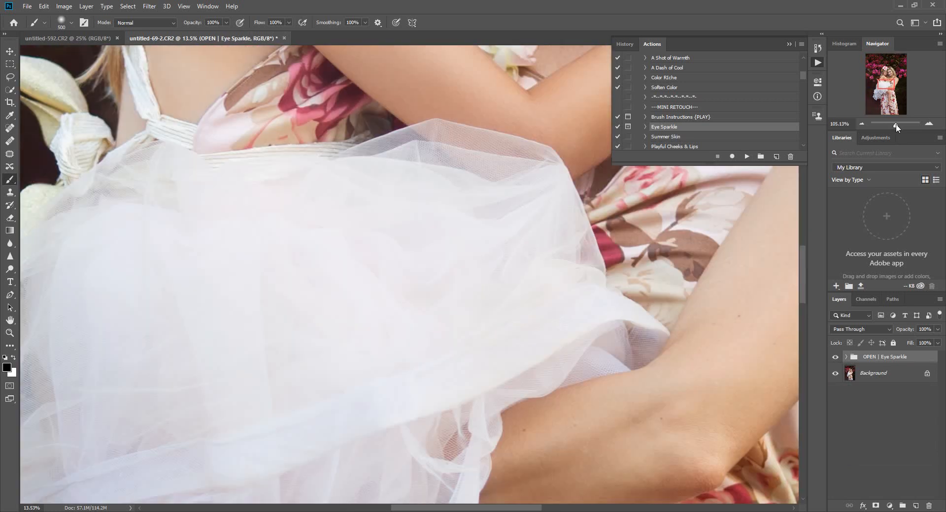
left_click(888, 74)
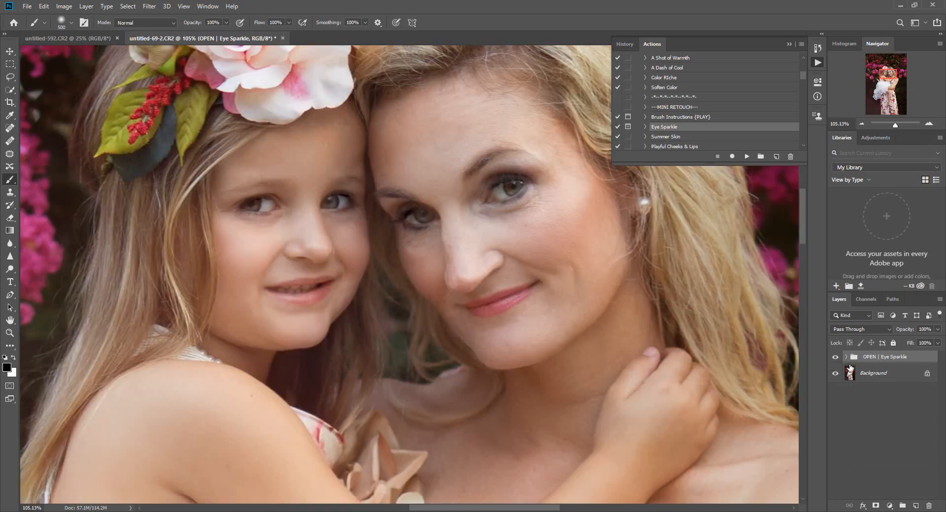
left_click(845, 357)
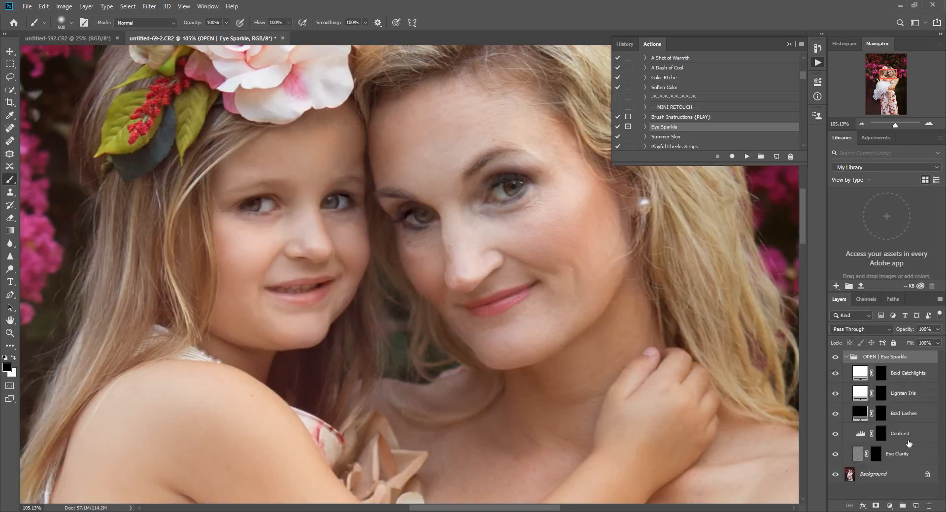
left_click(877, 457)
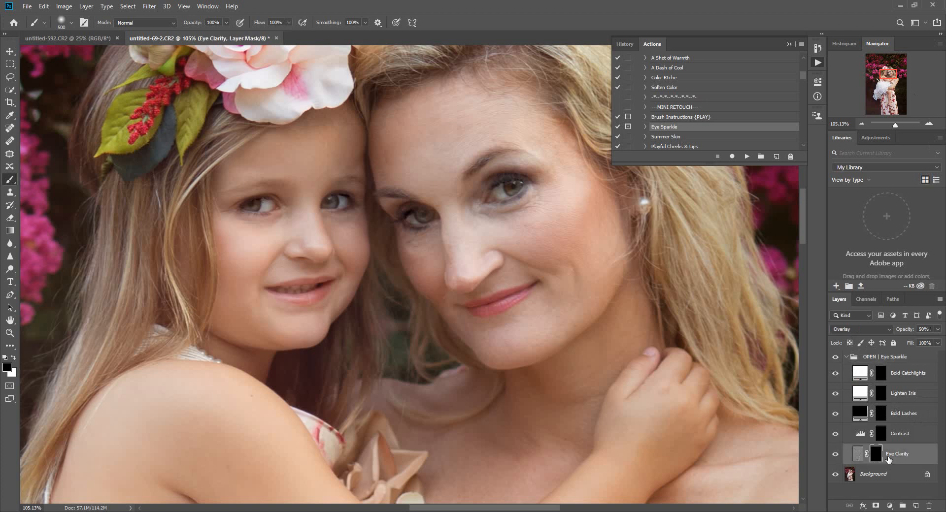
left_click(13, 358)
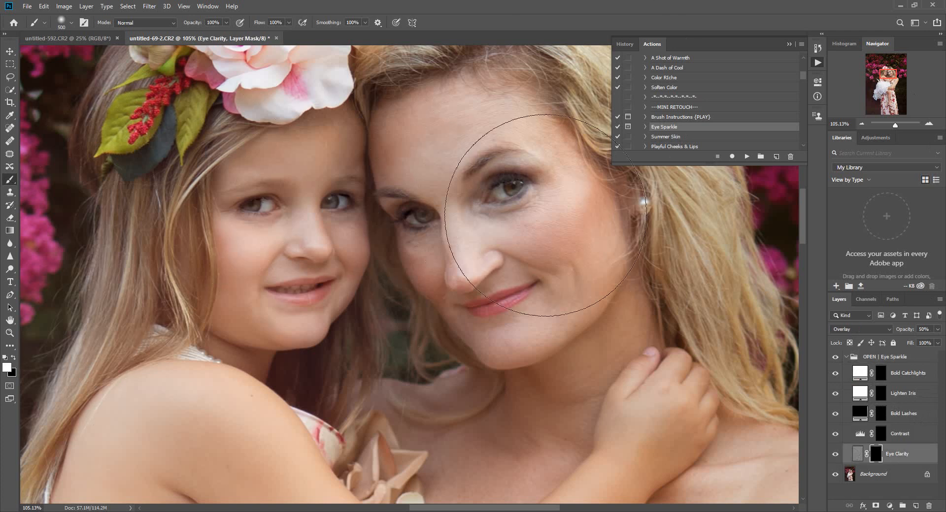
key("bracketleft")
key("bracketleft")
key("bracketleft")
key("bracketleft")
key("bracketleft")
key("bracketleft")
key("bracketleft")
key("bracketleft")
key("bracketleft")
key("bracketleft")
key("bracketleft")
key("bracketleft")
key("bracketleft")
key("bracketleft")
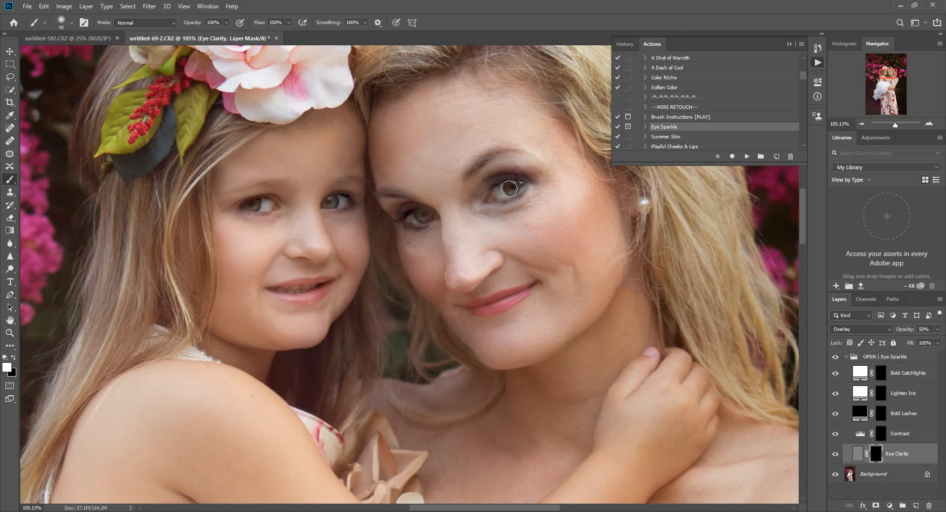
left_click_drag(515, 187, 520, 186)
left_click_drag(350, 195, 332, 201)
left_click_drag(271, 210, 247, 207)
Step: Paint the Bold Lashes effect along the mother's and daughter's lash lines with a small white brush of 25 px or less
left_click(881, 415)
key("bracketleft")
key("bracketleft")
key("bracketleft")
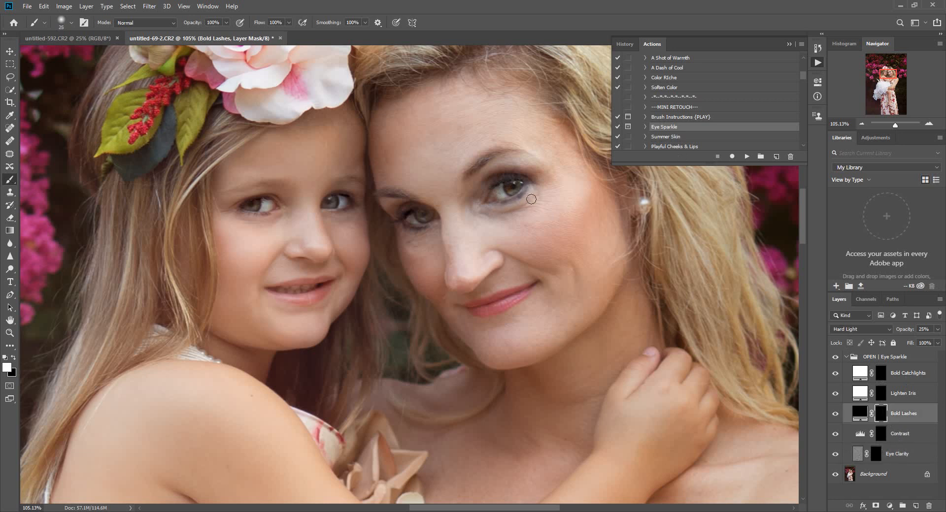
left_click_drag(516, 196, 494, 200)
left_click_drag(265, 212, 240, 209)
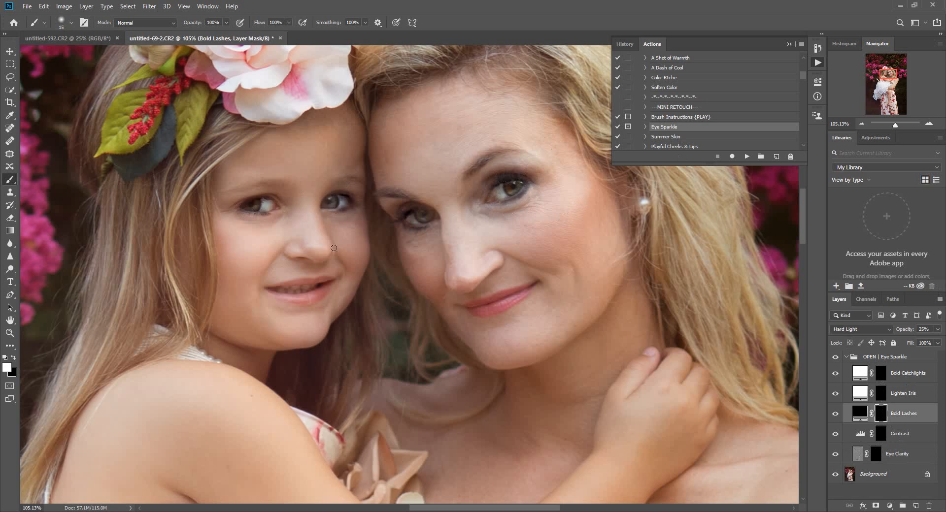
Step: Lower the Bold Lashes layer's opacity to 7% and compare the image with and without the Eye Sparkle group
left_click(14, 358)
left_click_drag(895, 127, 892, 127)
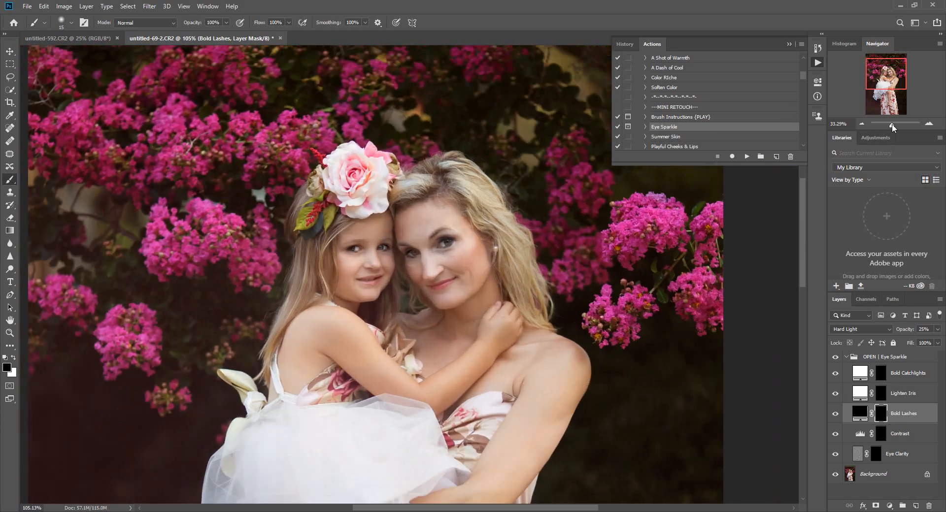
left_click(835, 357)
left_click(835, 357)
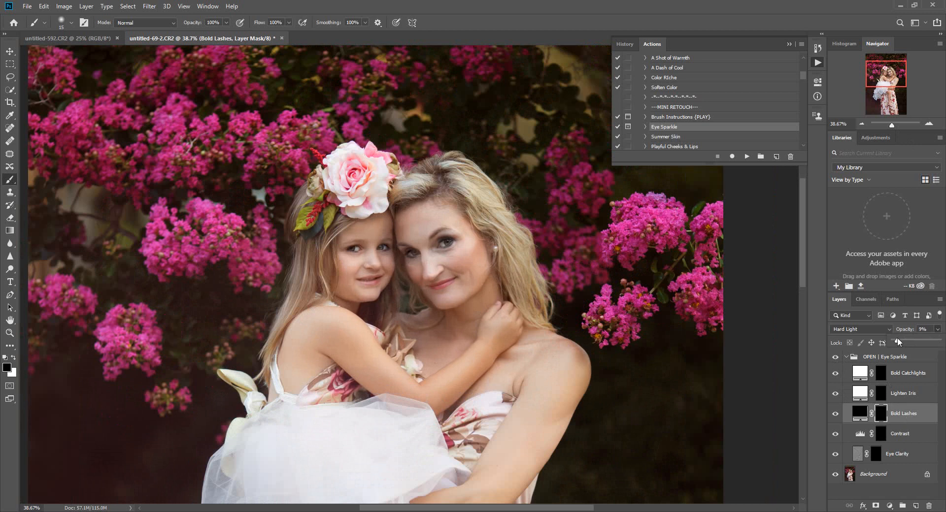
left_click_drag(897, 338, 896, 339)
left_click(836, 360)
left_click(836, 359)
left_click(836, 359)
Step: Flatten the image and run the Playful Cheeks & Lips action
left_click(803, 147)
left_click(803, 147)
left_click(802, 147)
left_click(803, 147)
left_click(802, 146)
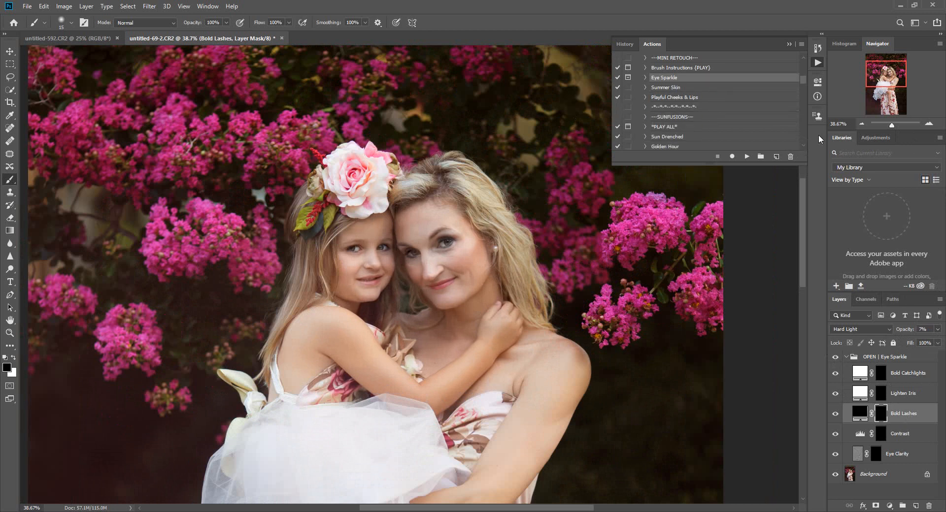
left_click(683, 98)
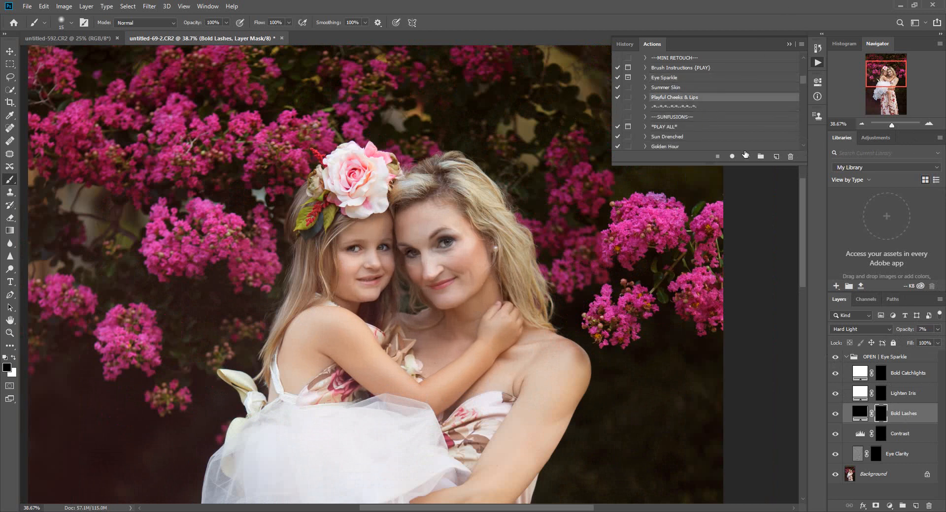
left_click(87, 6)
left_click(109, 381)
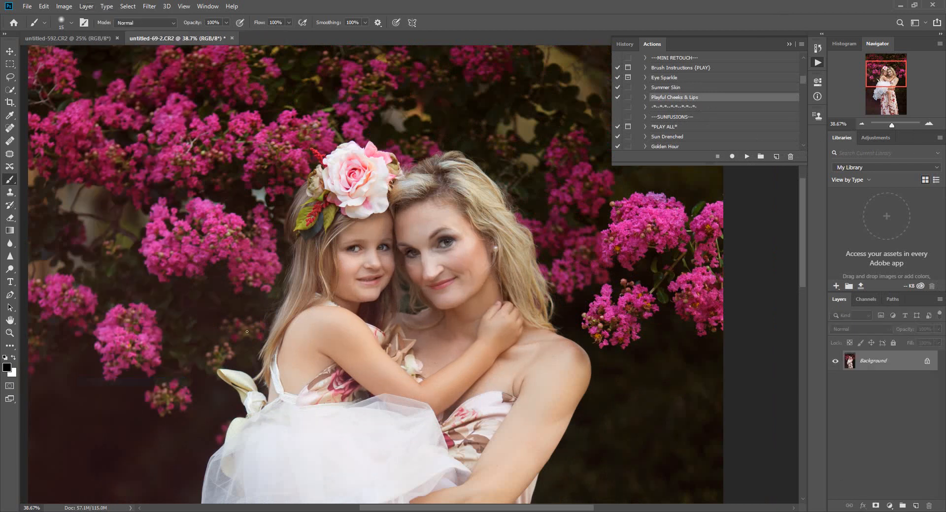
left_click(747, 156)
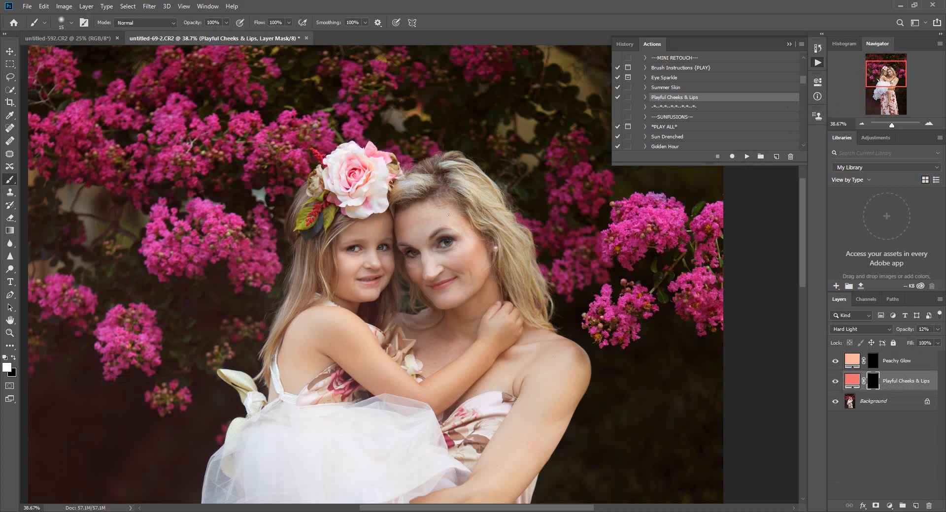
Step: Paint the Playful Cheeks & Lips effect onto the lips with a 20 px white brush at 45% opacity
left_click(225, 24)
left_click(201, 33)
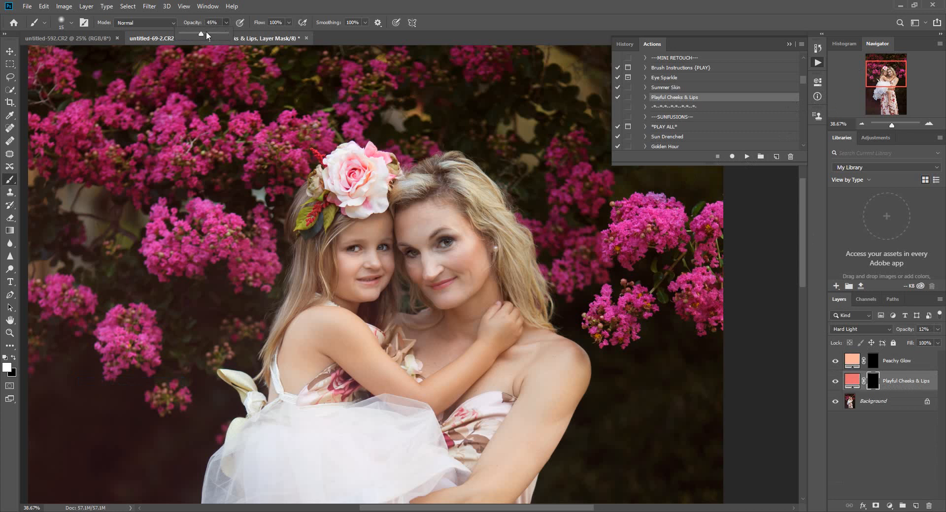
left_click_drag(891, 123, 897, 123)
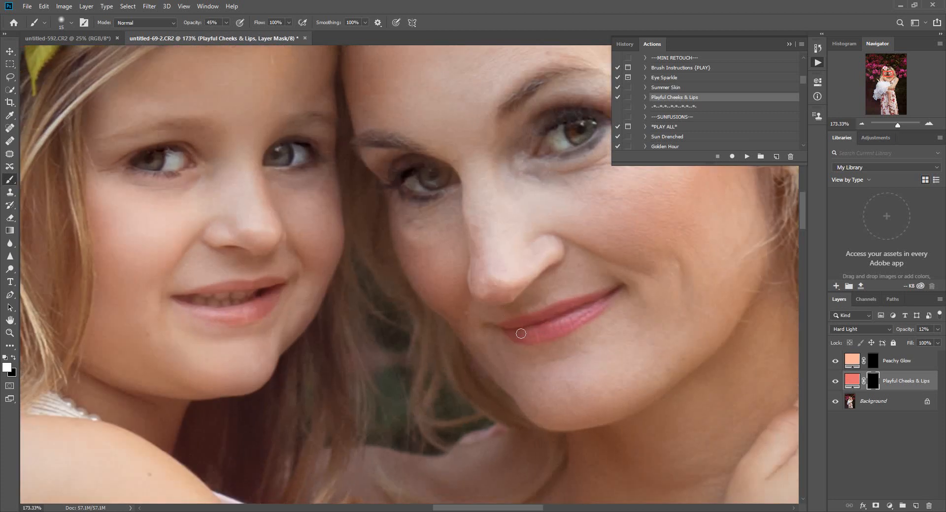
key("bracketright")
key("bracketright")
key("bracketleft")
left_click_drag(897, 127, 893, 126)
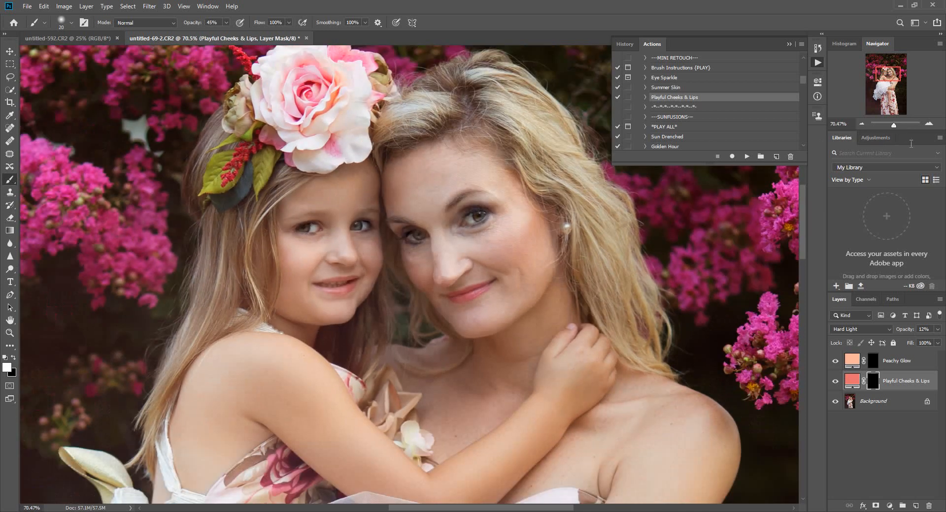
Step: Paint the Peachy Glow effect onto the mother's and daughter's cheeks with a 125 px white brush at 22% opacity
left_click(894, 362)
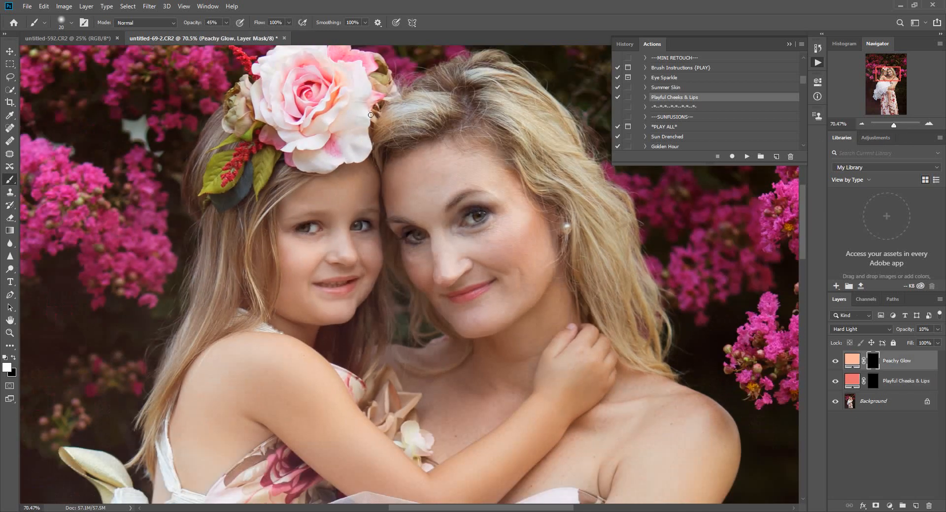
left_click_drag(216, 33, 214, 34)
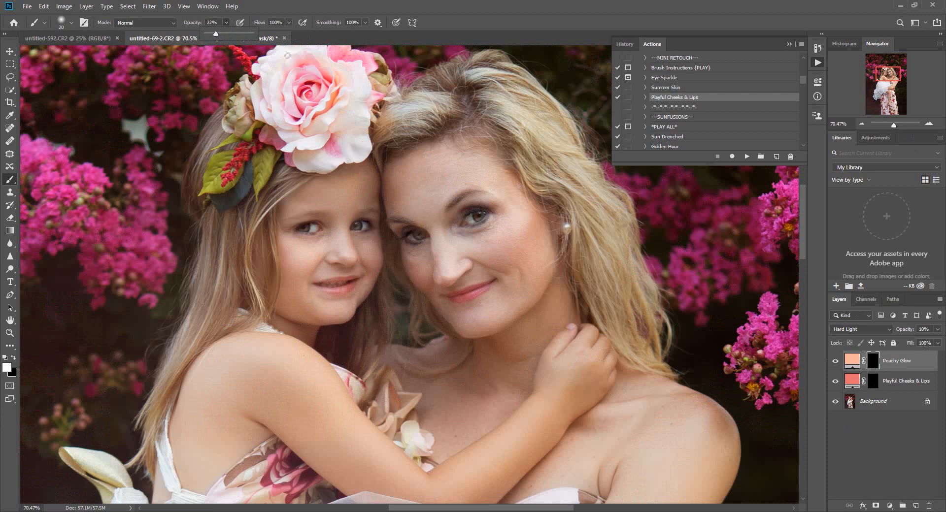
key("bracketright")
key("bracketright")
key("bracketright")
key("bracketright")
key("bracketright")
key("bracketright")
key("bracketright")
key("bracketright")
key("bracketright")
mouse_move(505, 248)
left_mouse_down()
mouse_move(485, 245)
mouse_move(525, 223)
mouse_move(486, 249)
left_mouse_up()
left_click_drag(421, 270, 413, 265)
left_click_drag(304, 262, 297, 263)
left_click_drag(370, 256, 371, 258)
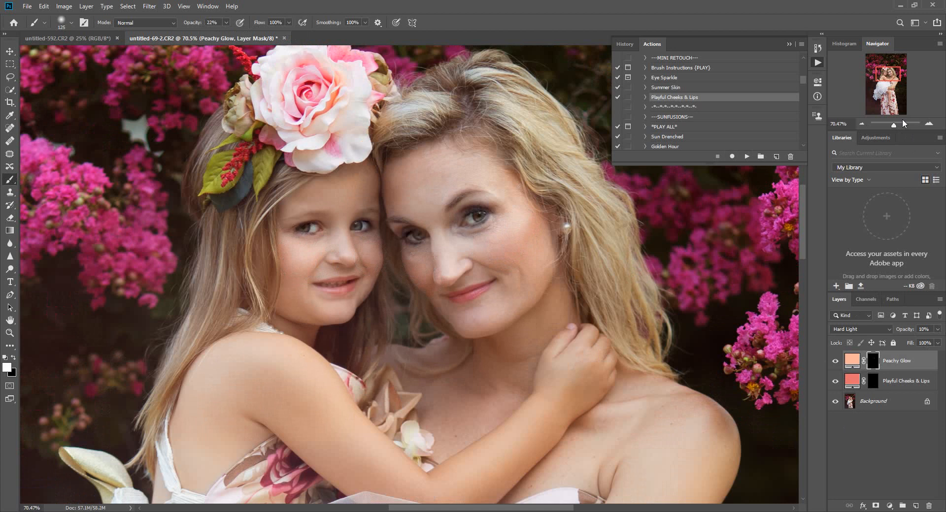
Step: Run the Lollipop action from the Pretty Pastels set
left_click_drag(894, 123, 890, 123)
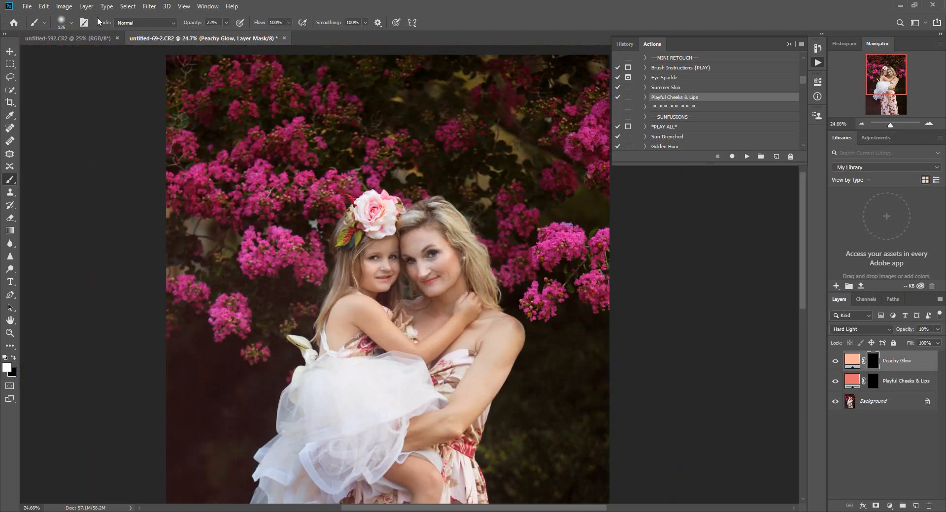
left_click(802, 146)
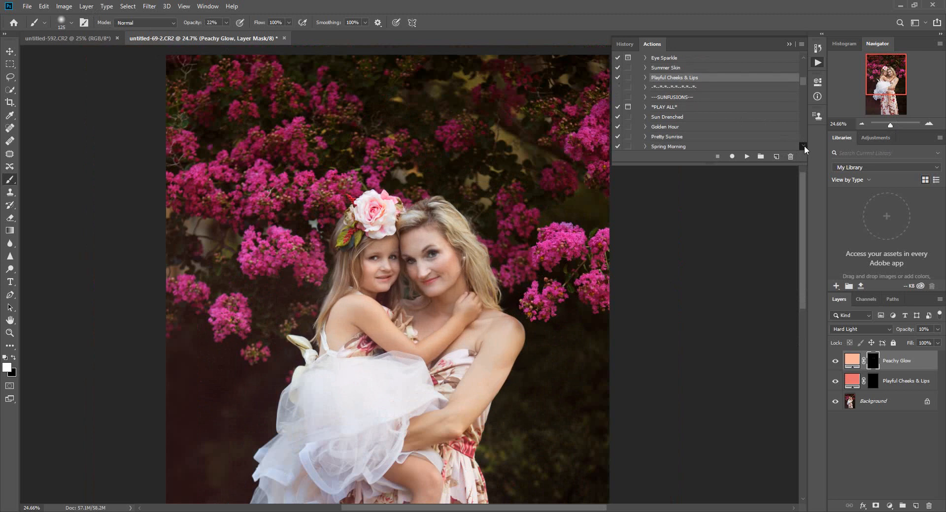
left_click(801, 146)
left_click(802, 146)
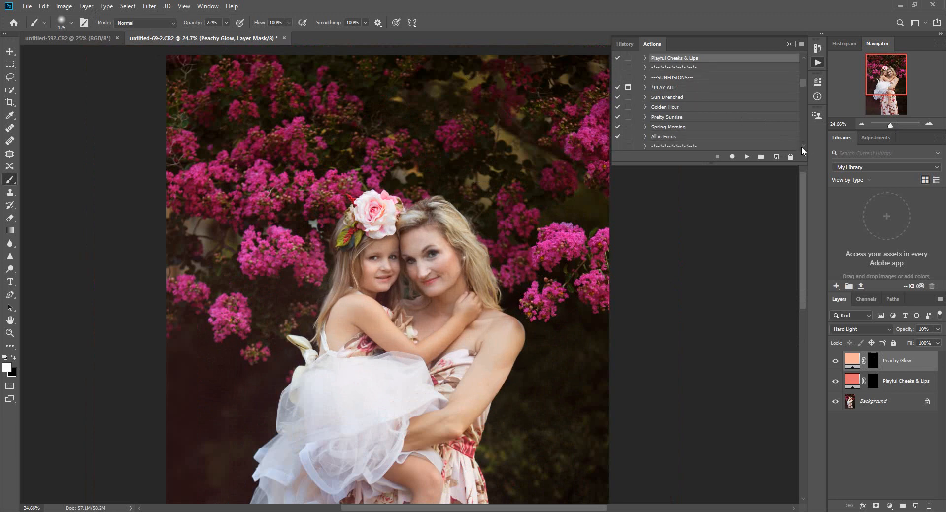
left_click(802, 146)
left_click(802, 147)
left_click(801, 148)
left_click(800, 149)
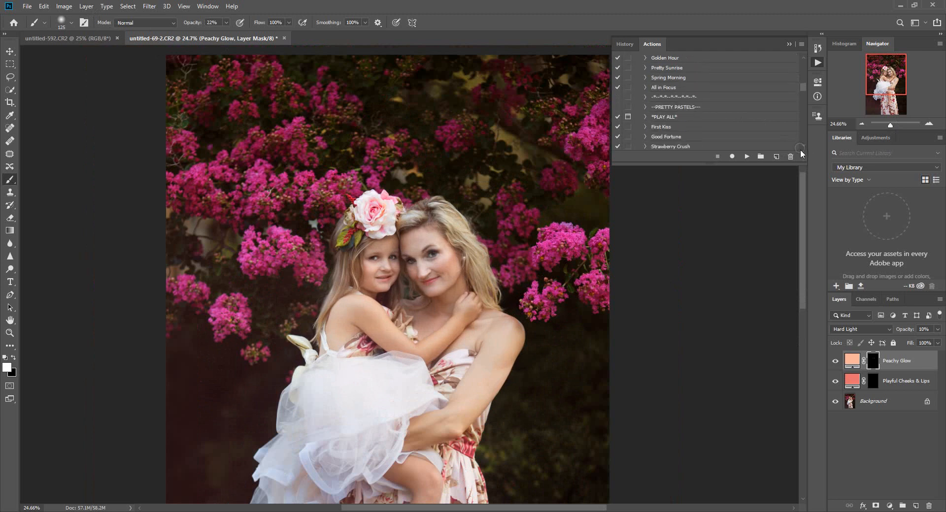
left_click(799, 149)
left_click(800, 150)
left_click(802, 145)
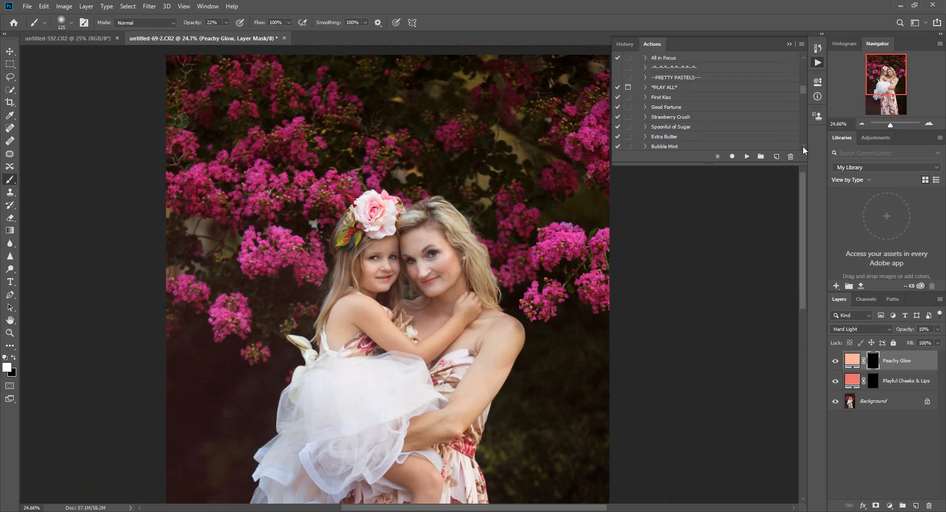
left_click(802, 147)
left_click(803, 146)
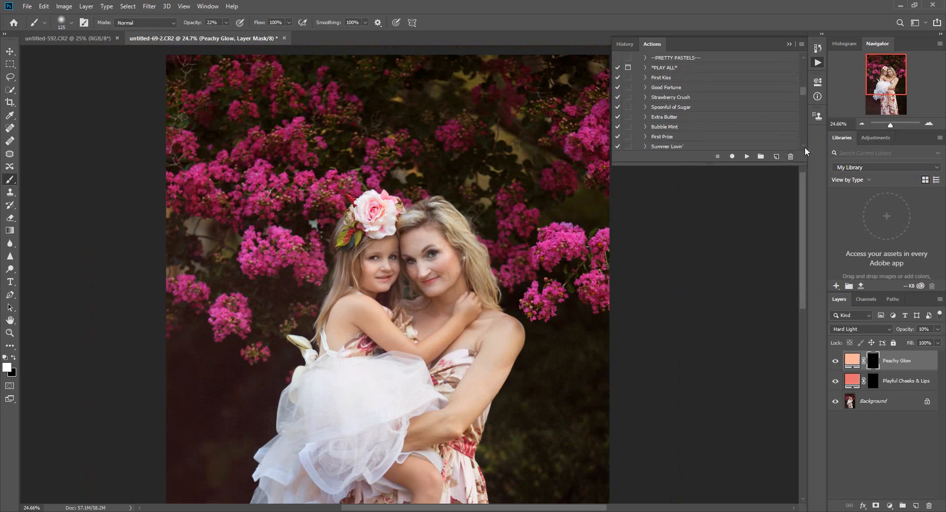
left_click(803, 146)
left_click(804, 145)
left_click(803, 146)
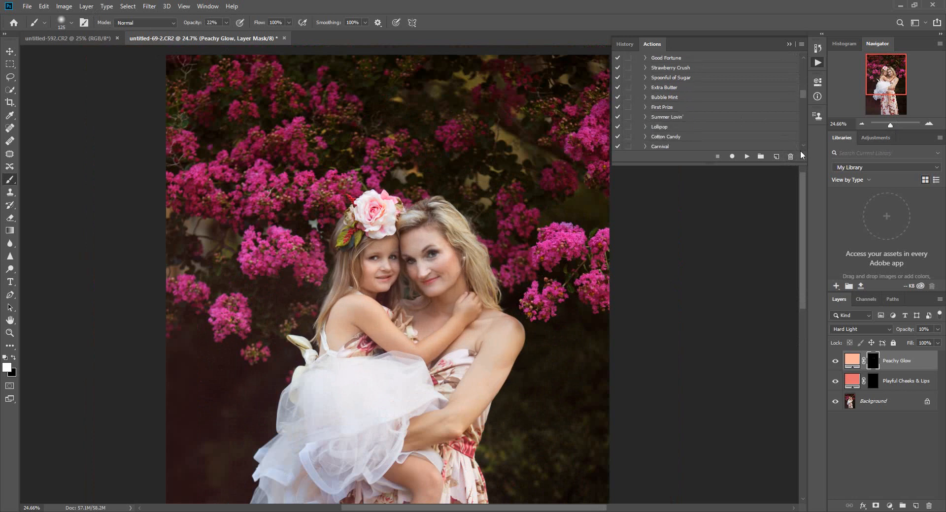
left_click(803, 146)
left_click(803, 145)
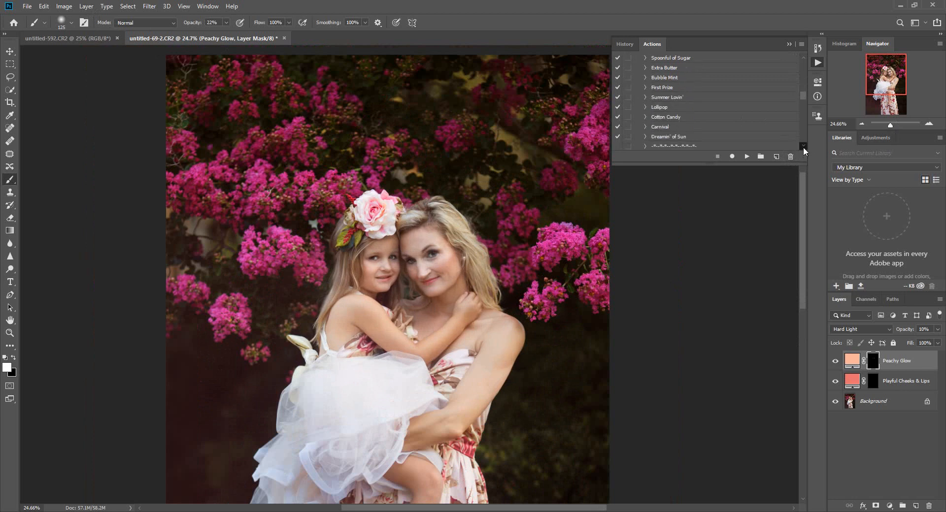
left_click(803, 146)
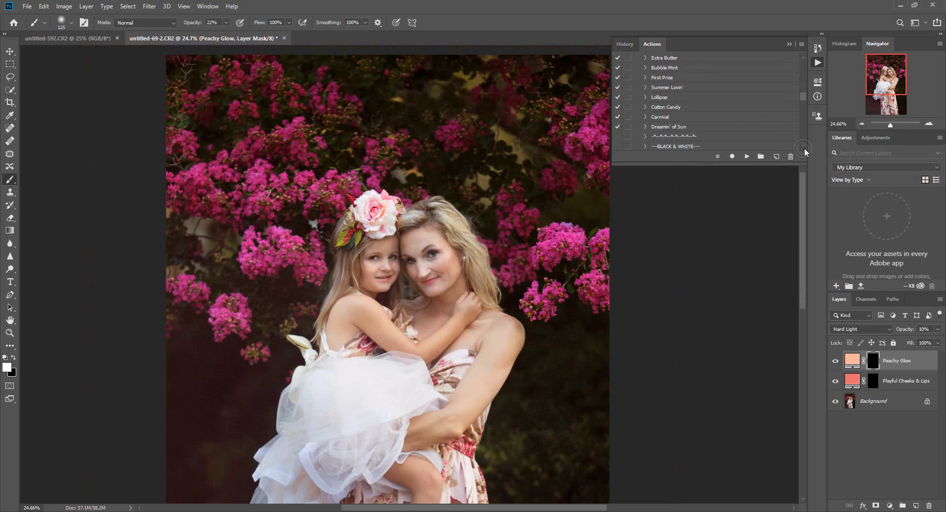
left_click(668, 98)
left_click(747, 156)
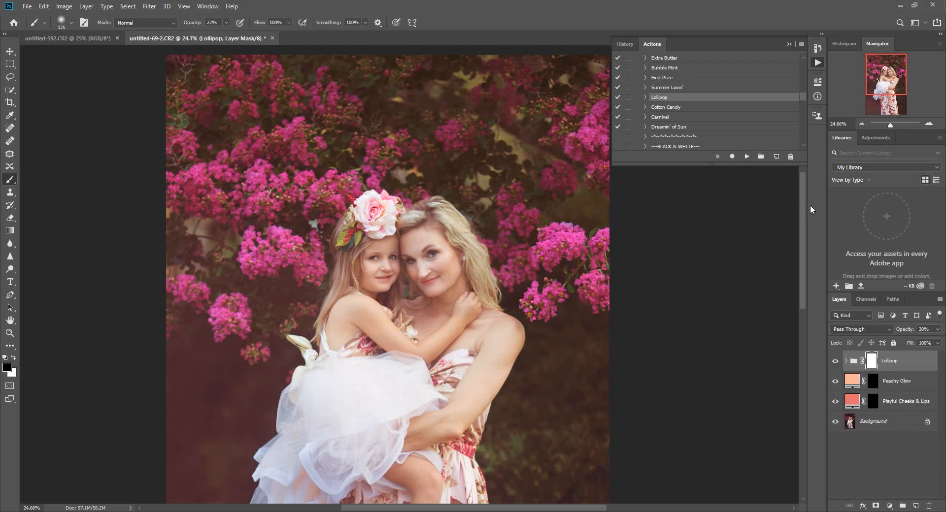
Step: Mask the Lollipop group off the mother's face with a 190 px black brush at 59% opacity
left_click_drag(890, 124, 894, 123)
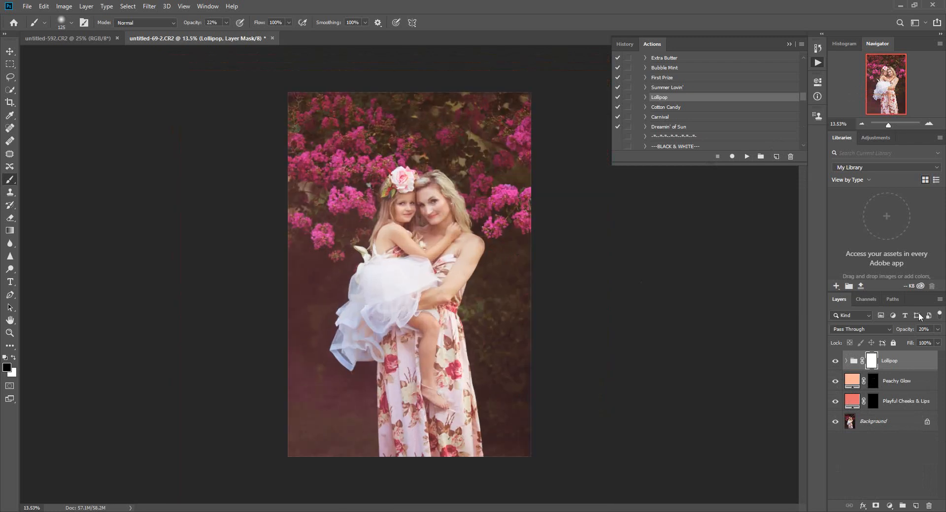
left_click(848, 364)
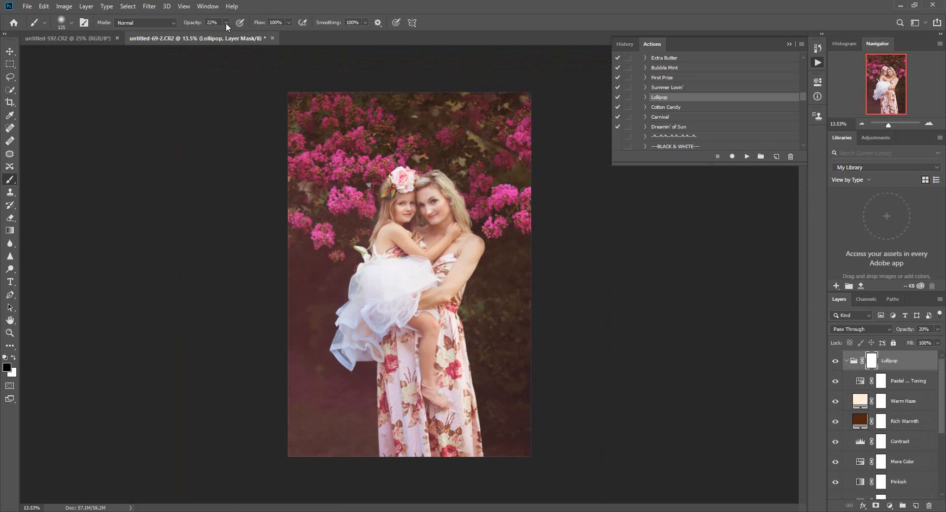
left_click_drag(226, 23, 243, 32)
left_click(66, 27)
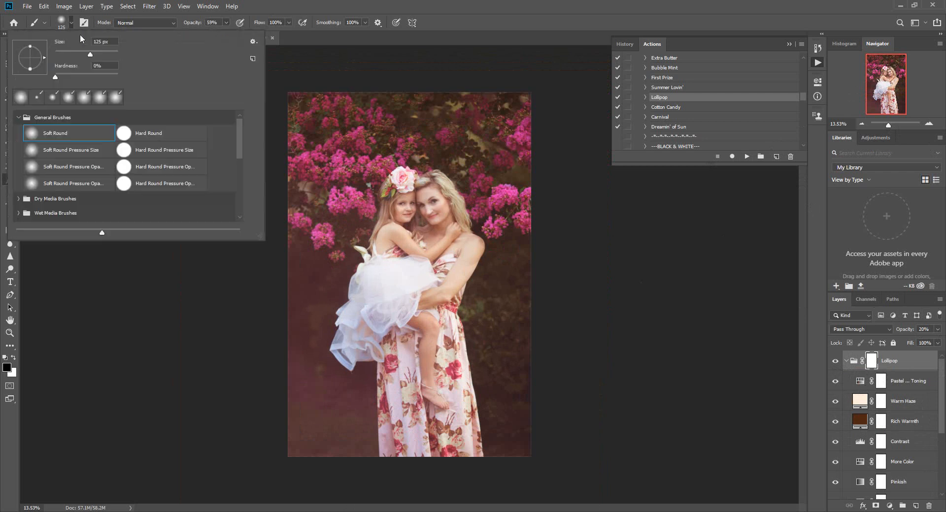
left_click_drag(90, 54, 100, 54)
left_click(429, 194)
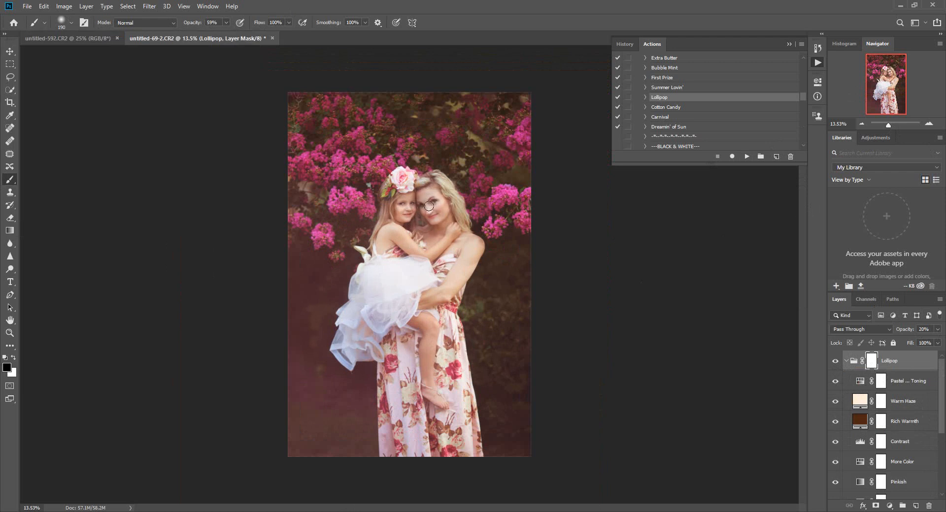
left_click_drag(428, 206, 441, 218)
Step: Mask the Lollipop group off the rest of both subjects, enlarging the black brush from 500 px to 1200 px
key("bracketright")
key("bracketright")
key("bracketright")
key("bracketright")
key("bracketright")
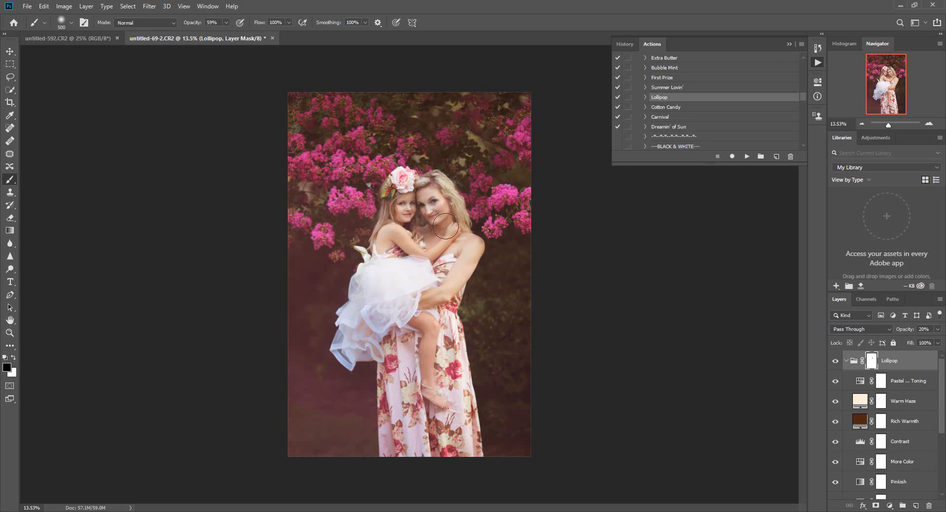
mouse_move(445, 226)
left_mouse_down()
mouse_move(460, 249)
mouse_move(439, 281)
mouse_move(424, 277)
left_mouse_up()
key("bracketright")
key("bracketright")
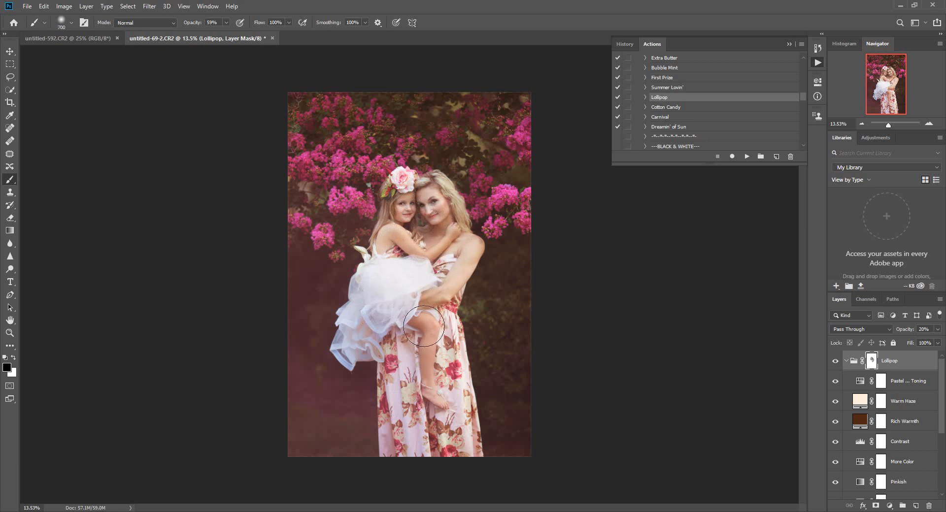
key("bracketright")
key("bracketright")
key("bracketright")
key("bracketright")
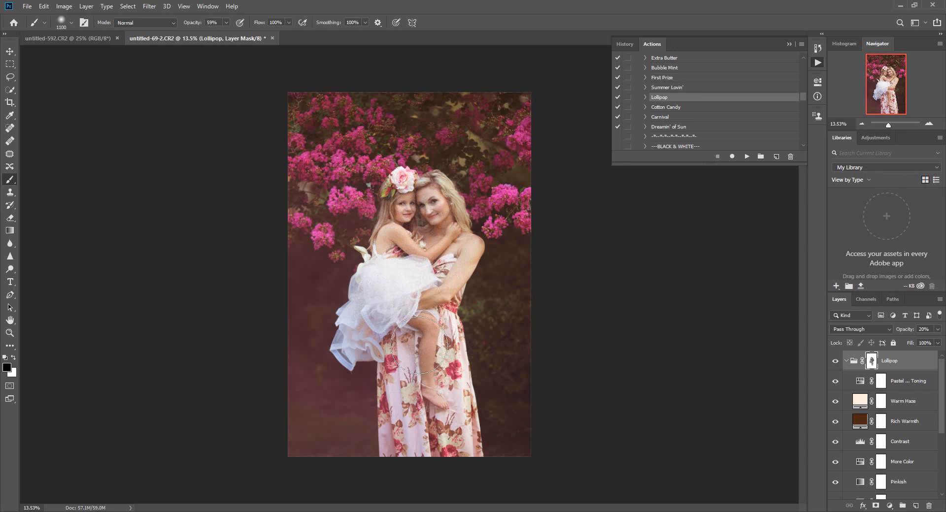
key("bracketright")
Step: Look through the Black & White, Polishers and Pretty Brushes actions for a finishing effect
left_click(802, 146)
left_click(803, 145)
left_click(803, 146)
left_click(802, 146)
left_click(802, 147)
left_click(802, 147)
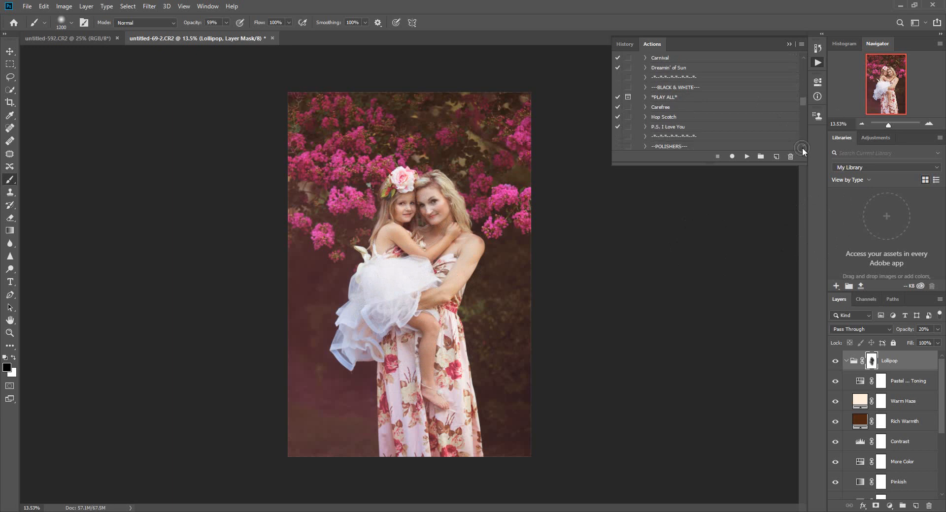
left_click(801, 147)
left_click(804, 147)
left_click(804, 146)
left_click(803, 145)
left_click(803, 145)
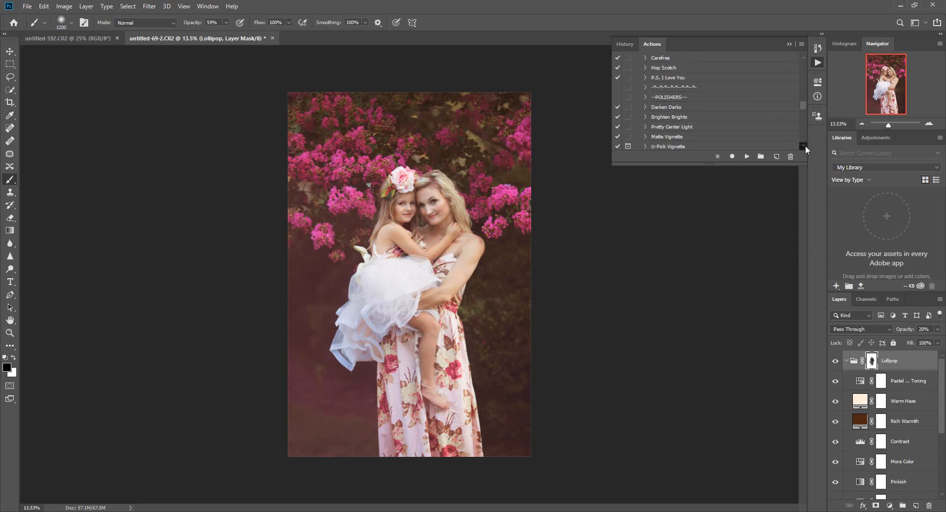
left_click(804, 146)
left_click(804, 146)
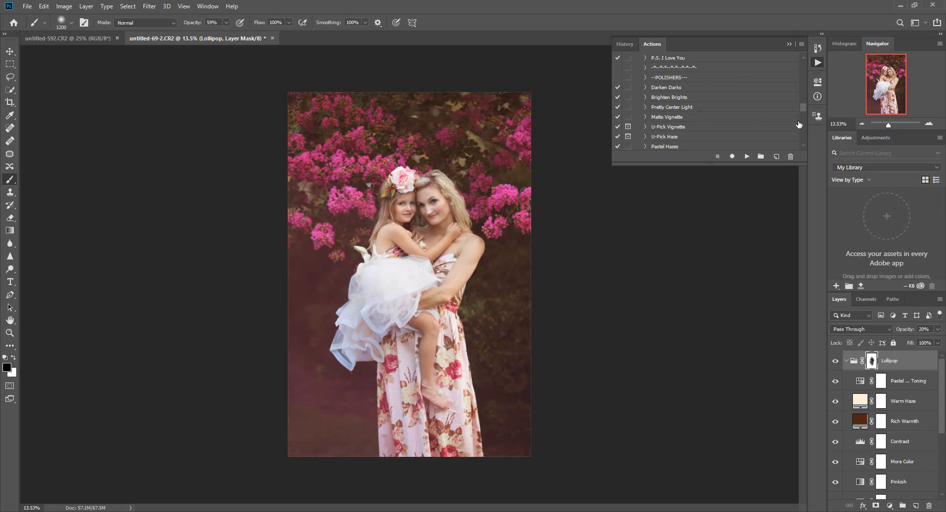
left_click(802, 146)
left_click(803, 147)
left_click(803, 147)
left_click(802, 146)
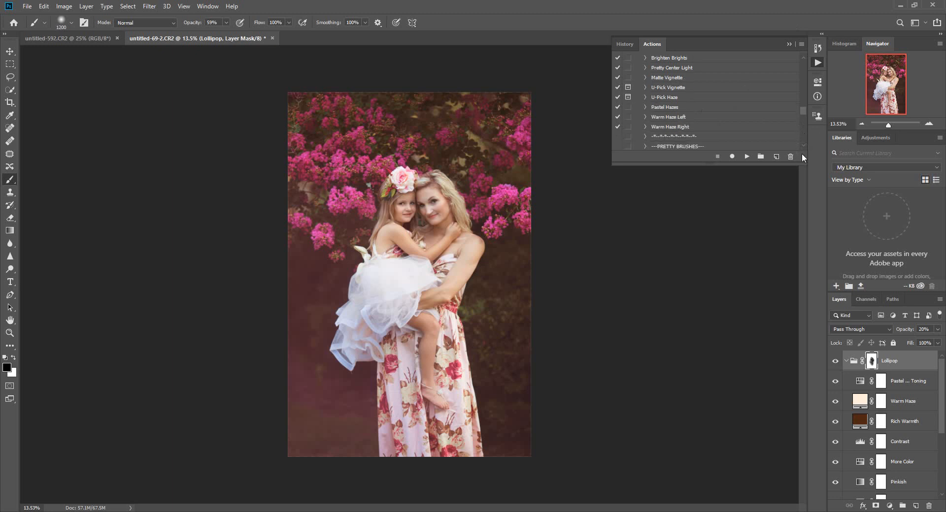
left_click(802, 146)
left_click(802, 146)
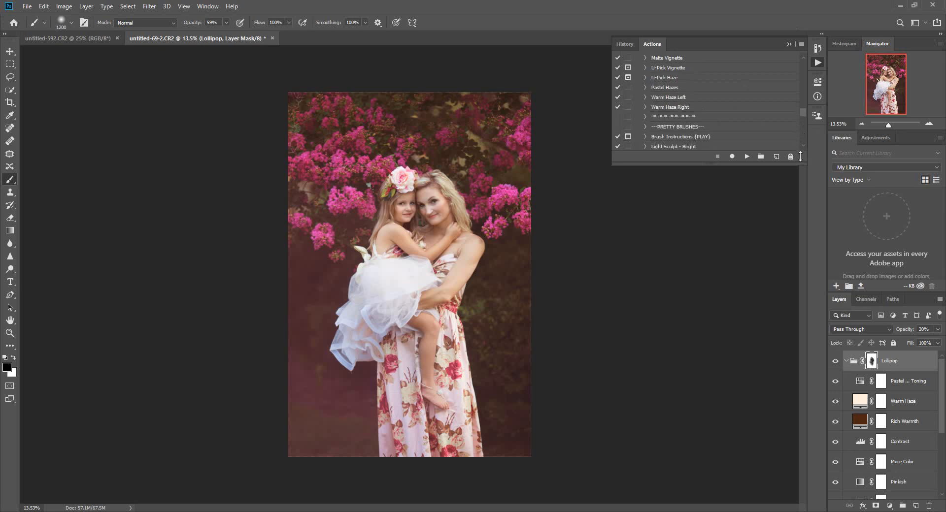
scroll(804, 115, "down", 3)
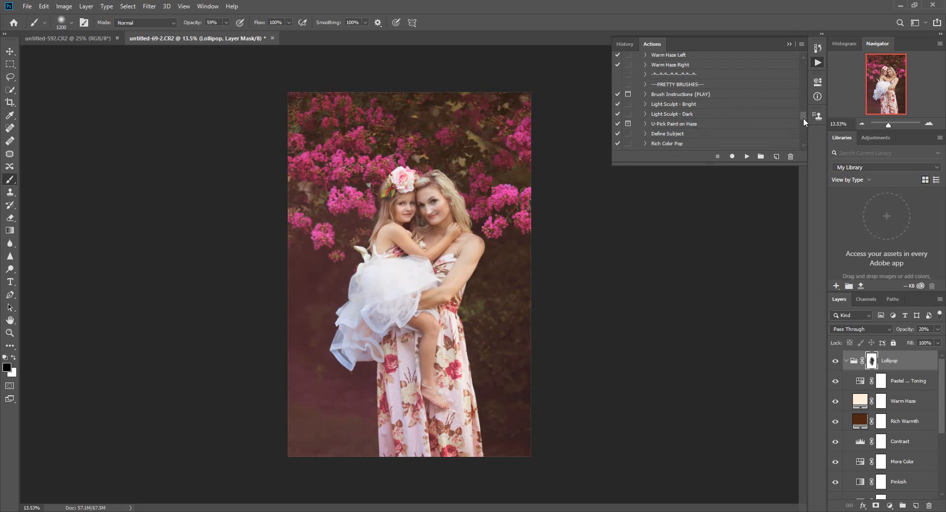
scroll(803, 120, "down", 1)
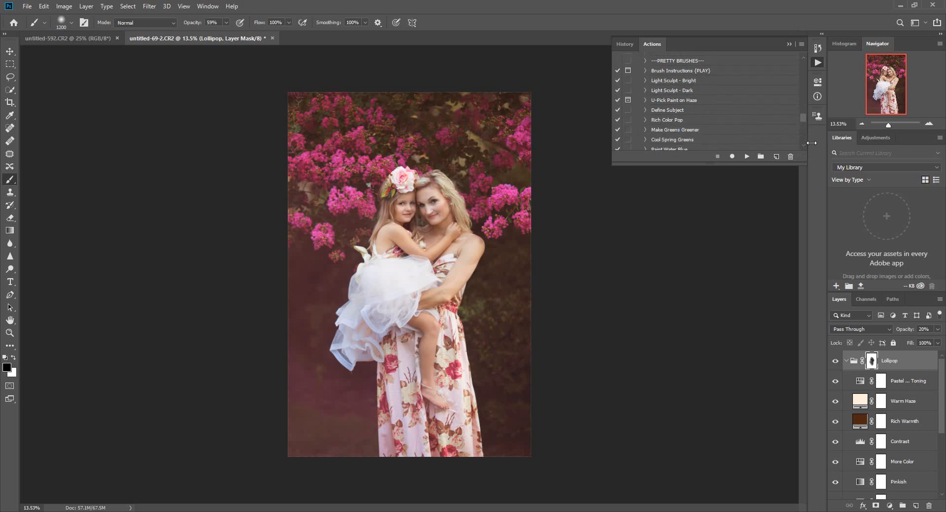
left_click(803, 146)
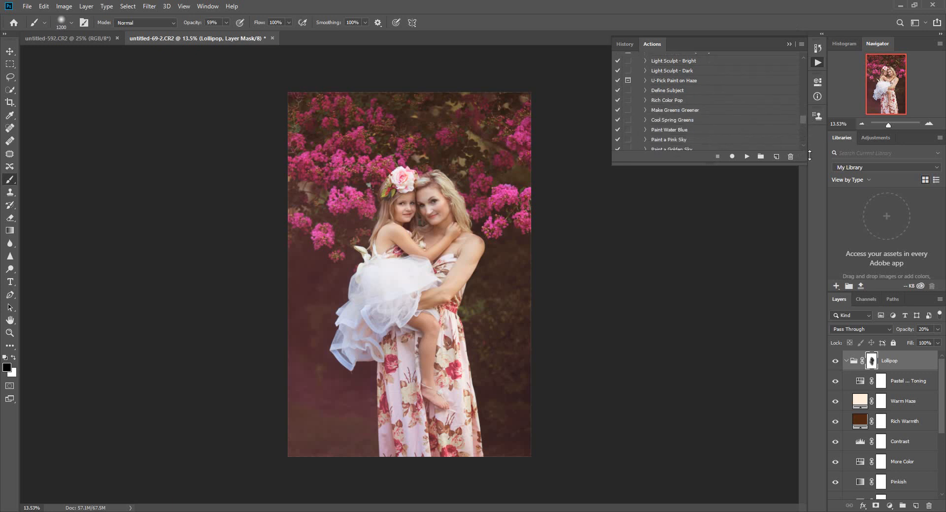
Step: Run the U-Pick Vignette action with the plum color 652247 sampled from the photo's edge, and compare the image with and without it
scroll(768, 136, "up", 4)
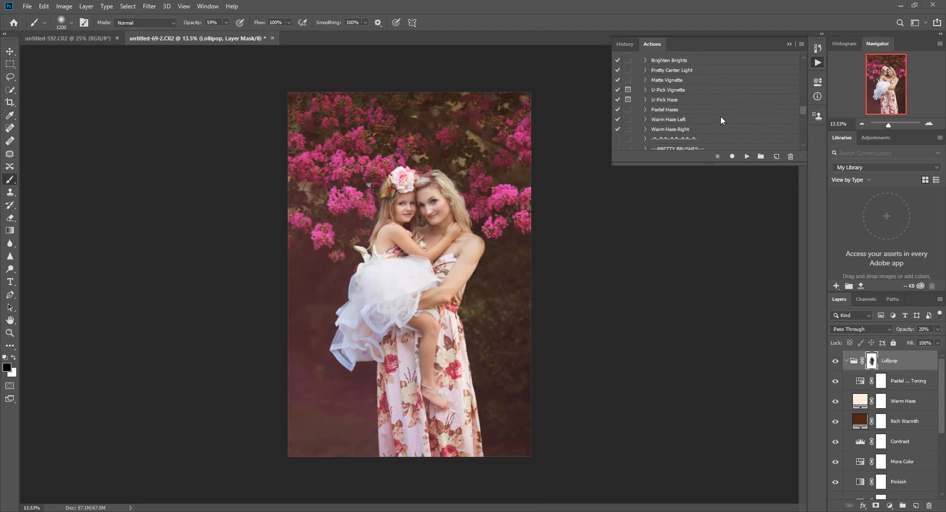
left_click(679, 91)
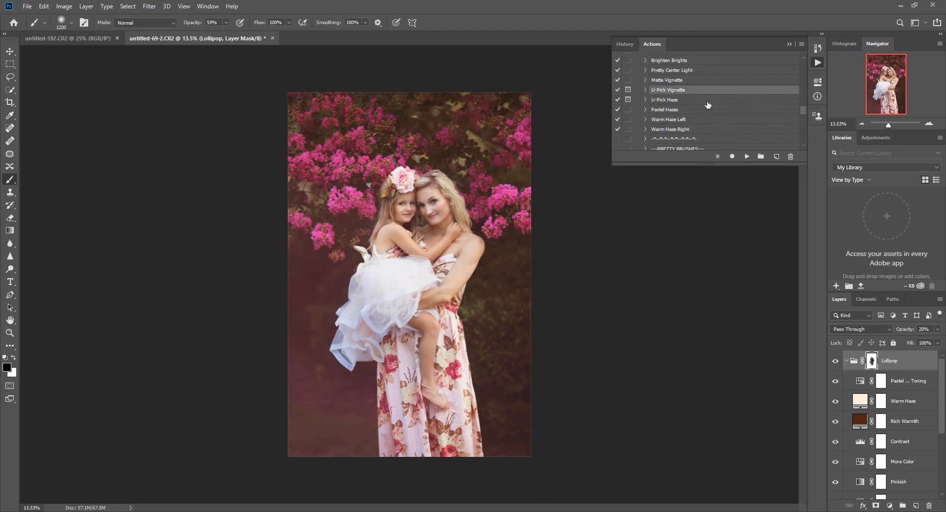
left_click(746, 156)
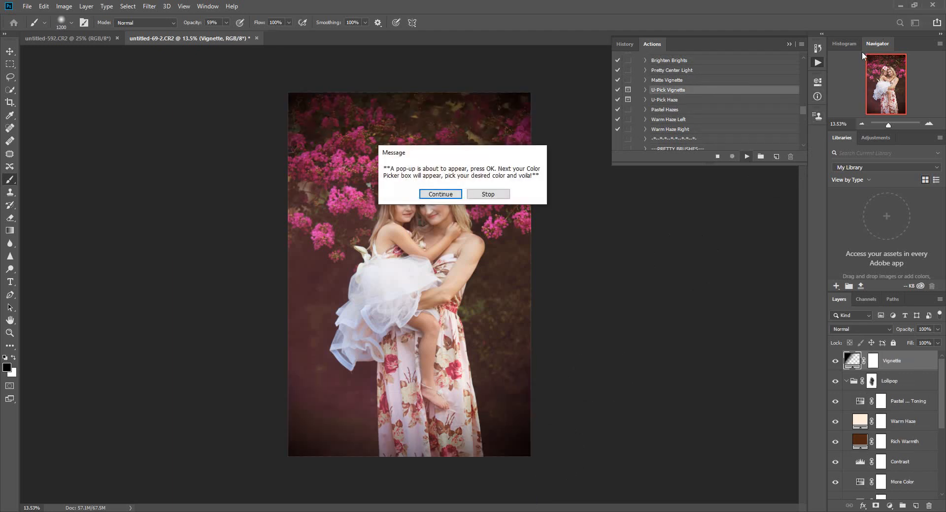
left_click(446, 195)
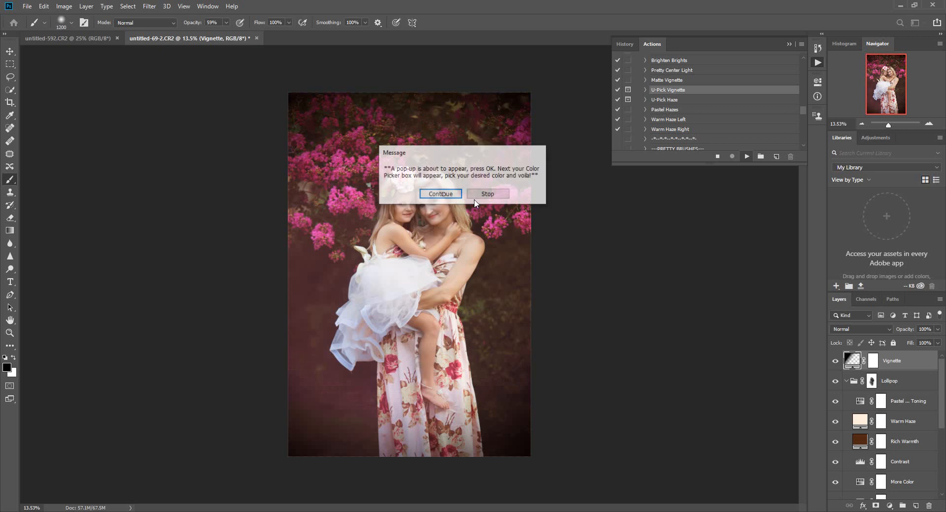
left_click(549, 156)
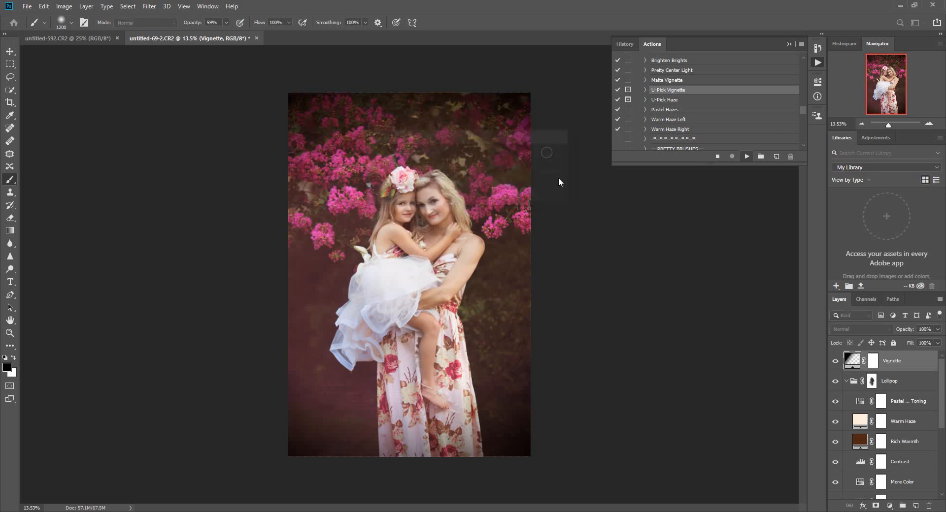
left_click_drag(584, 113, 747, 116)
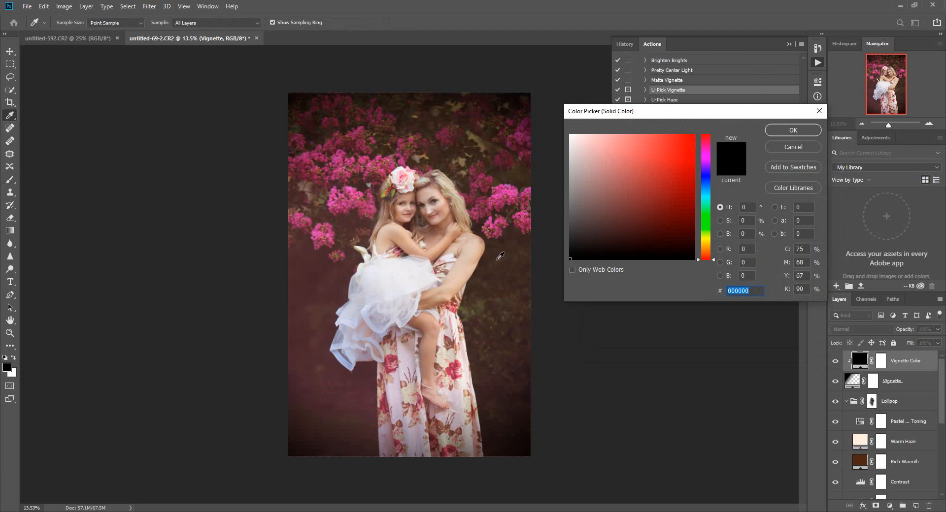
left_click(531, 137)
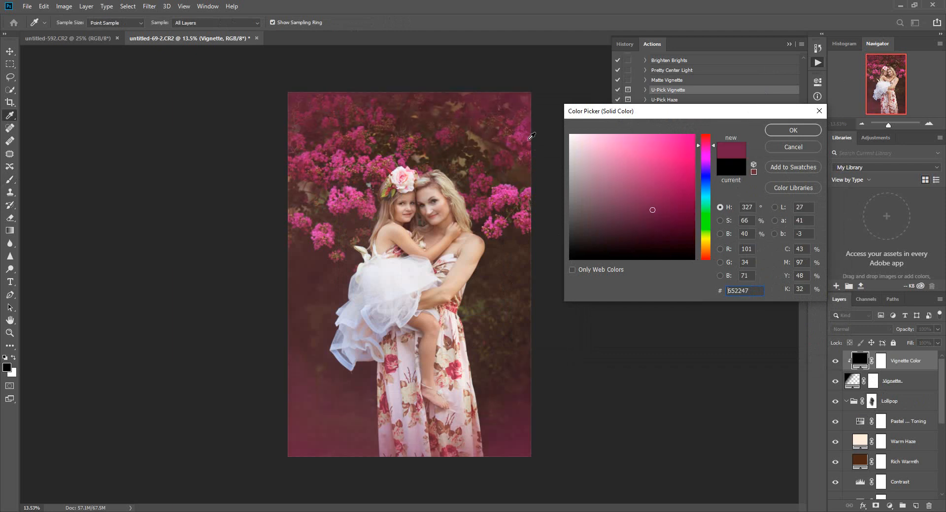
left_click(792, 131)
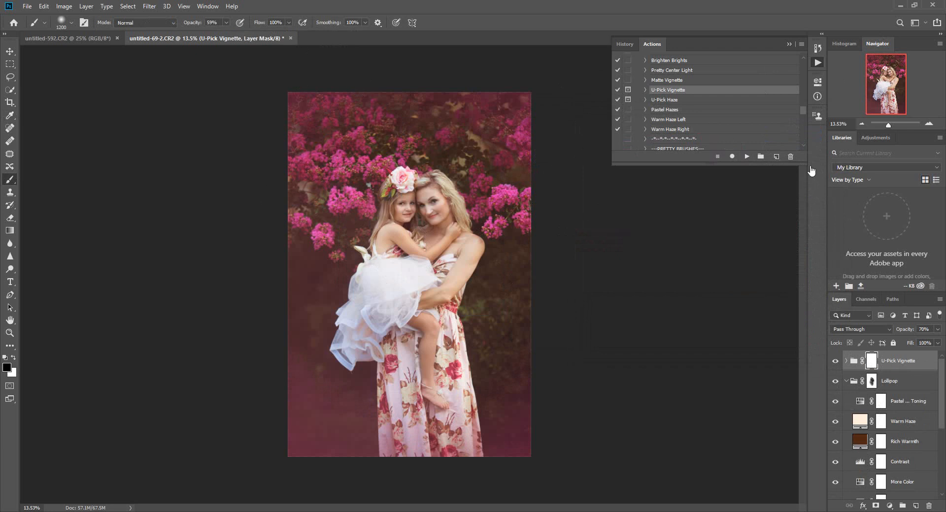
left_click(835, 362)
left_click(834, 362)
Step: Run the Light Sculpt - Dark action from the Pretty Brushes set
left_click_drag(802, 111, 803, 114)
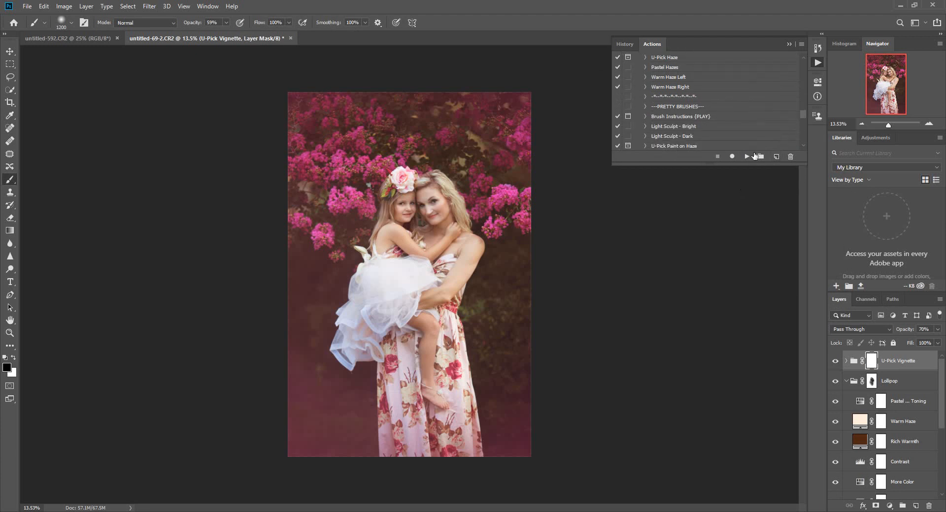
left_click(673, 136)
left_click(746, 156)
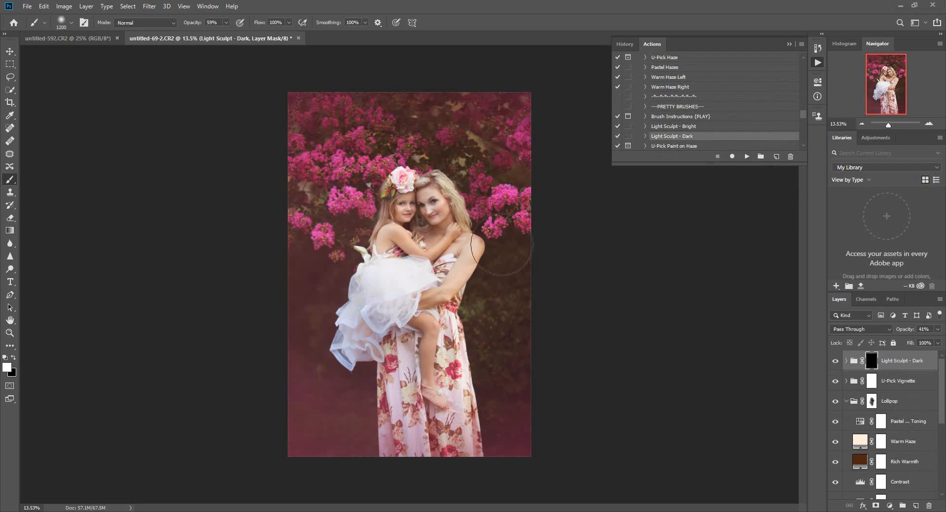
Step: Paint Light Sculpt - Dark onto the background around the subjects with the white brush at 100% opacity, and compare before and after
left_click(225, 22)
left_click_drag(226, 34, 245, 33)
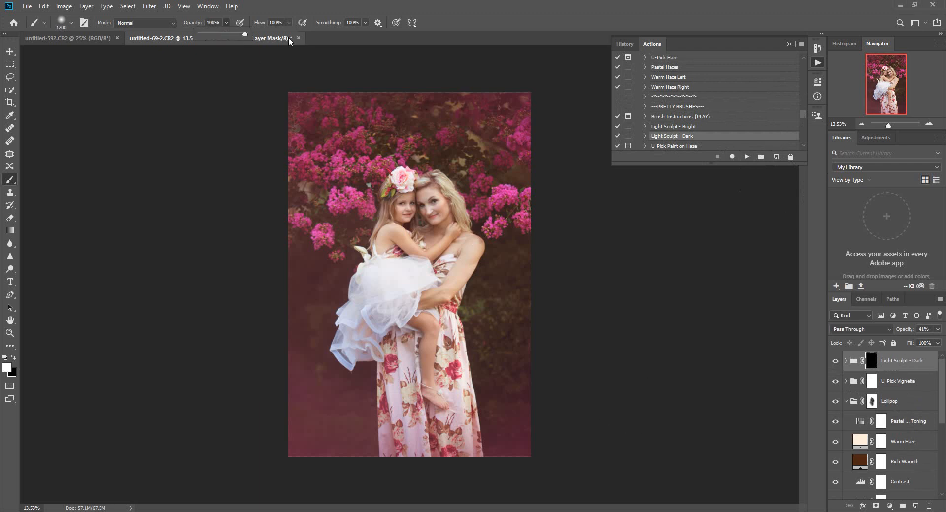
mouse_move(509, 267)
left_mouse_down()
mouse_move(489, 310)
mouse_move(501, 354)
mouse_move(496, 321)
mouse_move(513, 267)
mouse_move(498, 329)
mouse_move(507, 310)
left_mouse_up()
mouse_move(384, 262)
left_mouse_down()
mouse_move(357, 230)
mouse_move(332, 260)
mouse_move(325, 289)
mouse_move(314, 275)
mouse_move(311, 327)
mouse_move(327, 393)
mouse_move(333, 381)
mouse_move(373, 373)
mouse_move(484, 369)
mouse_move(348, 389)
mouse_move(359, 387)
mouse_move(331, 422)
mouse_move(295, 398)
left_mouse_up()
mouse_move(449, 159)
left_mouse_down()
mouse_move(390, 133)
mouse_move(408, 116)
left_mouse_up()
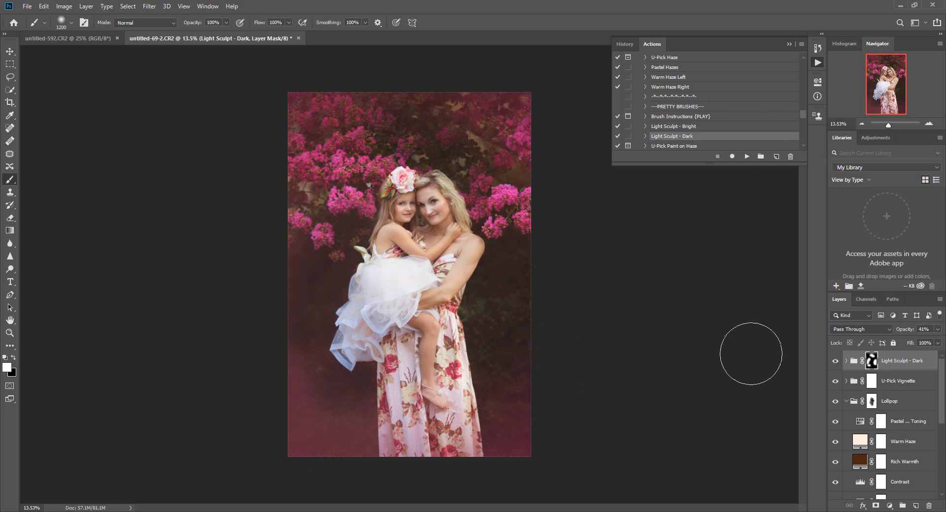
left_click(835, 362)
left_click(835, 362)
Step: Look over the remaining brush and combo actions and flatten the image, discarding hidden layers
scroll(797, 144, "down", 3)
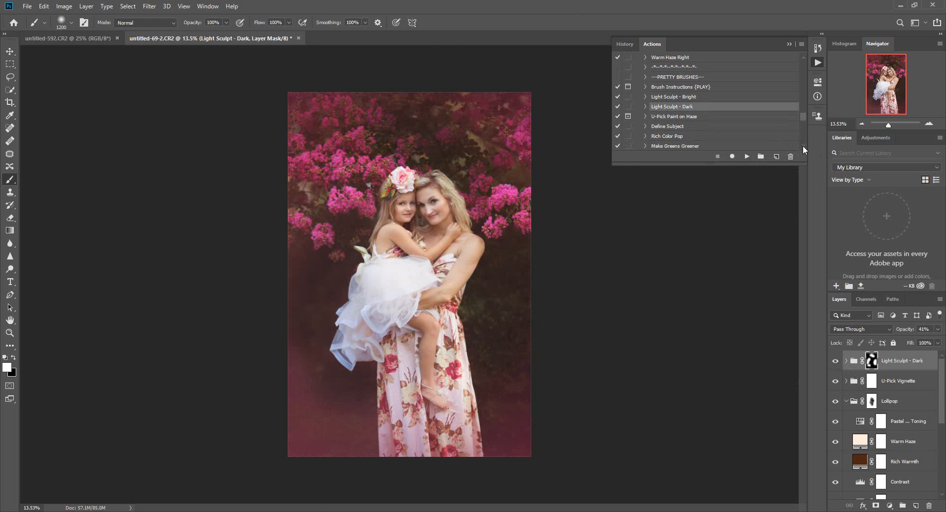
scroll(804, 148, "down", 6)
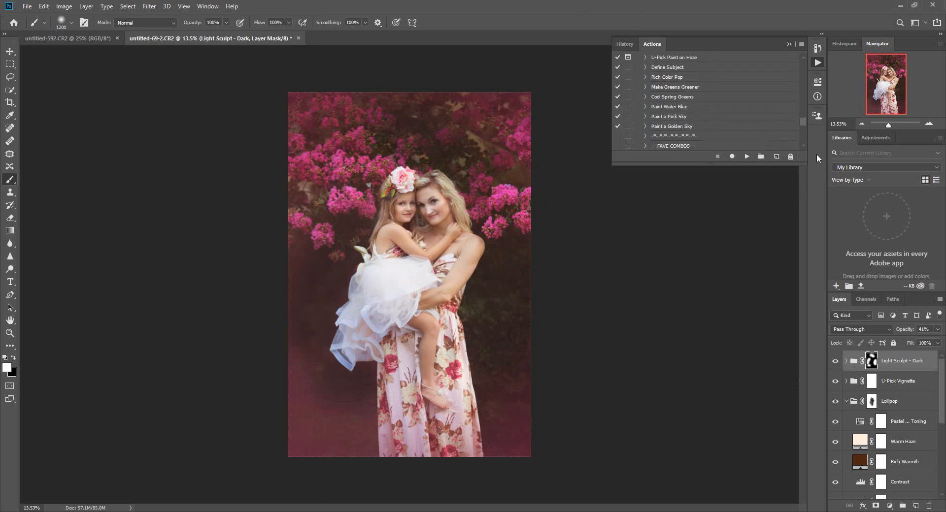
scroll(801, 145, "down", 7)
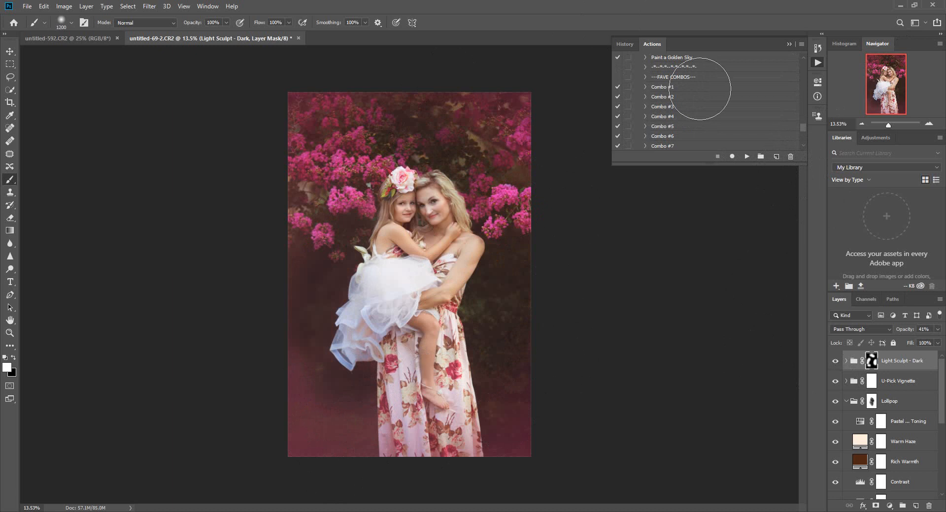
left_click(86, 6)
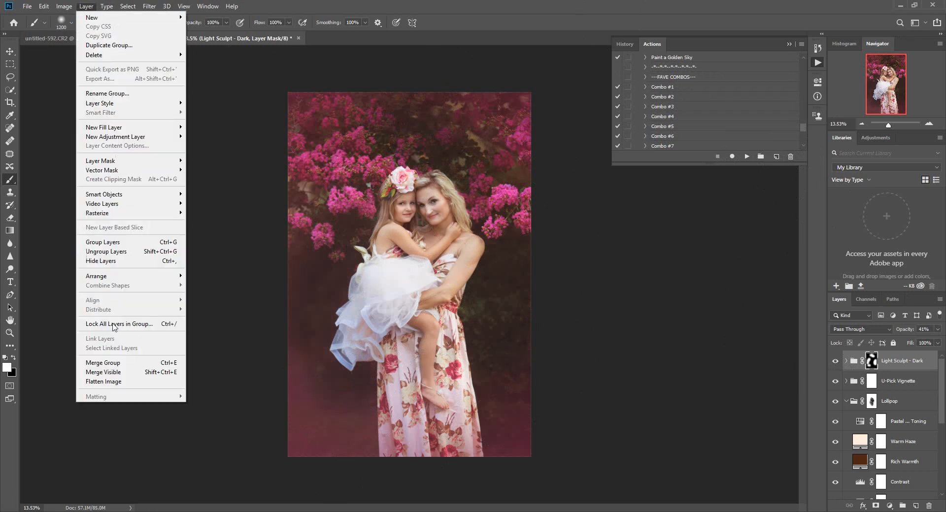
left_click(105, 381)
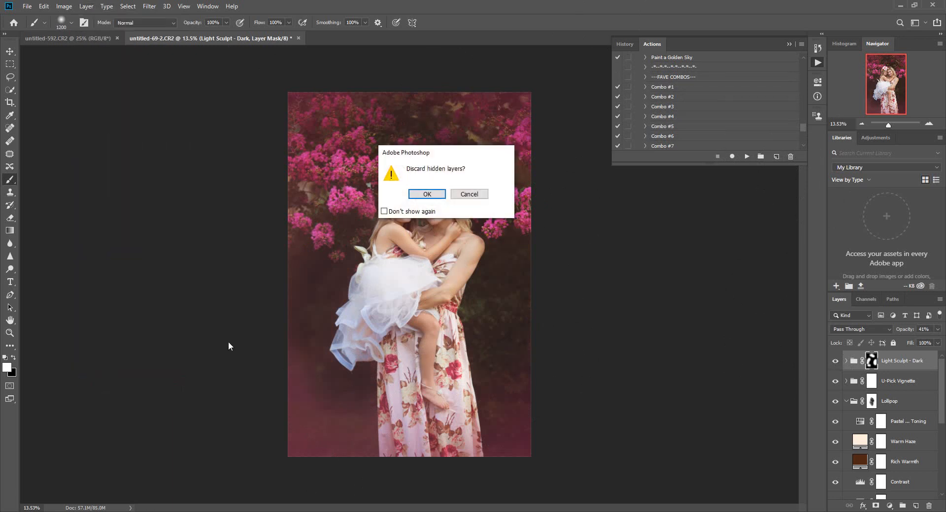
left_click(427, 195)
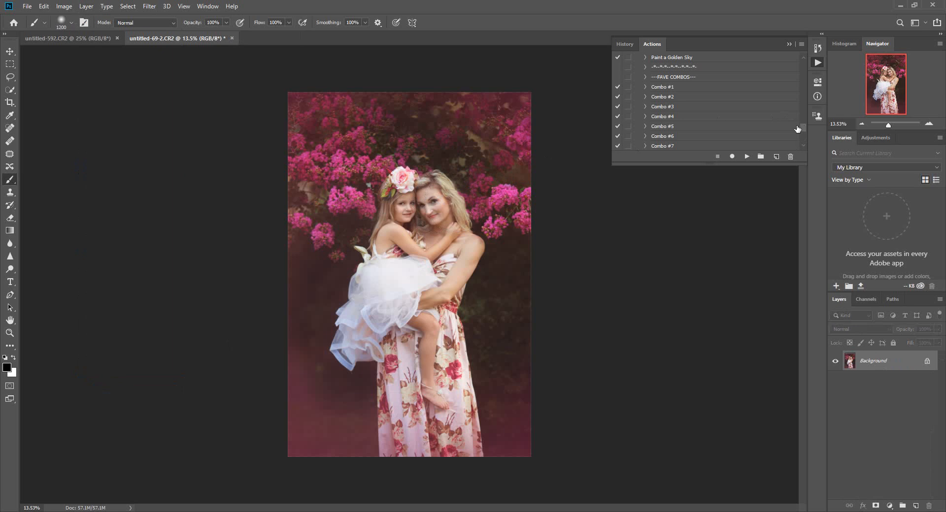
Step: Run the Pretty Sunray Applicator action to add a sunray layer above the flattened portrait
left_click_drag(805, 126, 802, 134)
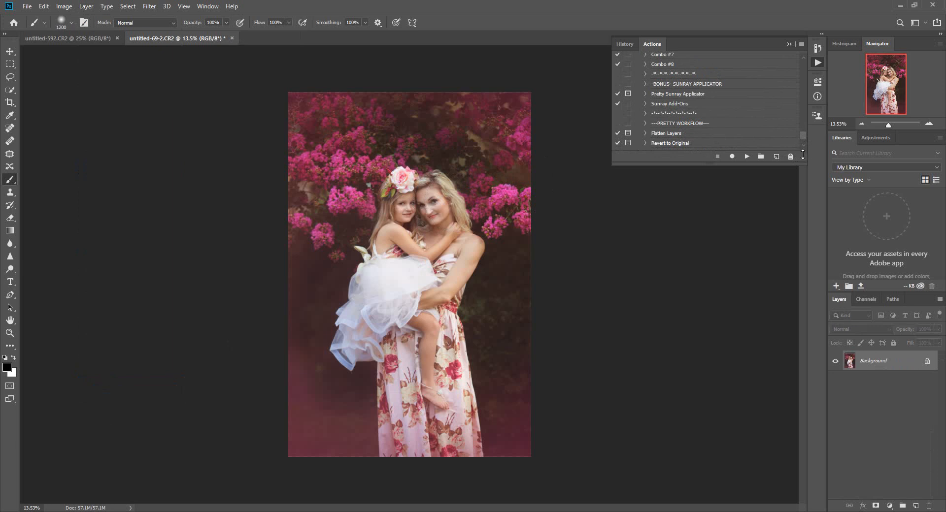
left_click(664, 94)
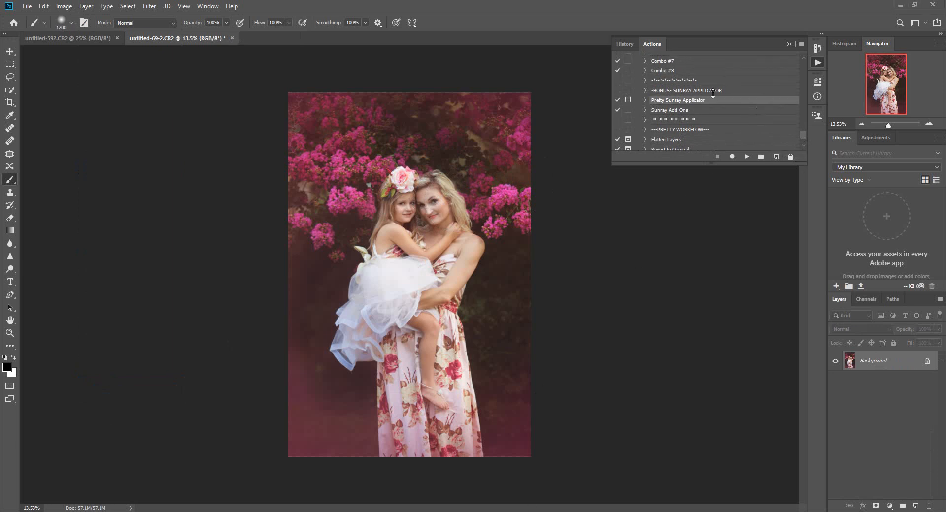
left_click(747, 156)
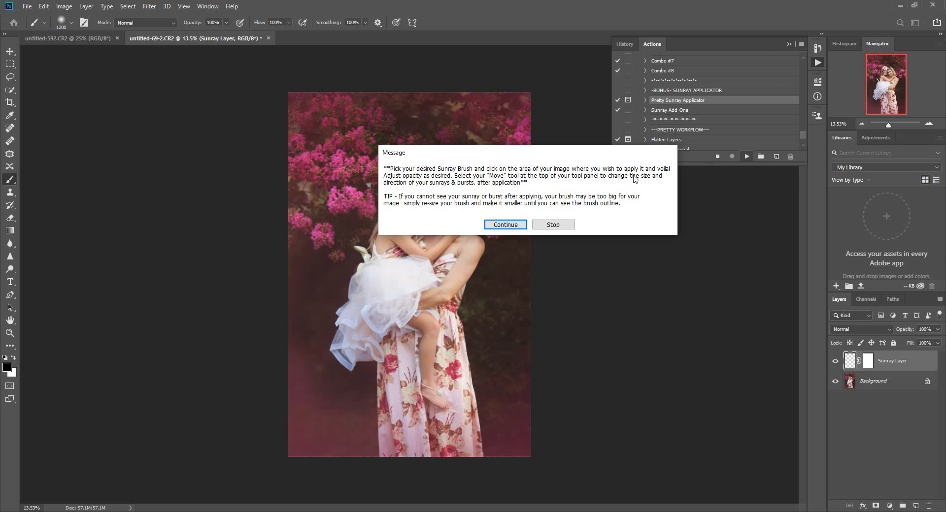
left_click(505, 225)
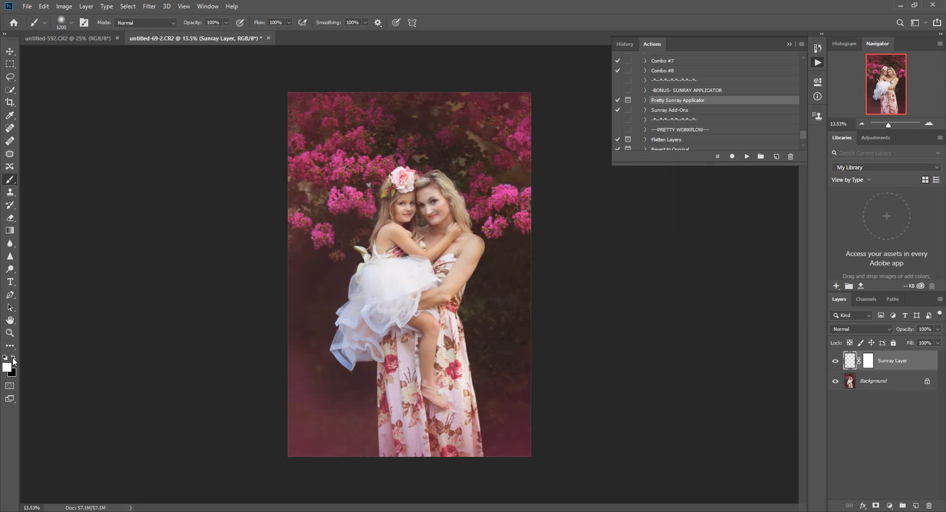
Step: Choose the Top Ray Natural brush from the PRETTY ACTIONS Sunrays and Sunbursts set and enlarge it to 2874 px
left_click(71, 22)
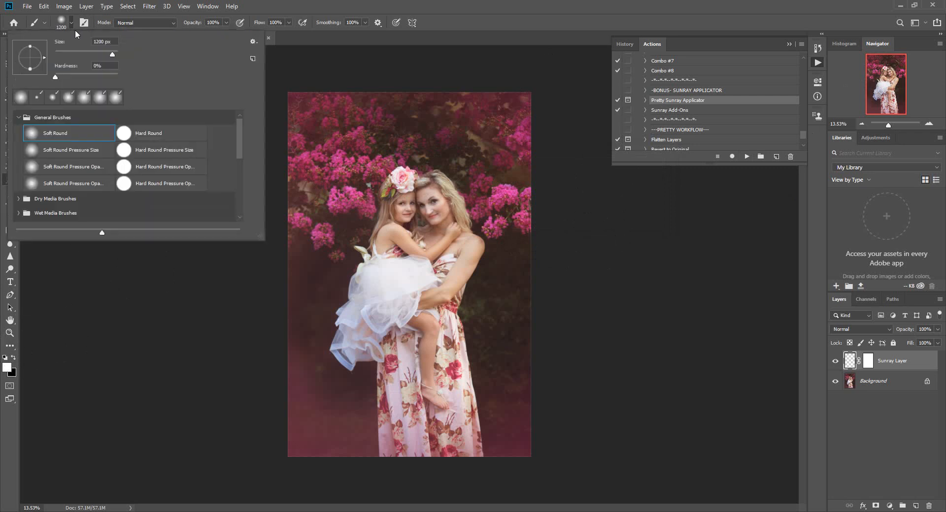
left_click(18, 118)
mouse_move(236, 150)
left_mouse_down()
mouse_move(238, 179)
mouse_move(239, 164)
left_mouse_up()
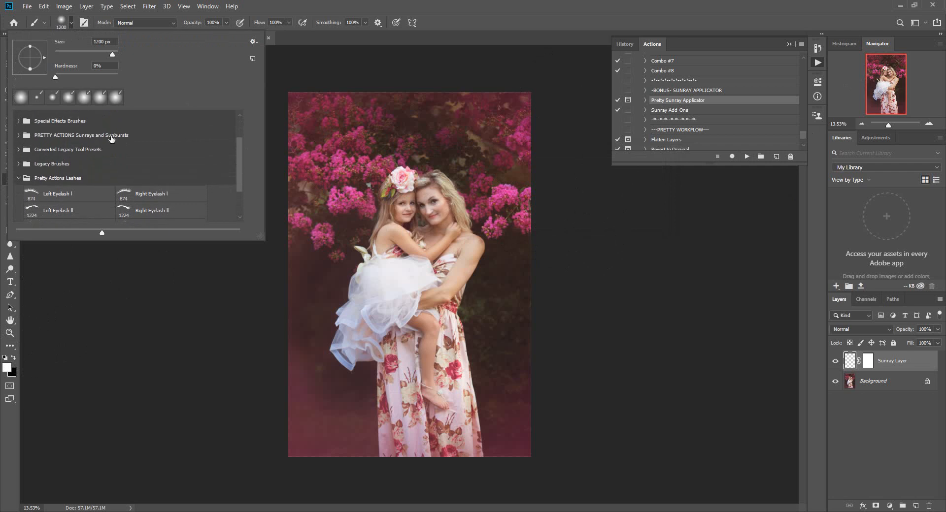
left_click(18, 135)
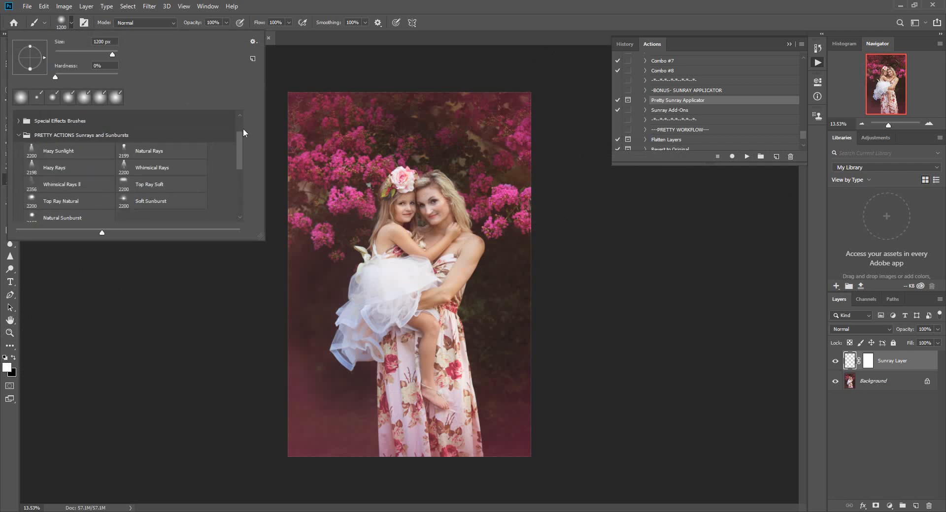
left_click(164, 201)
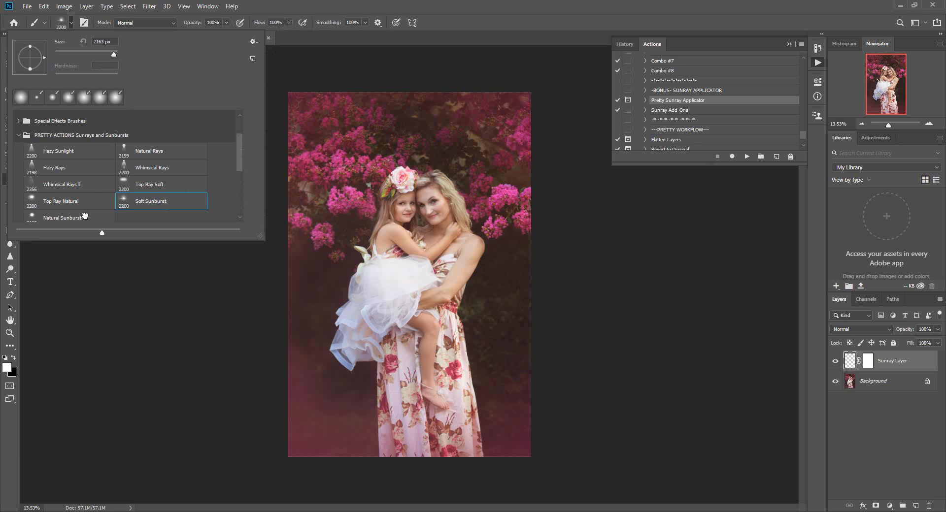
left_click(83, 217)
left_click(80, 199)
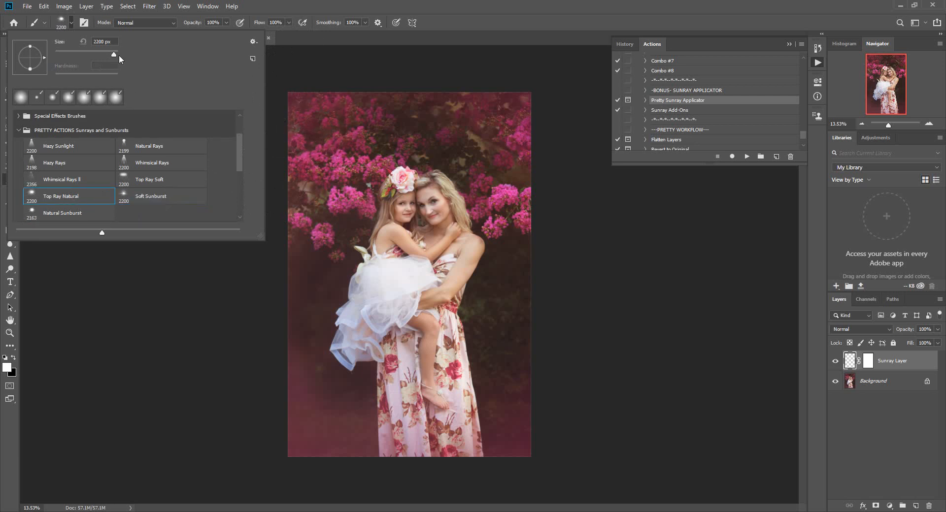
left_click_drag(113, 58, 115, 54)
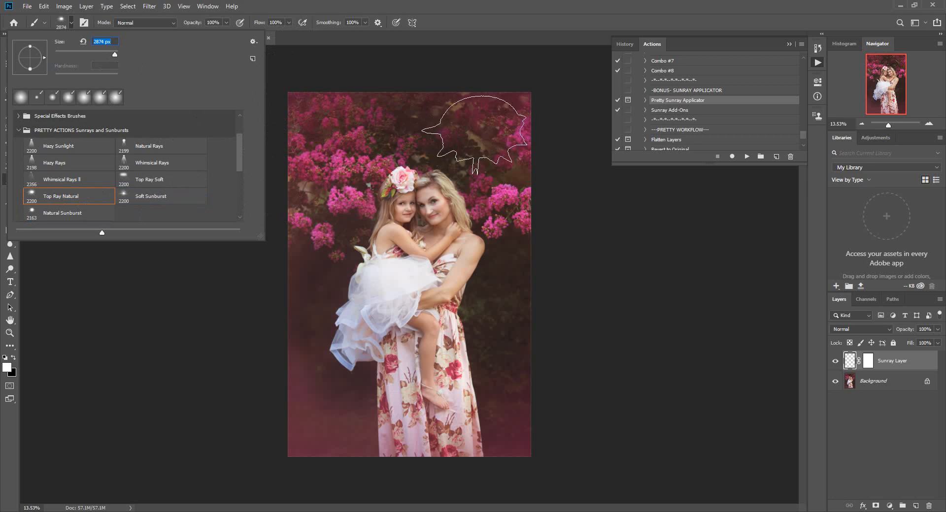
left_click(480, 137)
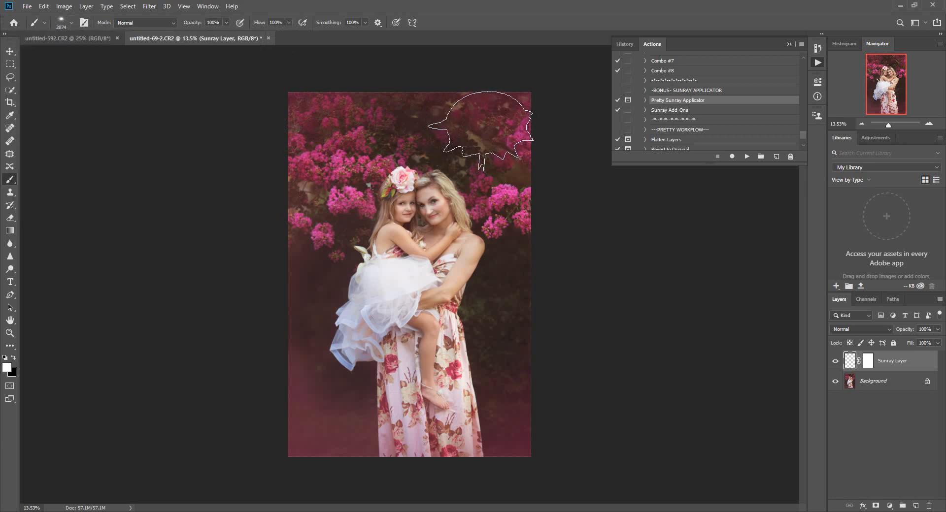
Step: Try a white sunray in the flowers above the mother's head and undo it
left_click(482, 135)
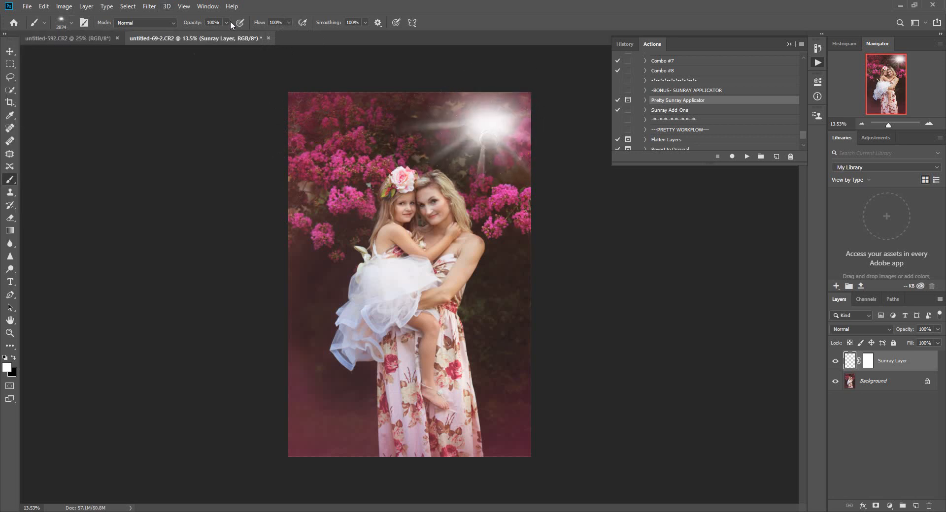
left_click(44, 6)
left_click(60, 15)
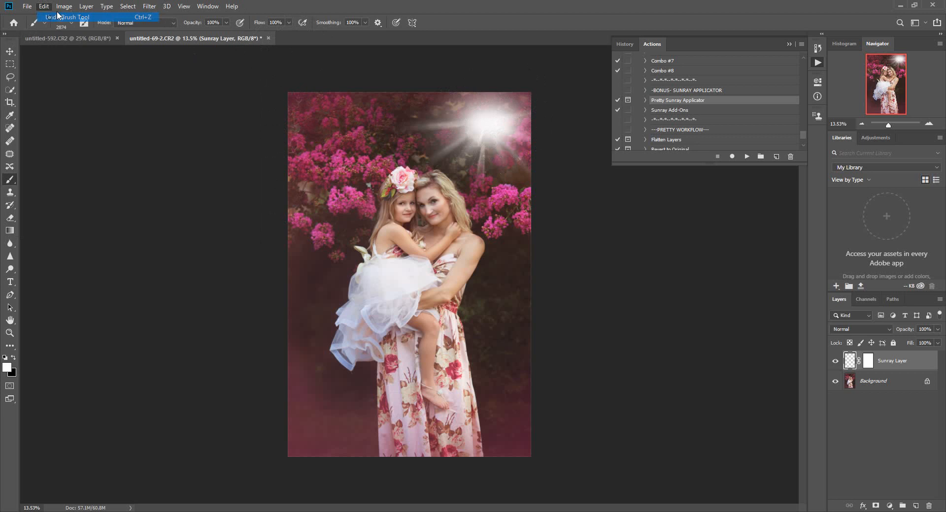
Step: Set the foreground color to a light warm orange, f1ca86
left_click(7, 367)
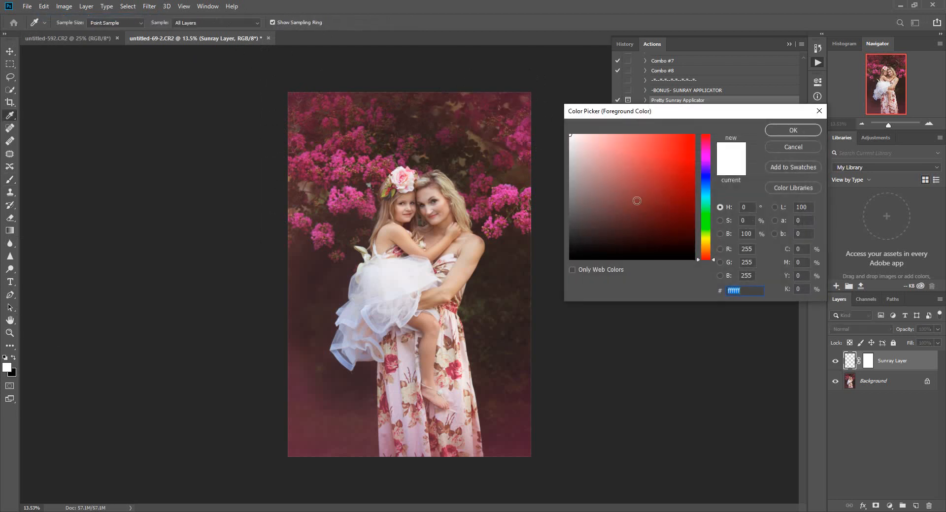
left_click(626, 150)
left_click_drag(710, 242, 705, 246)
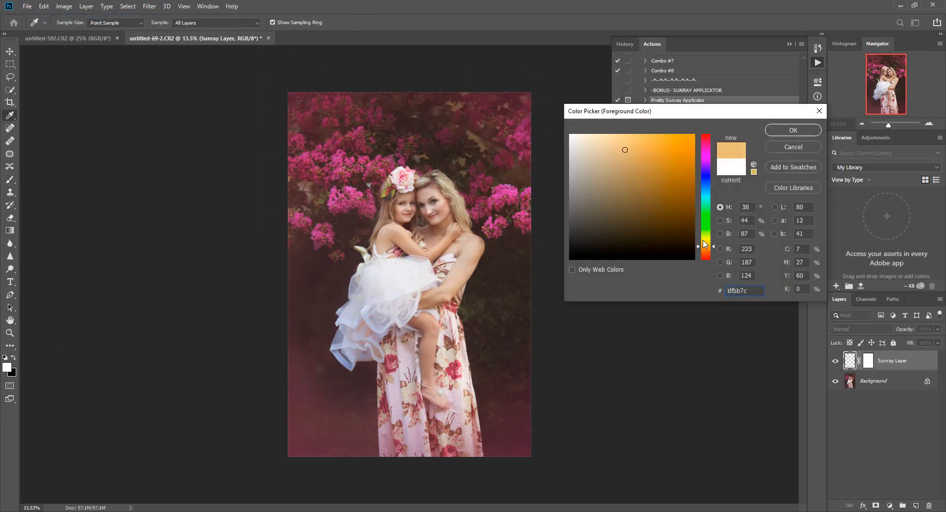
left_click(674, 156)
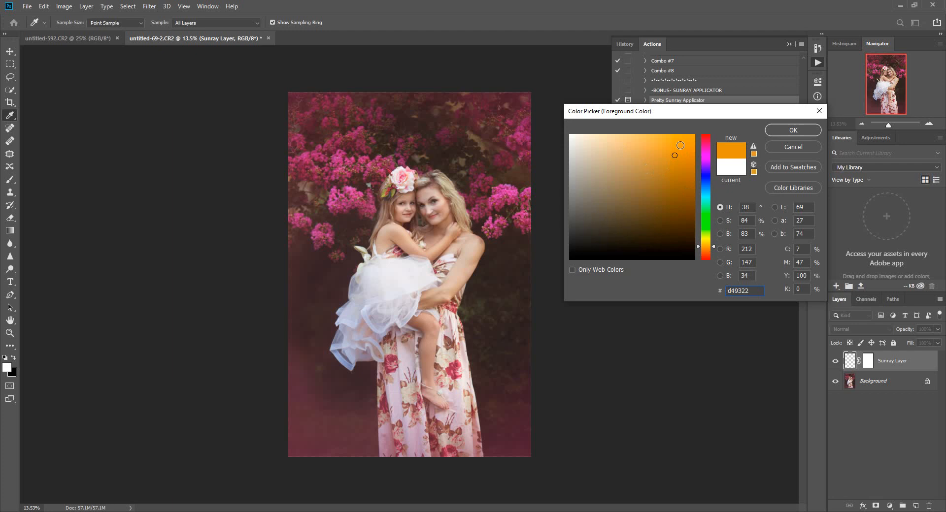
left_click_drag(661, 144, 649, 146)
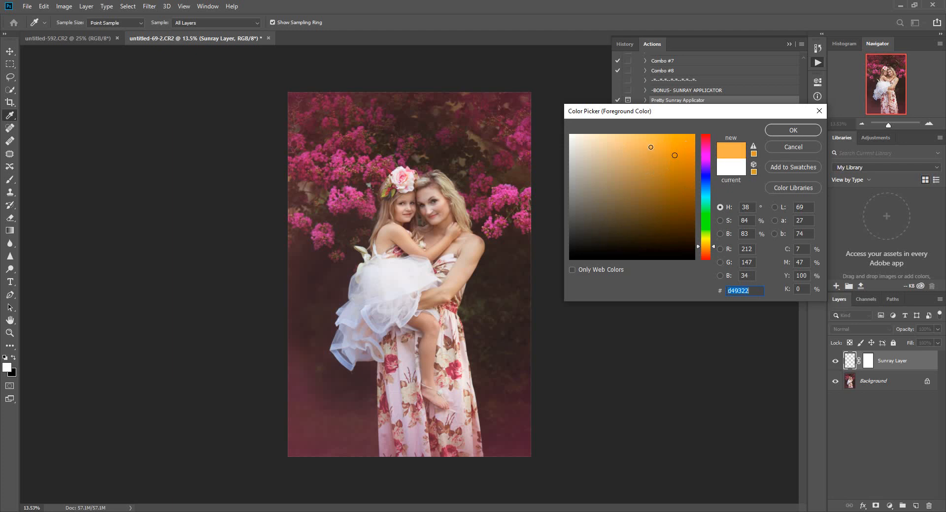
left_click(628, 144)
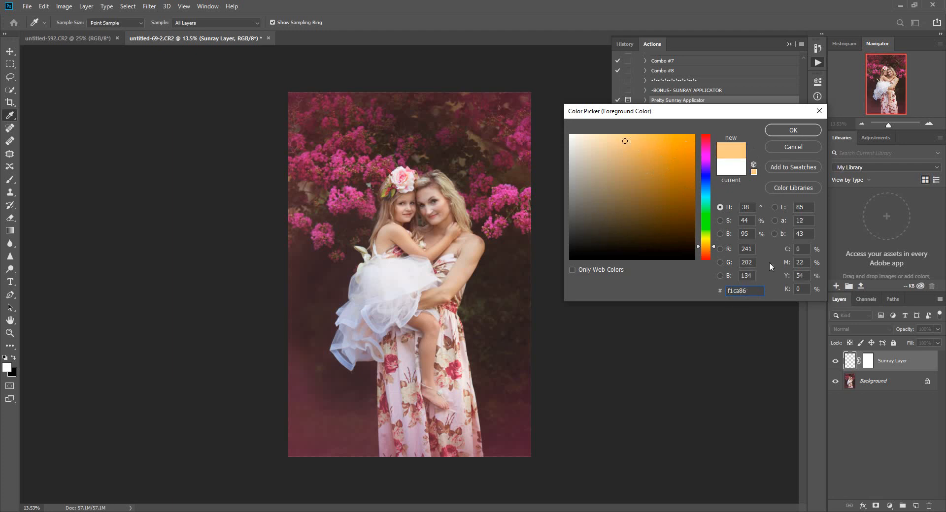
left_click(794, 131)
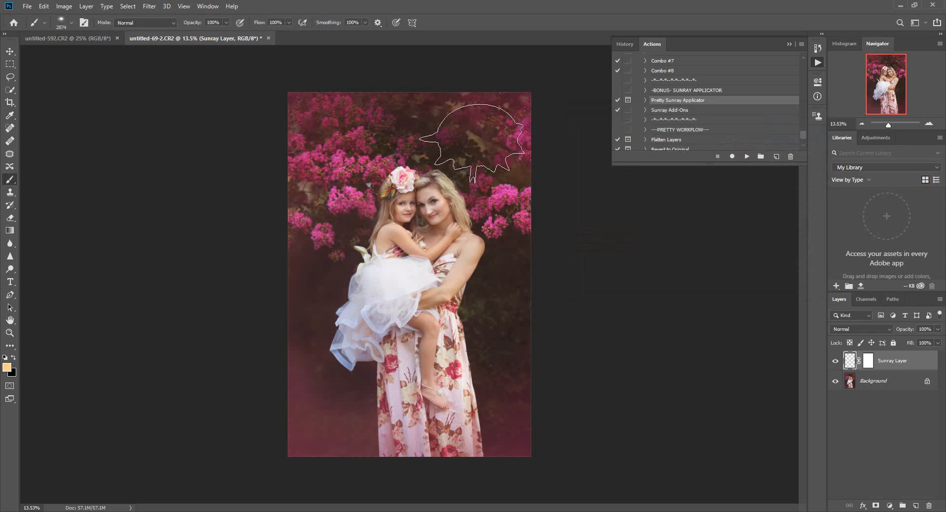
Step: Enlarge the sunray brush to 4291 px and apply one warm orange sunray in the flowers above the mother's head
left_click(71, 22)
left_click_drag(117, 52, 116, 52)
left_click(488, 128)
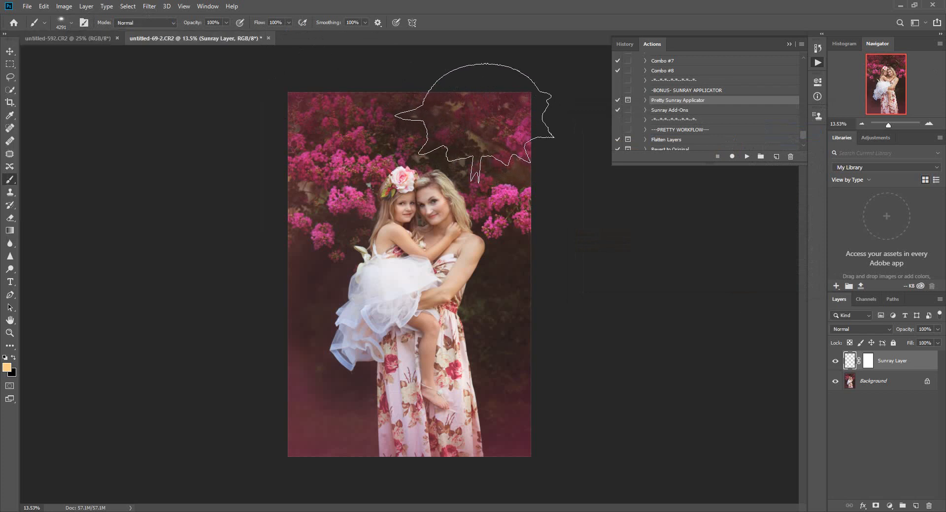
left_click(488, 127)
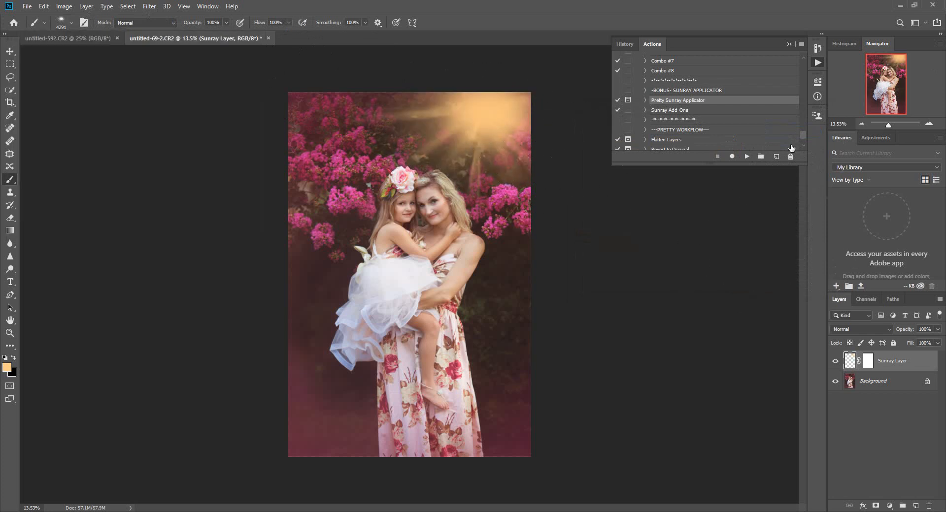
Step: Run the Pretty Sunray Applicator action again and hide the extra empty sunray layer
left_click(747, 157)
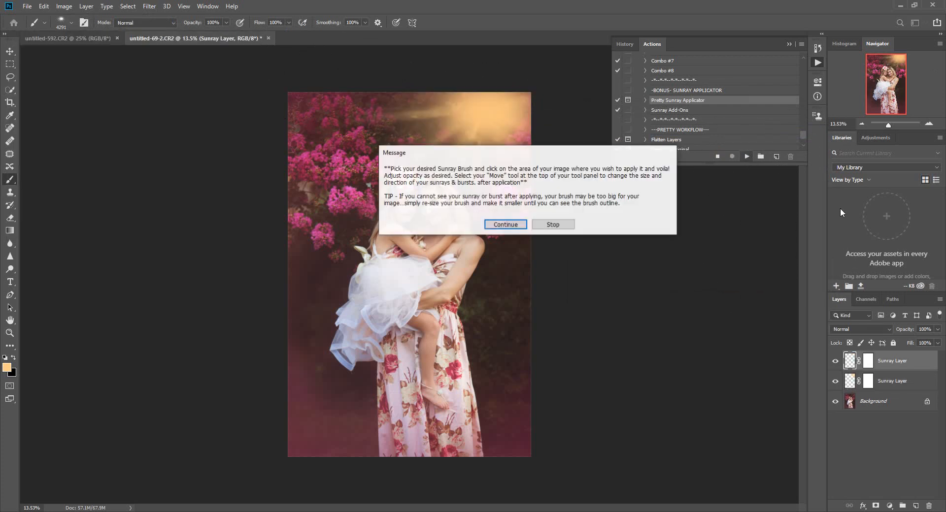
left_click(506, 225)
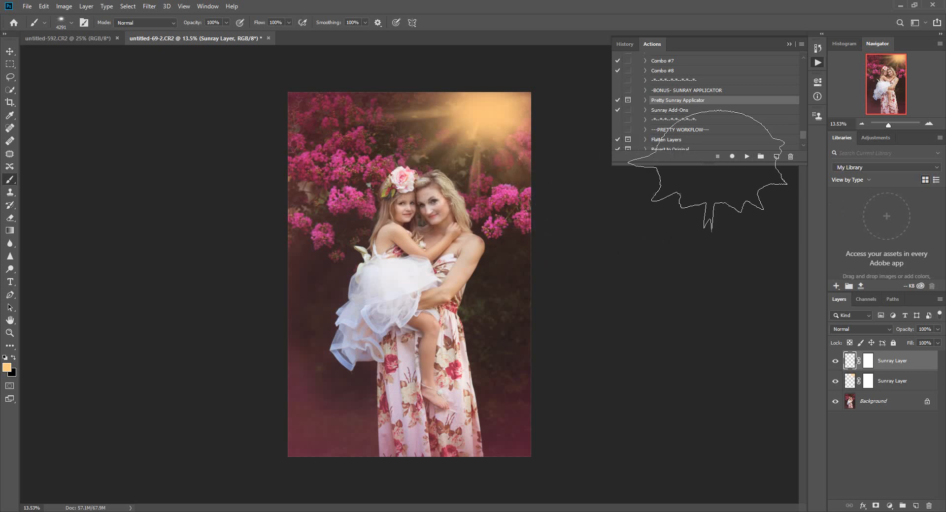
left_click(835, 361)
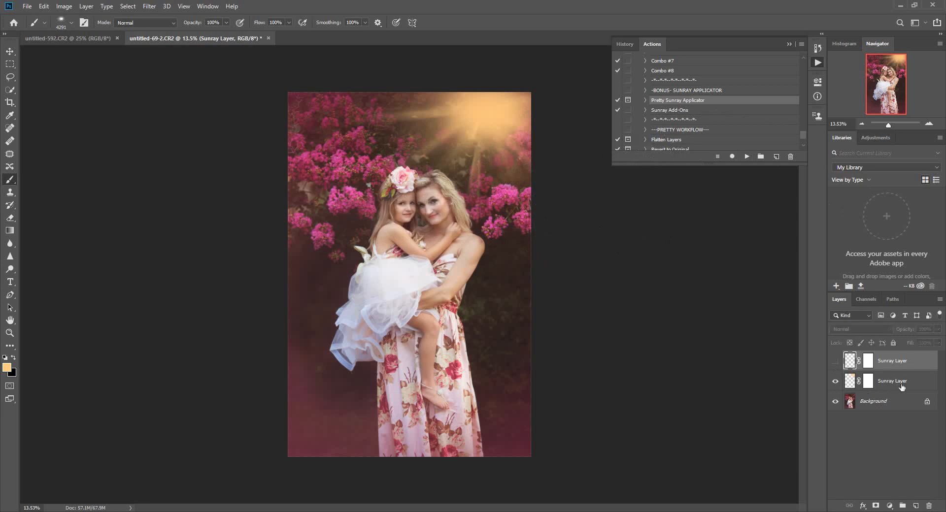
Step: Set the painted sunray layer's blend mode to Screen and lower its opacity to 46%
left_click(899, 384)
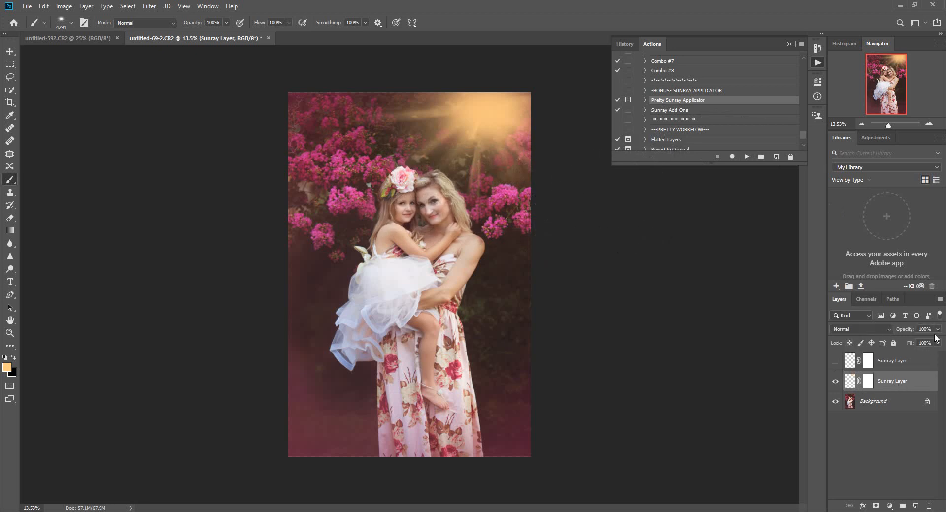
left_click(863, 330)
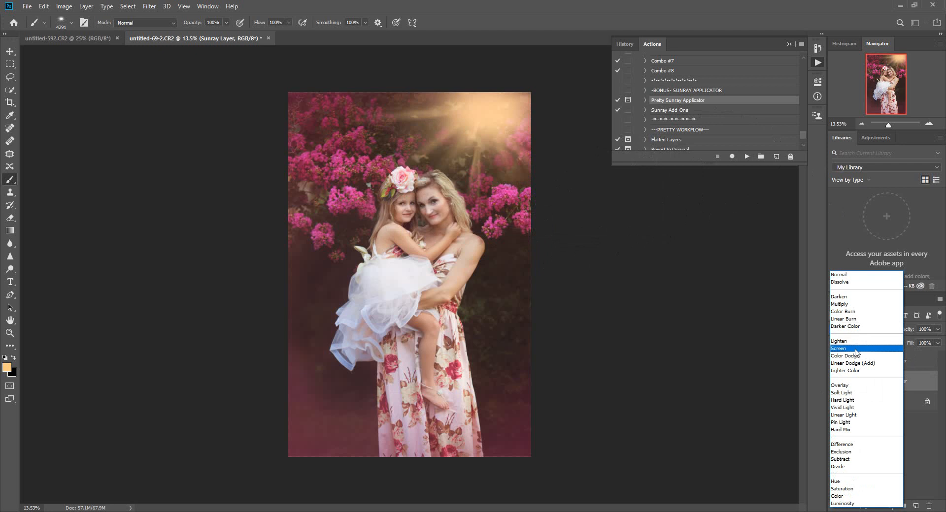
left_click(857, 352)
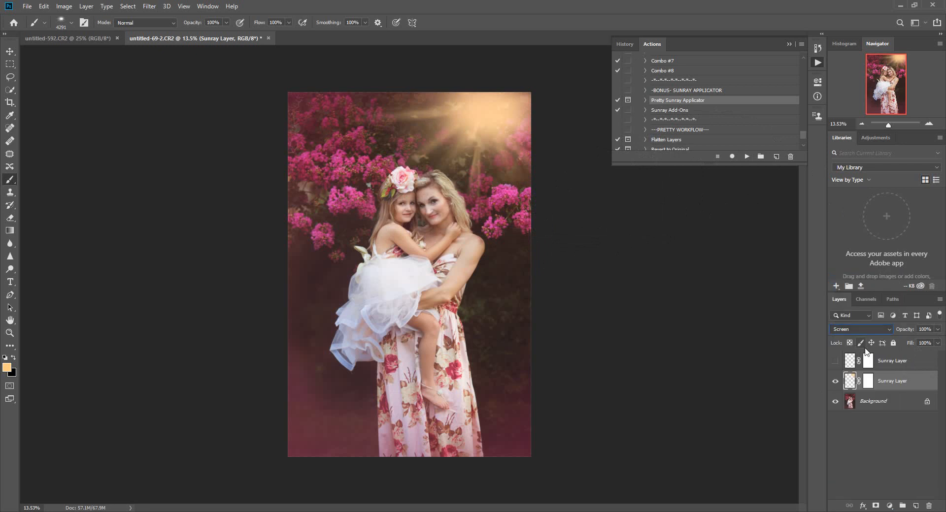
left_click(938, 329)
left_click_drag(919, 338, 911, 339)
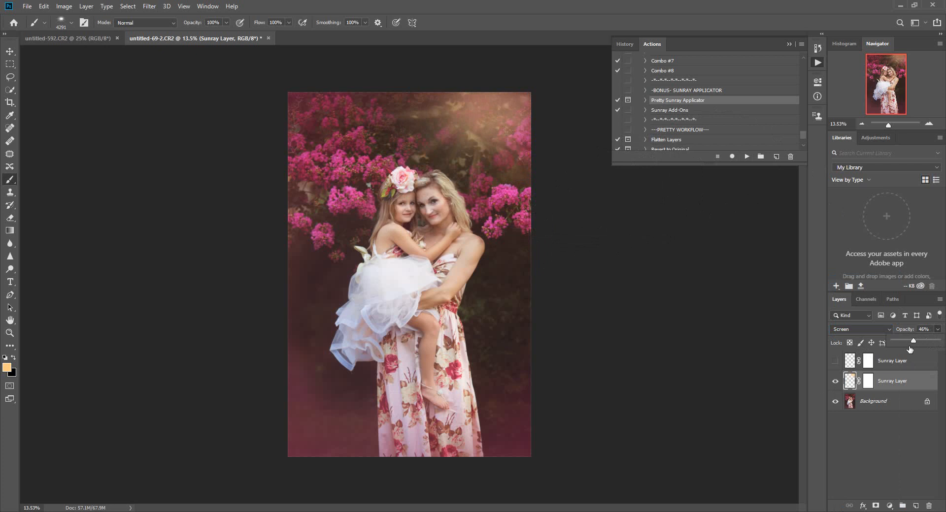
Step: Compare the portrait with and without the painted sunray and change that layer's blend mode to Hard Light
left_click(835, 381)
left_click(836, 381)
left_click(846, 329)
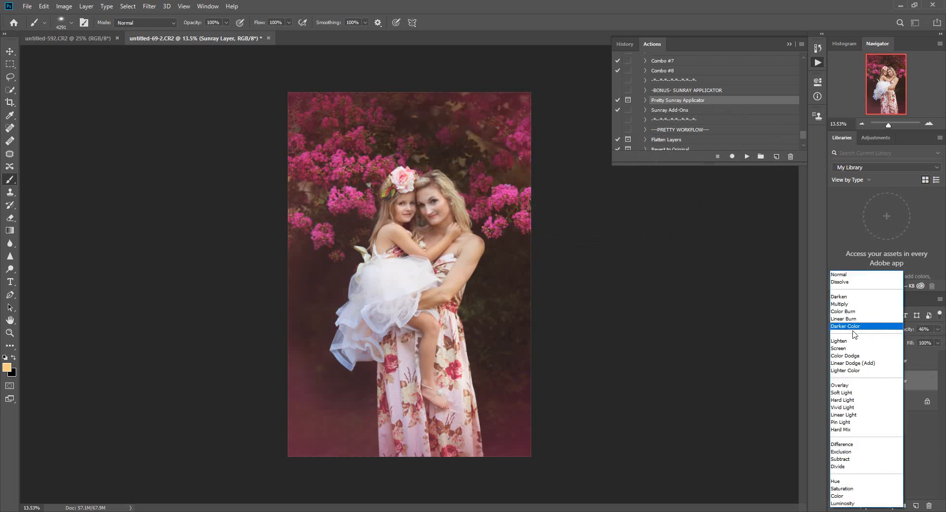
left_click(837, 400)
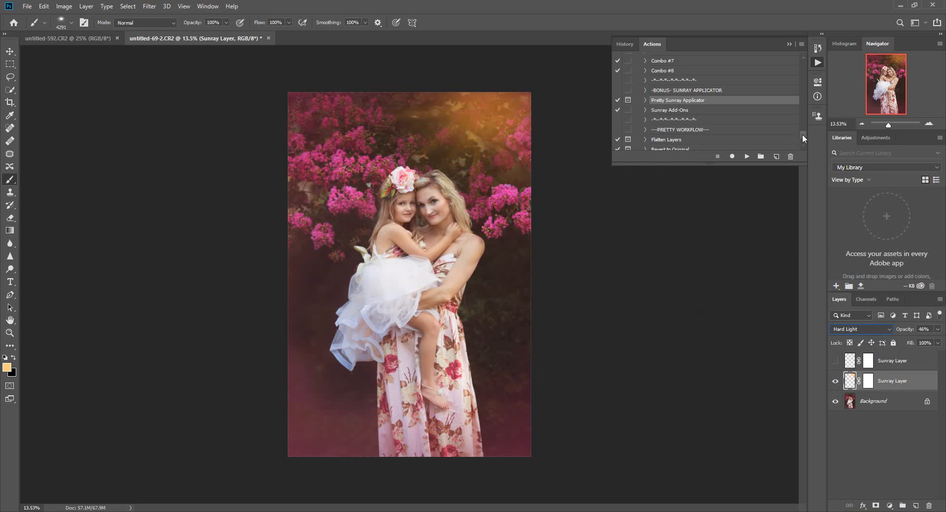
Step: Run the Flatten Layers action to merge the sunray into the portrait
left_click(690, 141)
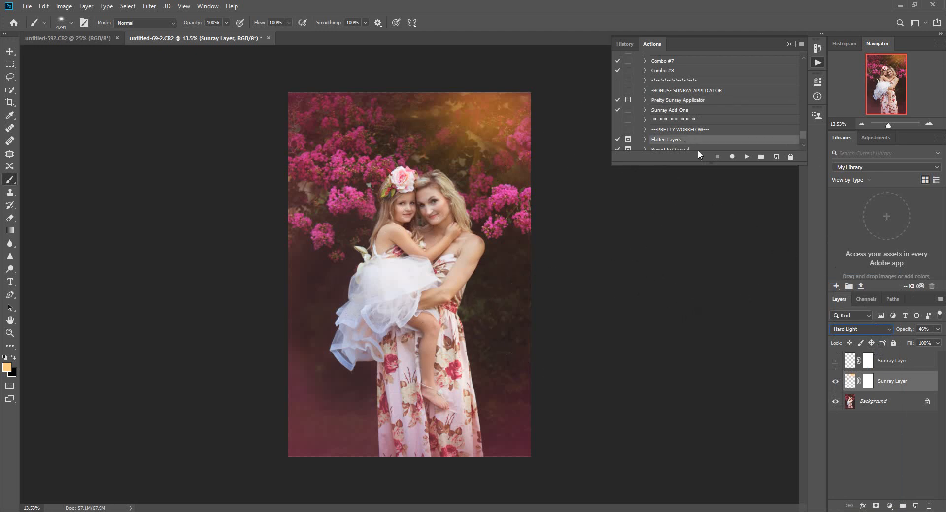
left_click(750, 156)
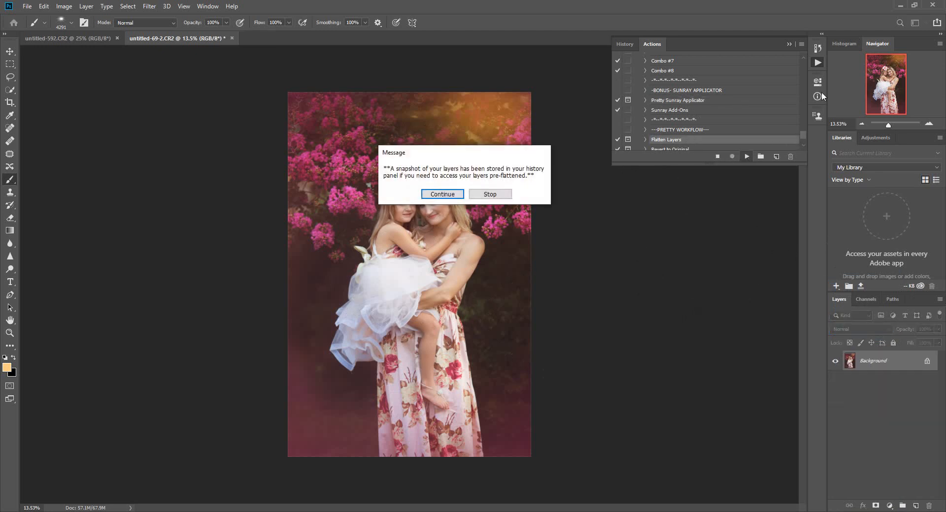
left_click(452, 195)
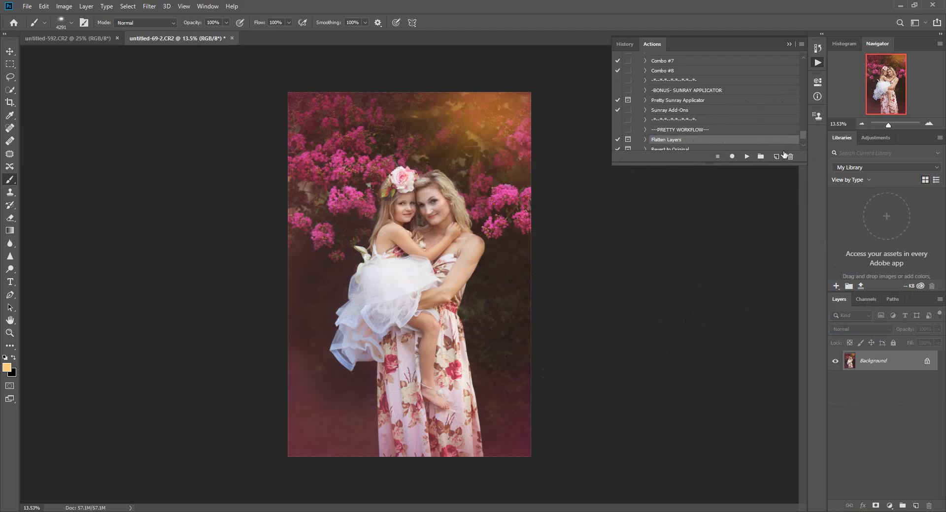
Step: Run the Sharpen for Print action on the flattened portrait
scroll(802, 140, "down", 3)
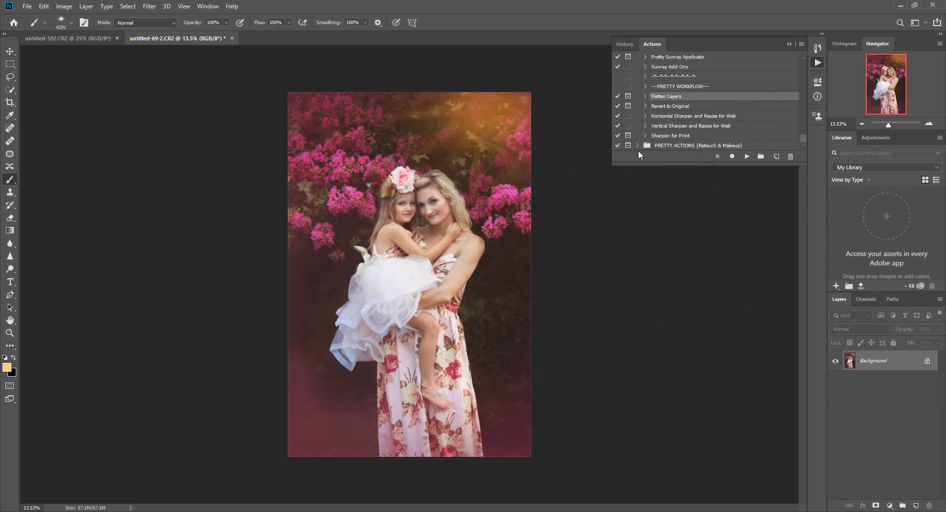
left_click(686, 136)
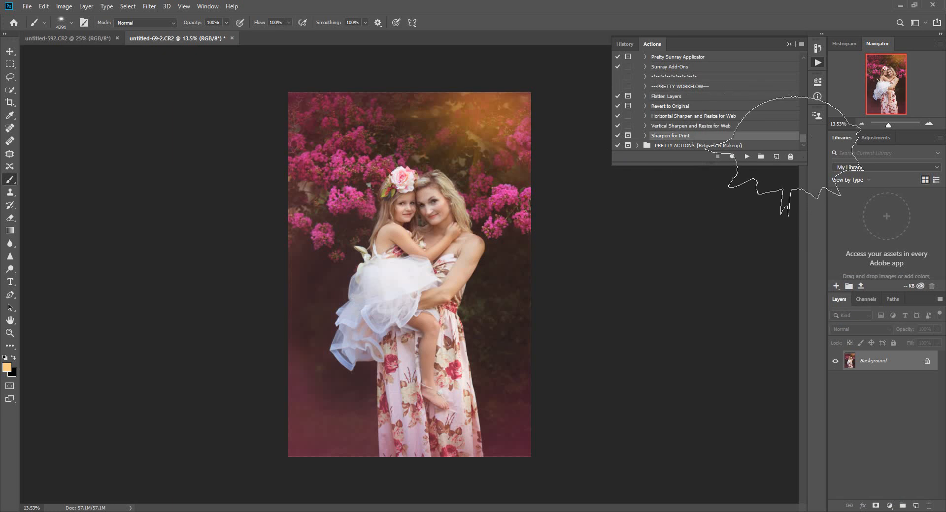
left_click(746, 157)
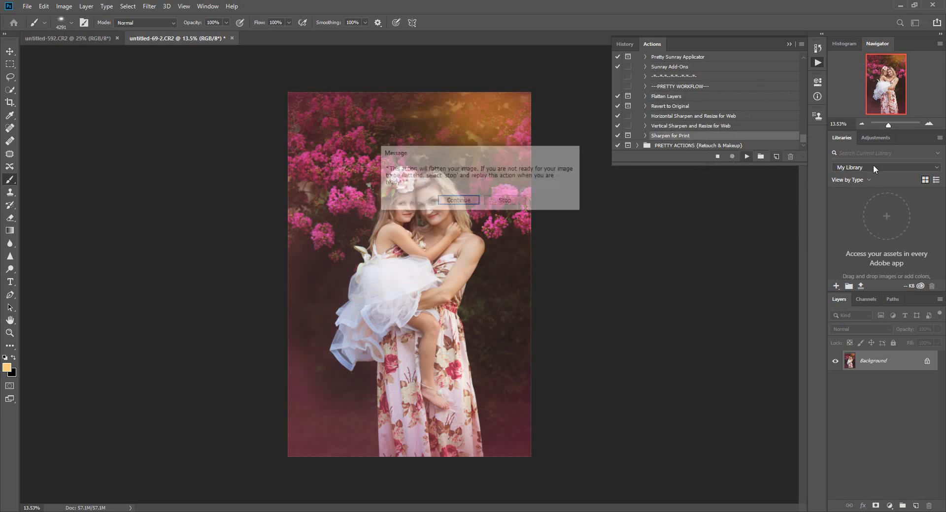
left_click(470, 202)
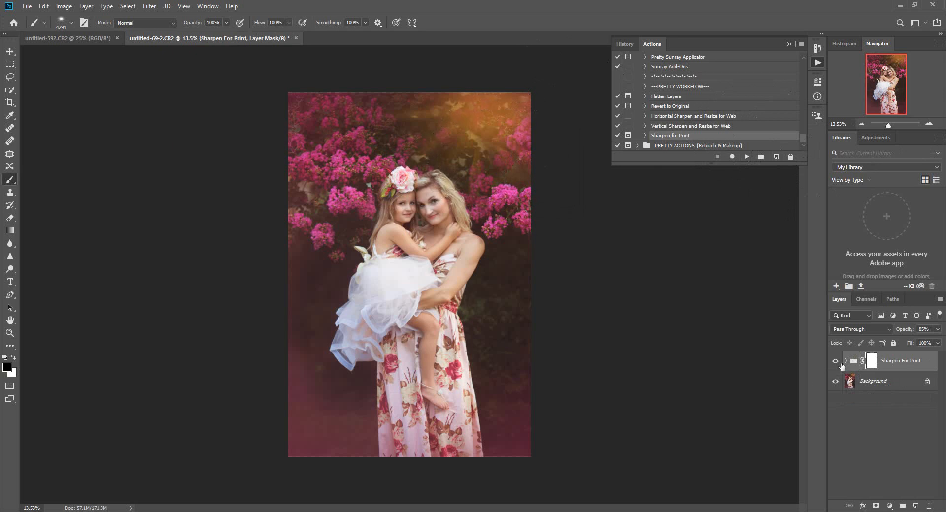
Step: Compare the portrait with and without the Sharpen For Print group up close and flatten the image
left_click(836, 363)
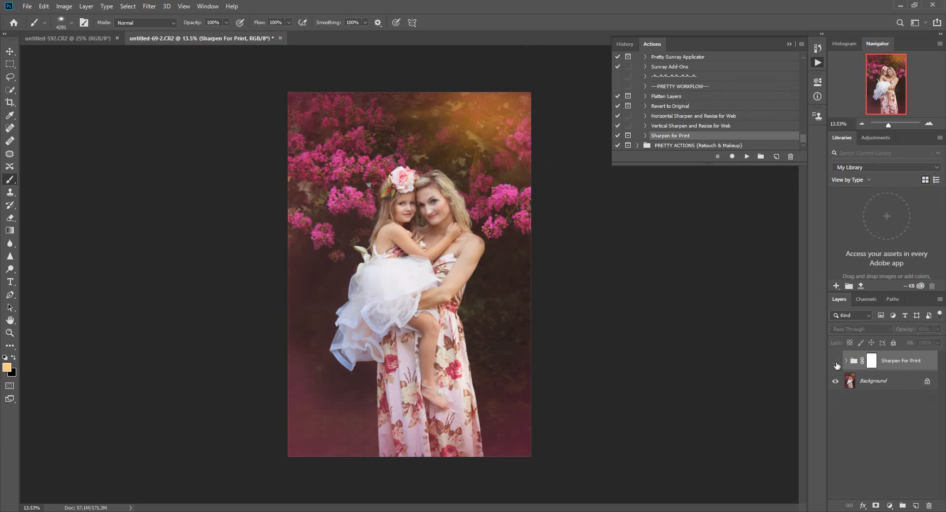
left_click(836, 364)
left_click_drag(888, 123, 892, 123)
left_click(836, 363)
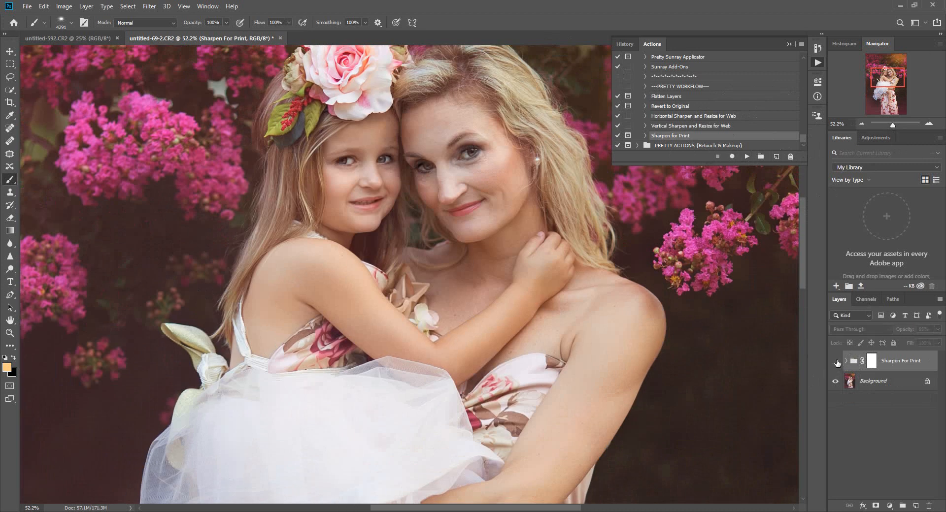
left_click(835, 363)
left_click_drag(892, 124, 888, 122)
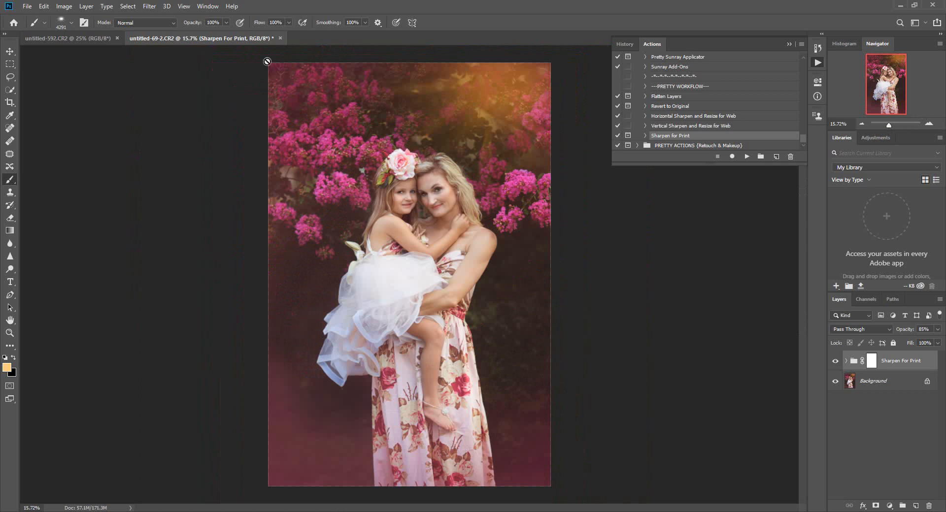
left_click(92, 6)
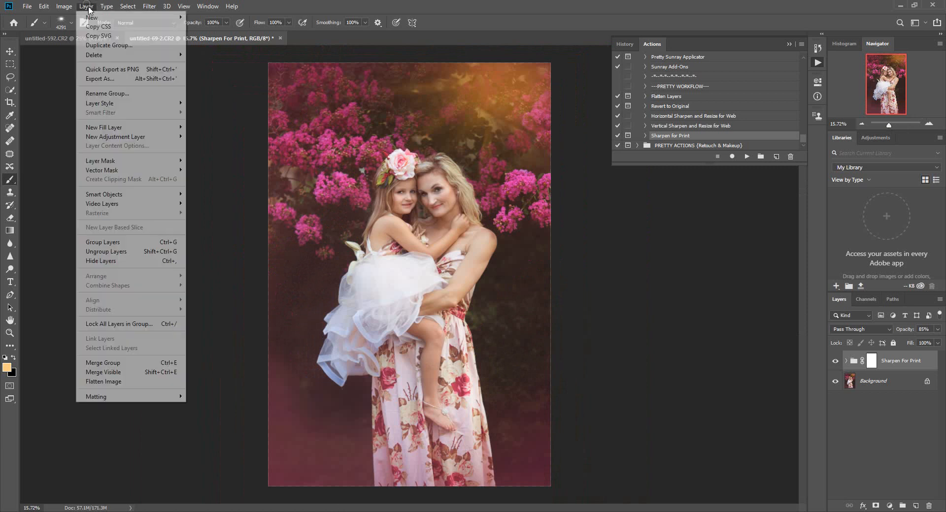
left_click(106, 381)
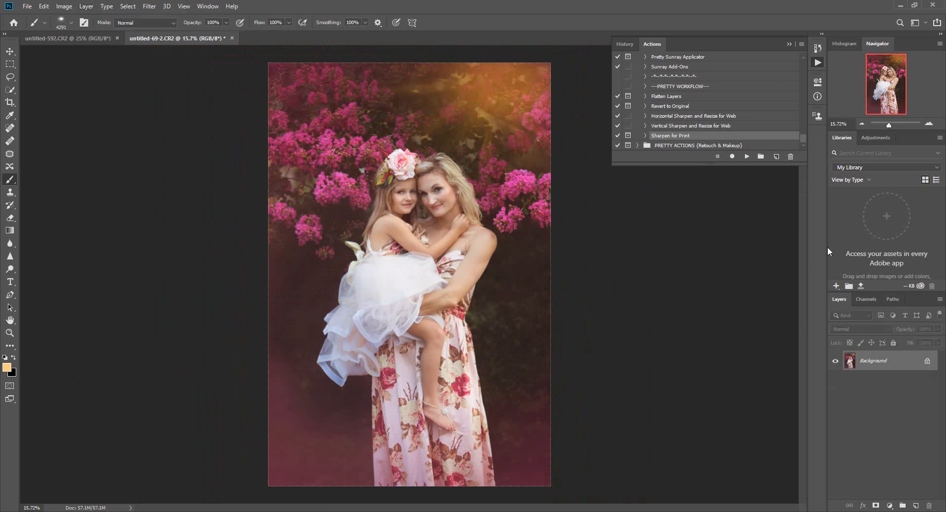
Step: Compare the original untitled-69-2.CR2 snapshot with the finished edit and return to the last Flatten Image state
left_click(631, 44)
left_click_drag(802, 137, 823, 61)
left_click(698, 64)
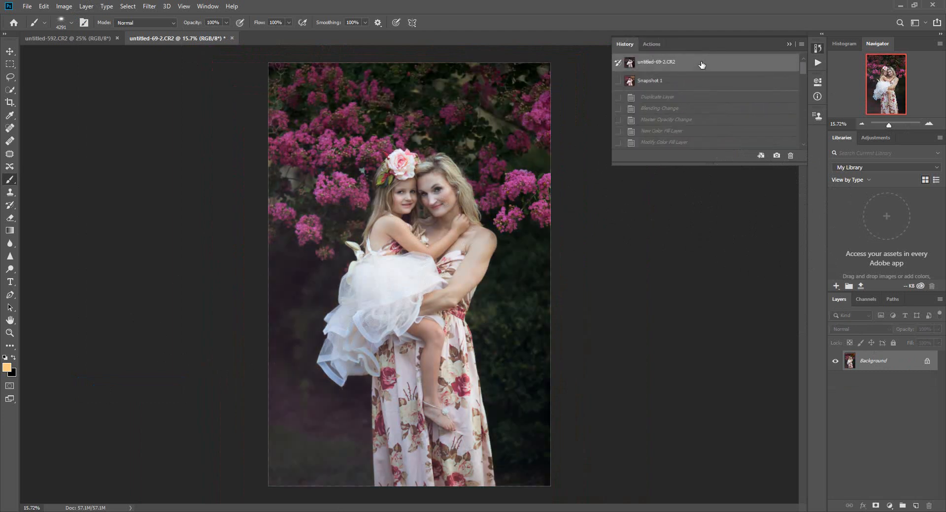
left_click_drag(802, 69, 790, 141)
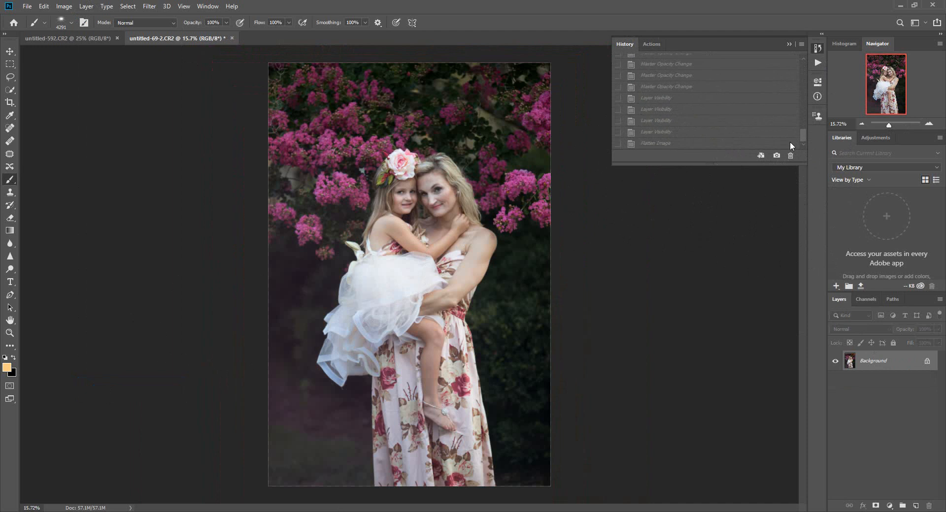
left_click(699, 145)
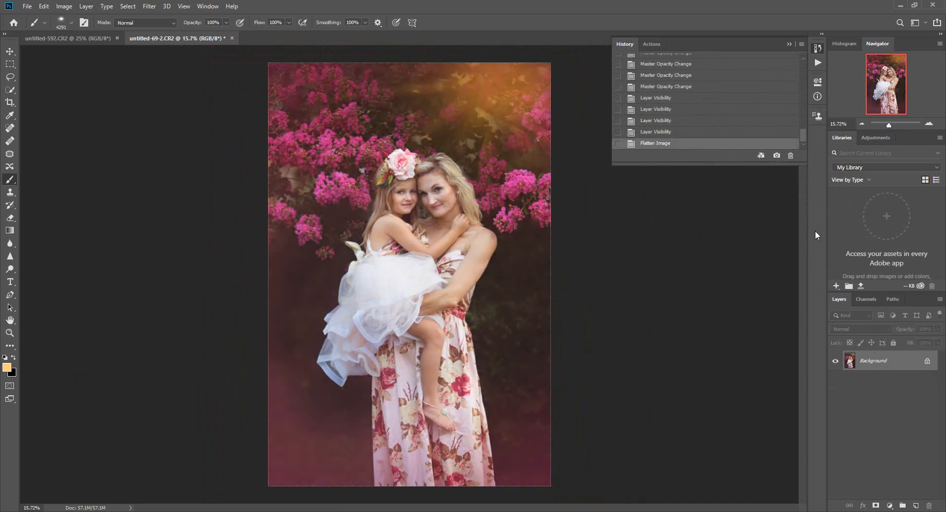